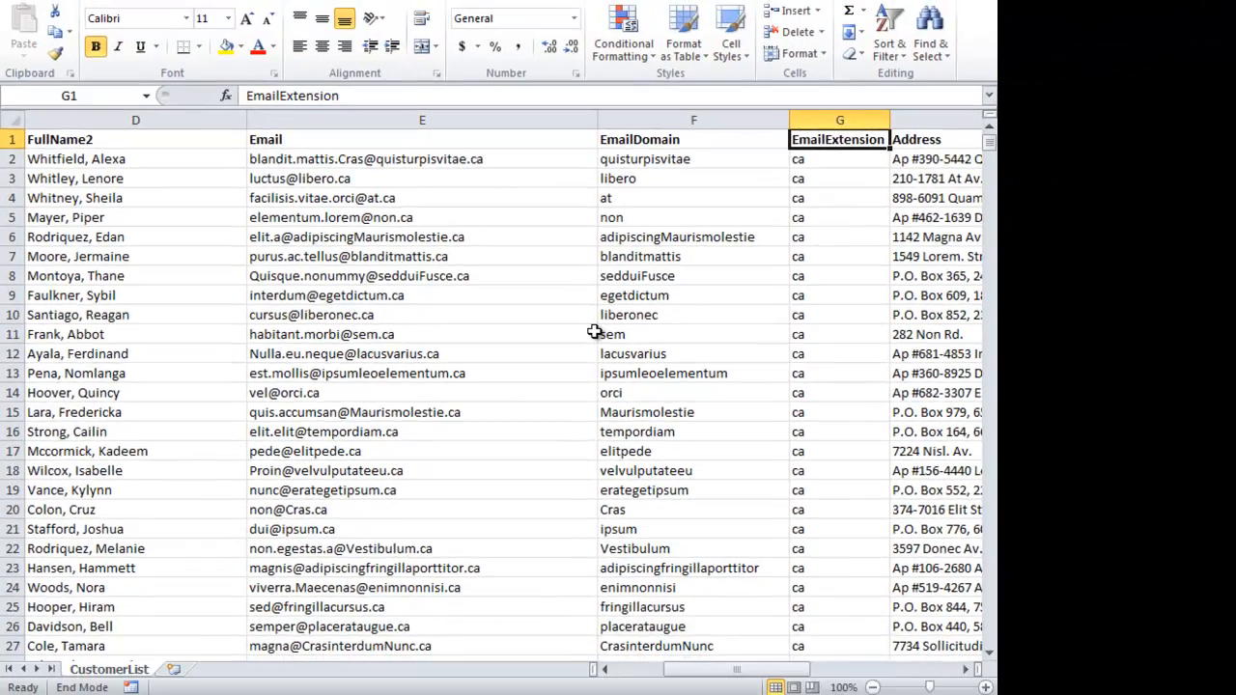
Step: Enter the labels CA, COM, EDU and ORG in cells F804 through F807, below the customer data
{"action": "key", "text": "ctrl+Down"}
{"action": "key", "text": "Down"}
{"action": "key", "text": "Down"}
{"action": "key", "text": "Down"}
{"action": "key", "text": "Down"}
{"action": "key", "text": "Down"}
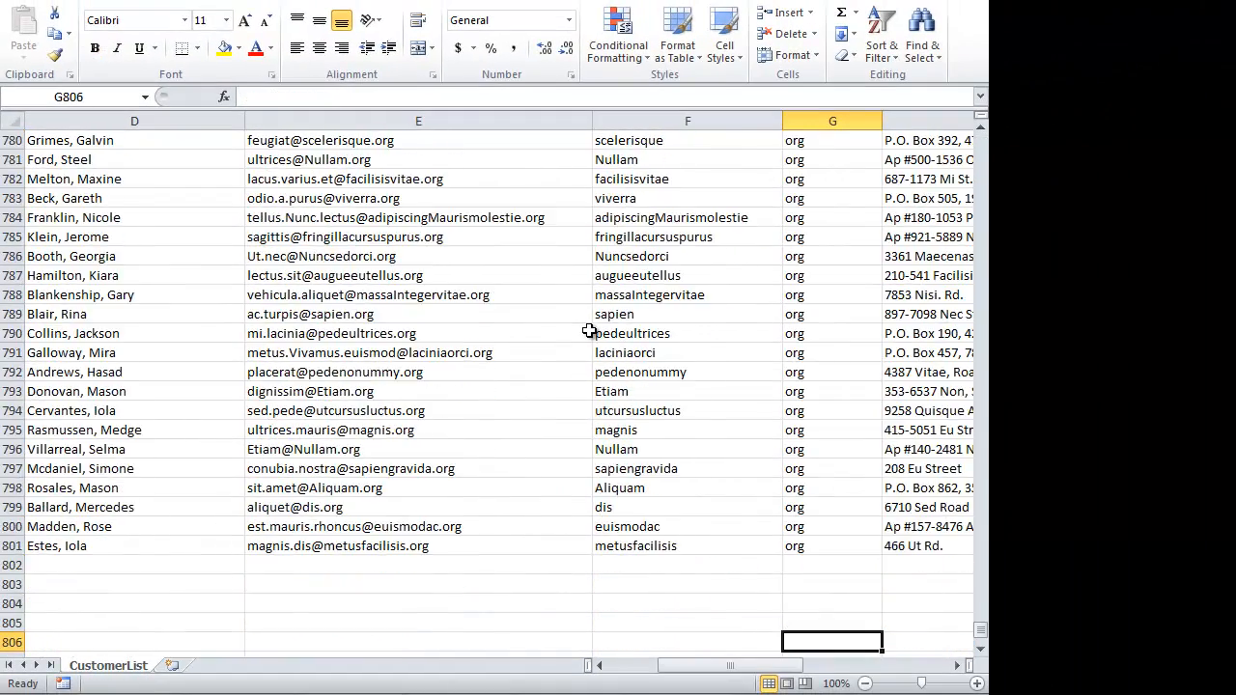
{"action": "key", "text": "Up"}
{"action": "key", "text": "Up"}
{"action": "key", "text": "Left"}
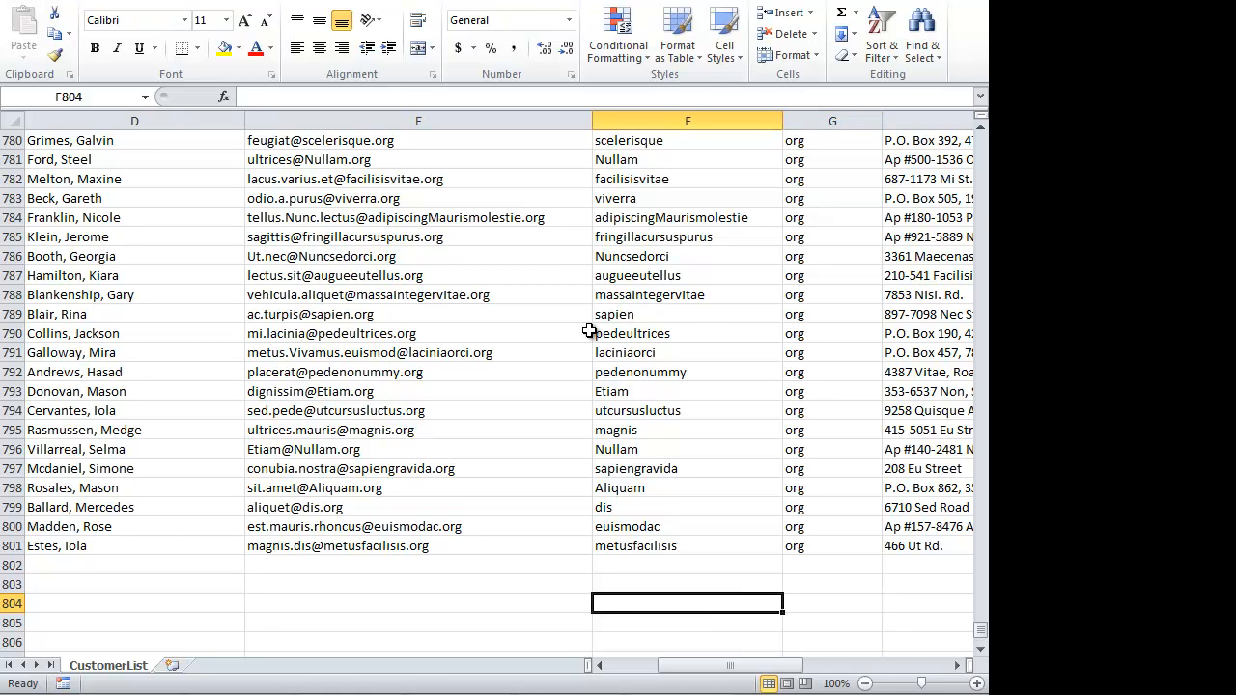
{"action": "type", "text": "CA"}
{"action": "key", "text": "Return"}
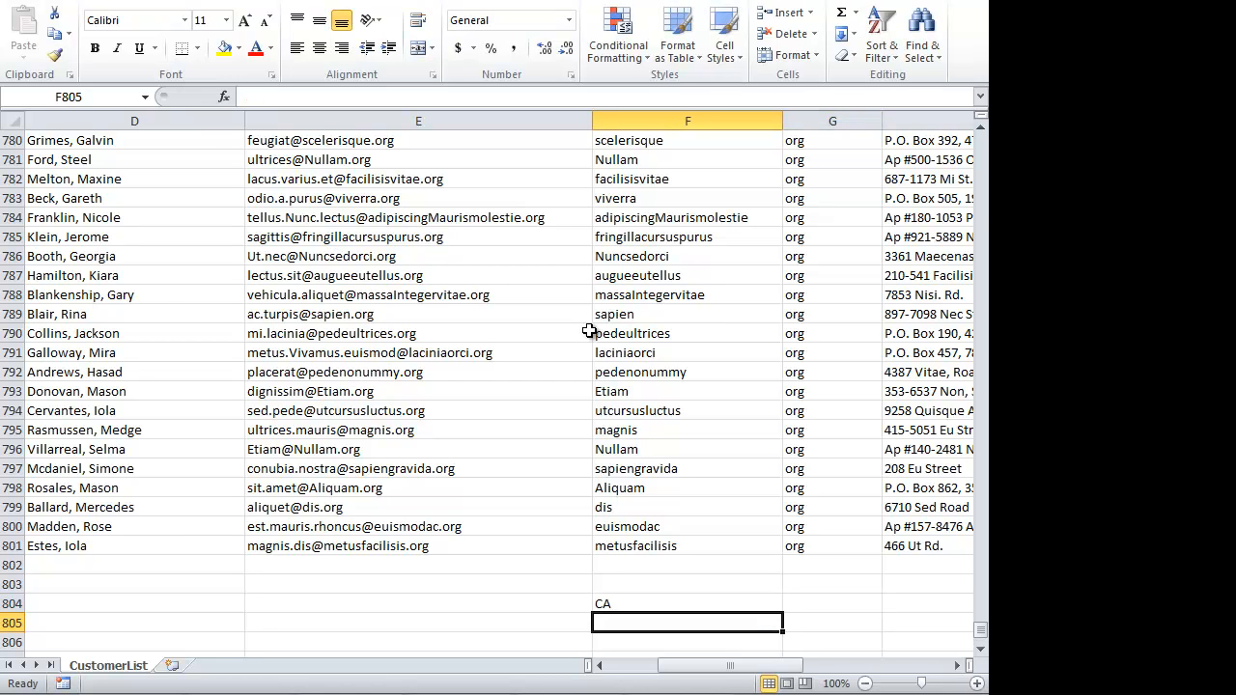
{"action": "type", "text": "COM"}
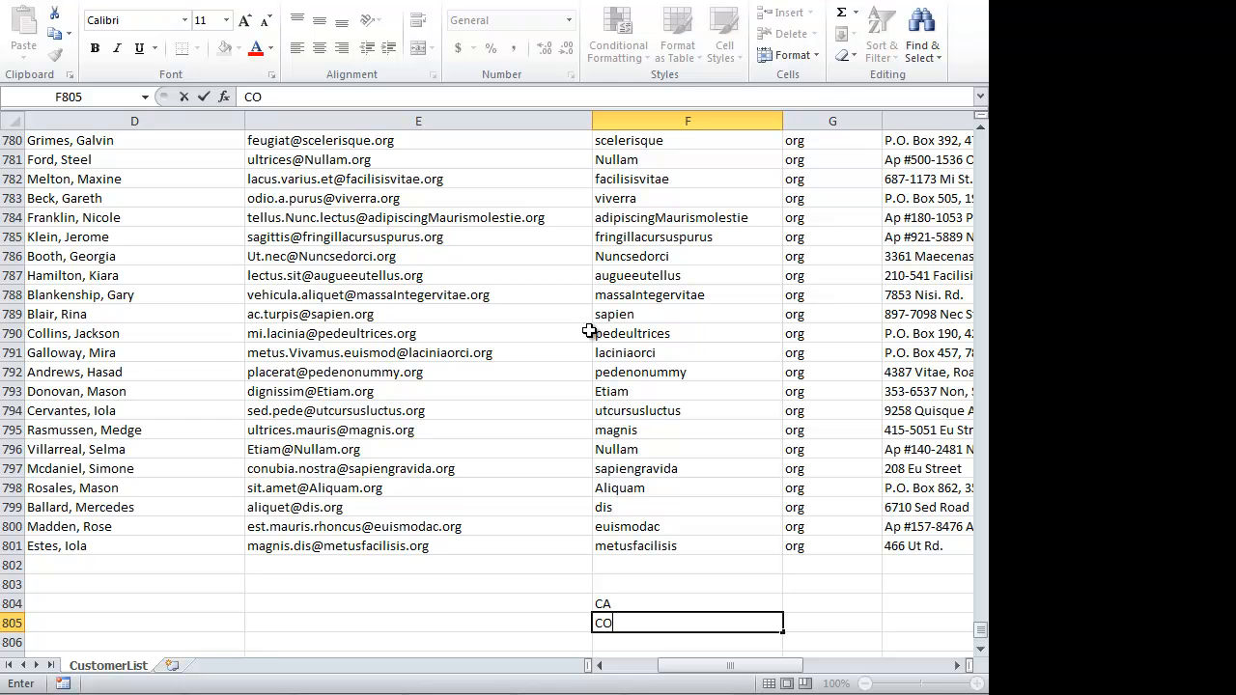
{"action": "key", "text": "Return"}
{"action": "type", "text": "EDU"}
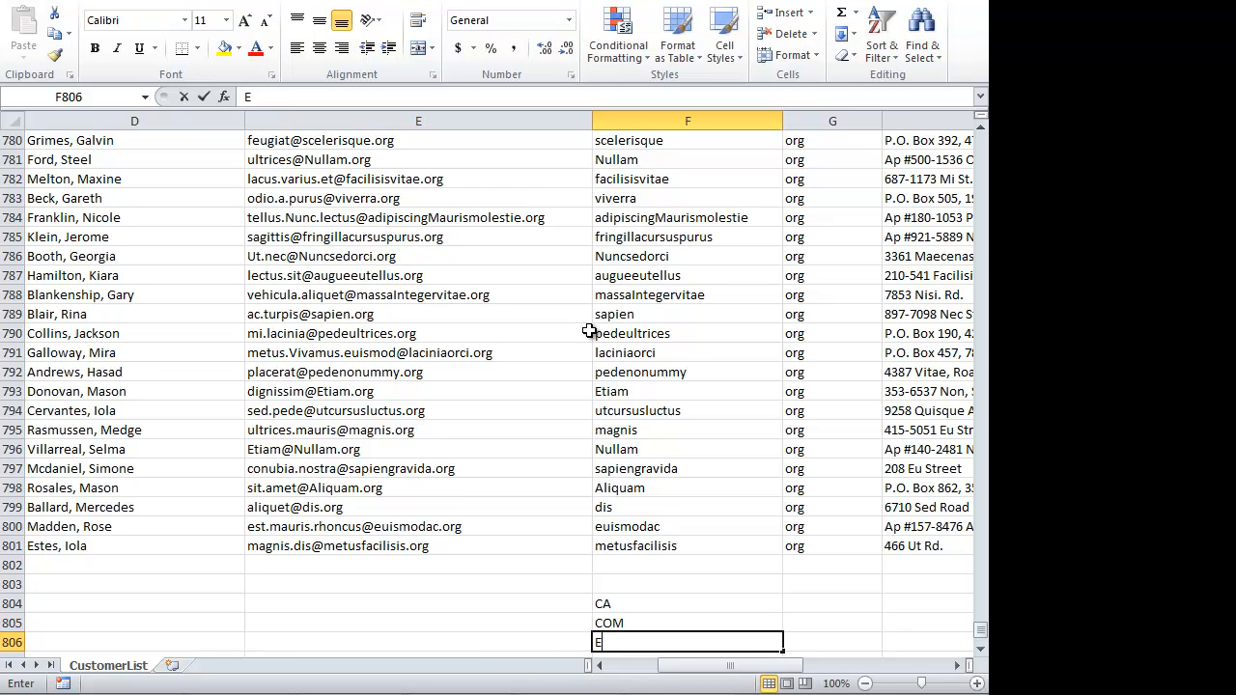
{"action": "key", "text": "Return"}
{"action": "type", "text": "ORG"}
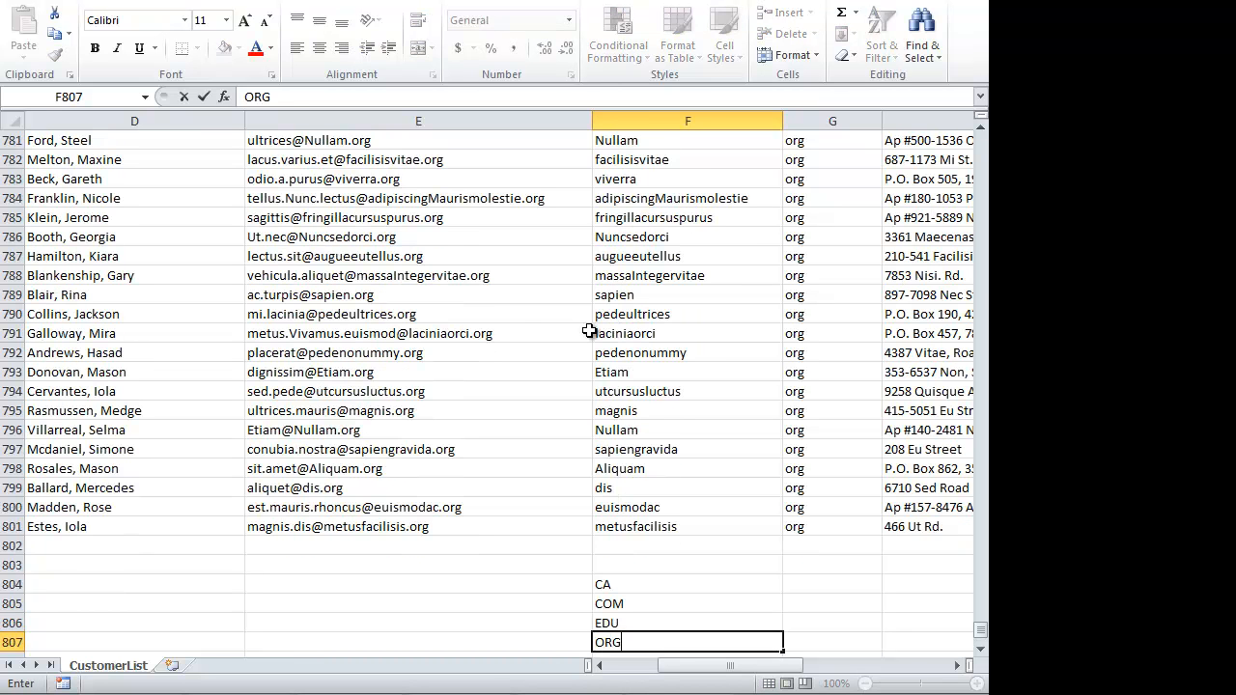
{"action": "key", "text": "Return"}
Step: Enter a COUNTIF formula in G804 that counts the cells in G2:G801 matching "=CA"
{"action": "key", "text": "Up"}
{"action": "key", "text": "Right"}
{"action": "key", "text": "Up"}
{"action": "key", "text": "Up"}
{"action": "key", "text": "Up"}
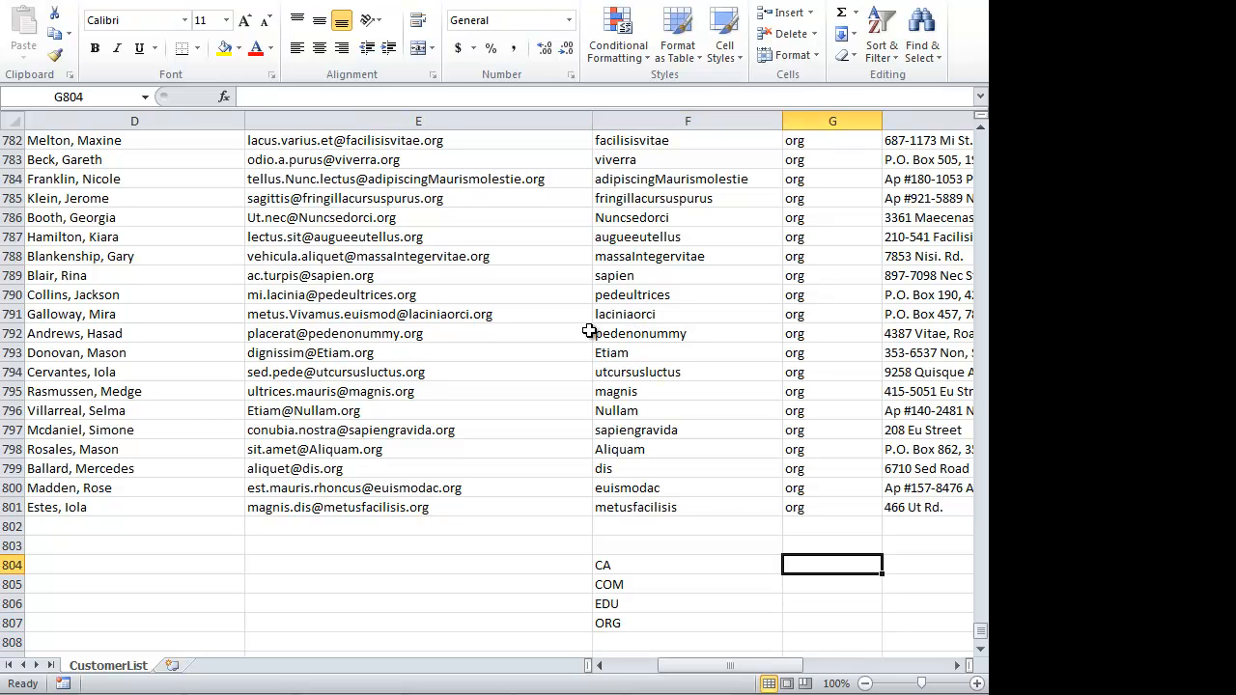
{"action": "type", "text": "=coun"}
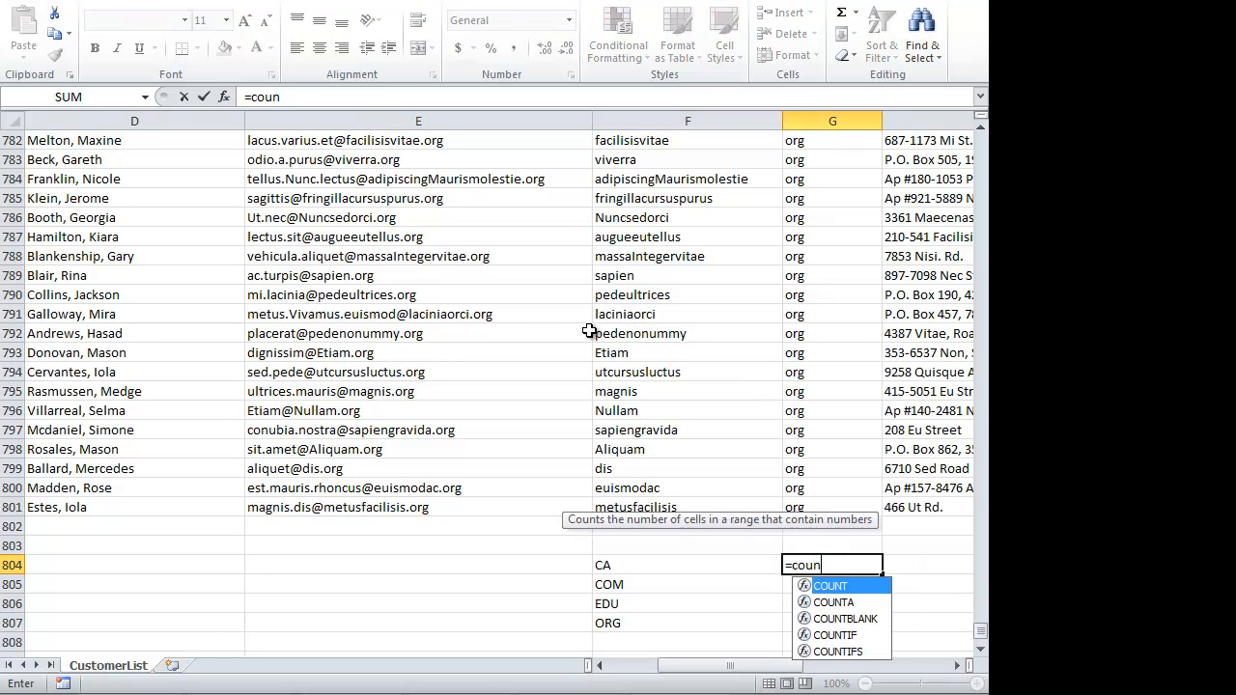
{"action": "type", "text": "tif"}
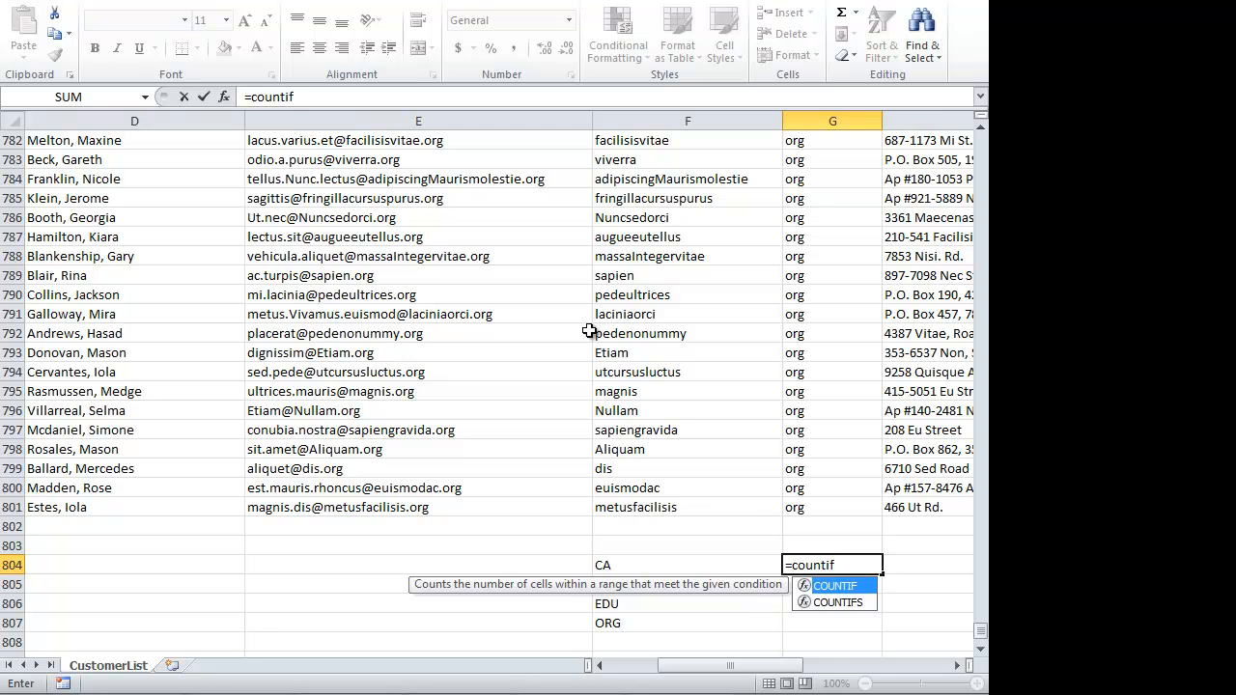
{"action": "type", "text": "("}
{"action": "key", "text": "Up"}
{"action": "key", "text": "Up"}
{"action": "key", "text": "Up"}
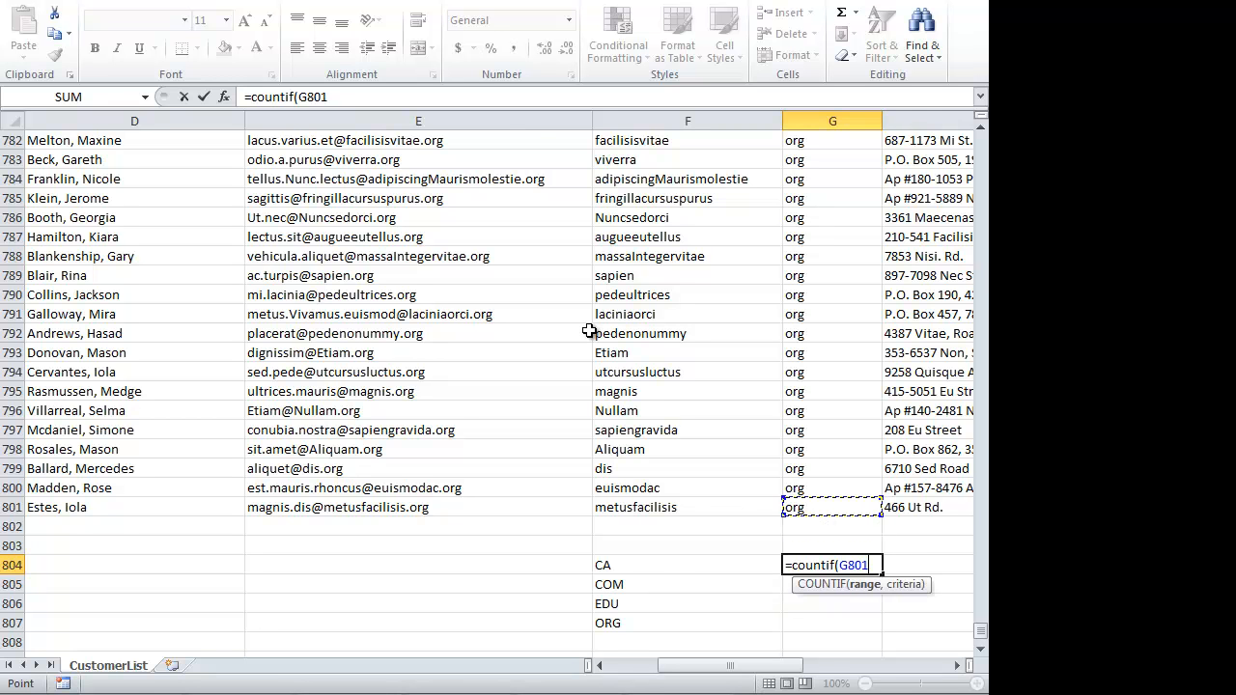
{"action": "key", "text": "ctrl+shift+Up"}
{"action": "key", "text": "shift+Down"}
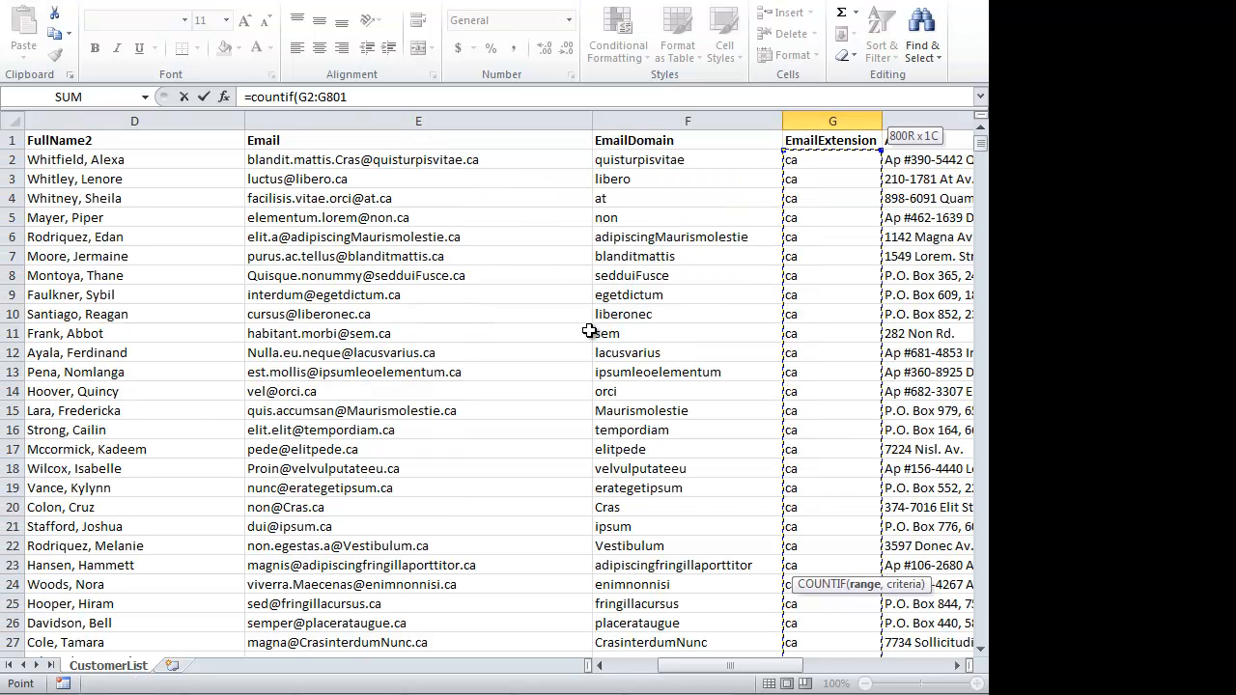
{"action": "type", "text": ","}
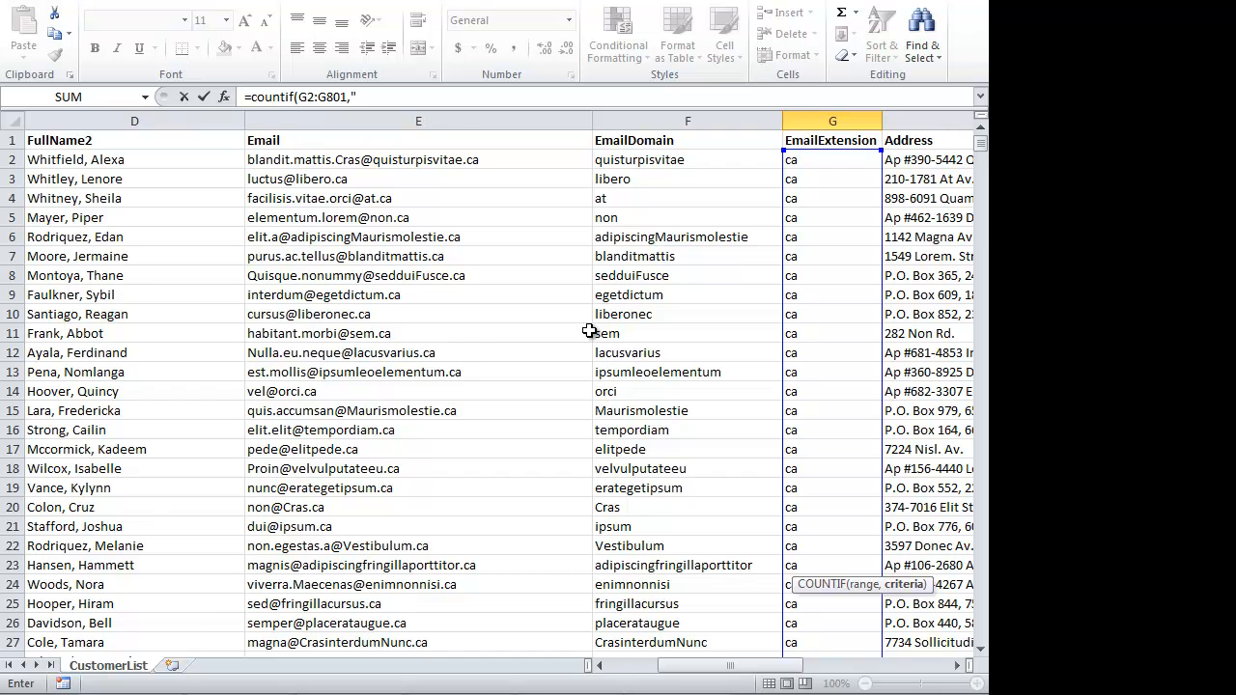
{"action": "type", "text": "\"=CA"}
{"action": "key", "text": "Return"}
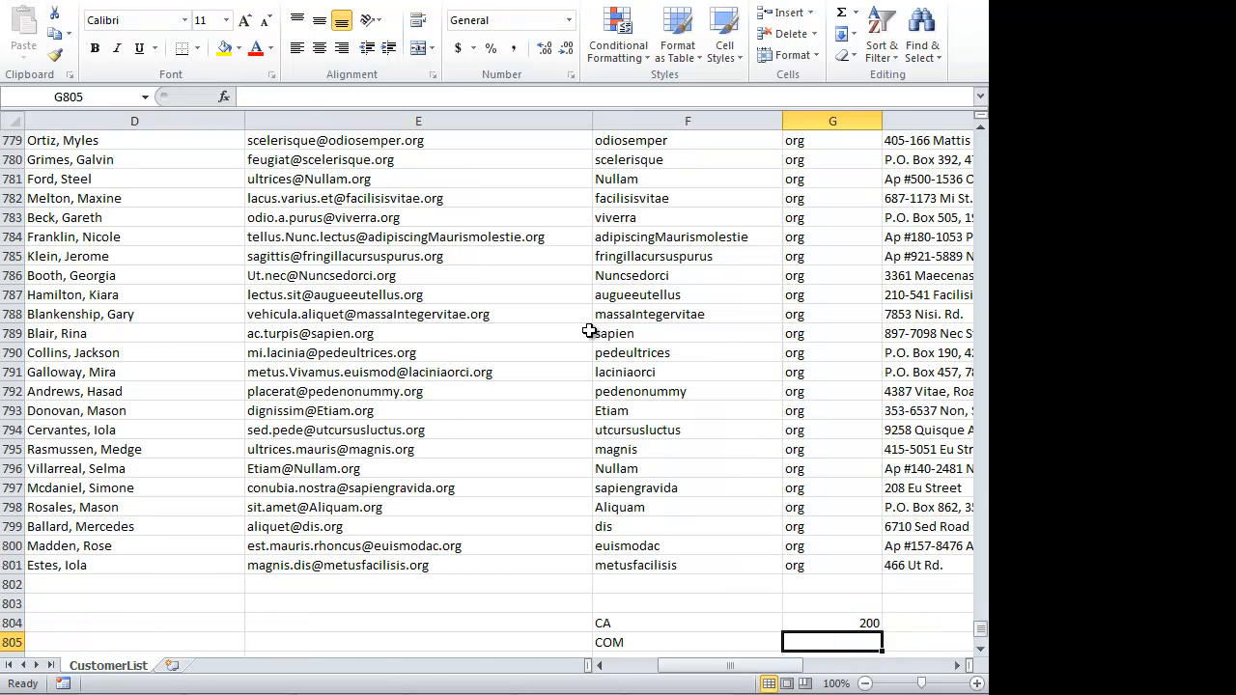
Step: Make the row references in the G804 formula absolute so its range reads G$2:G$801
{"action": "key", "text": "Up"}
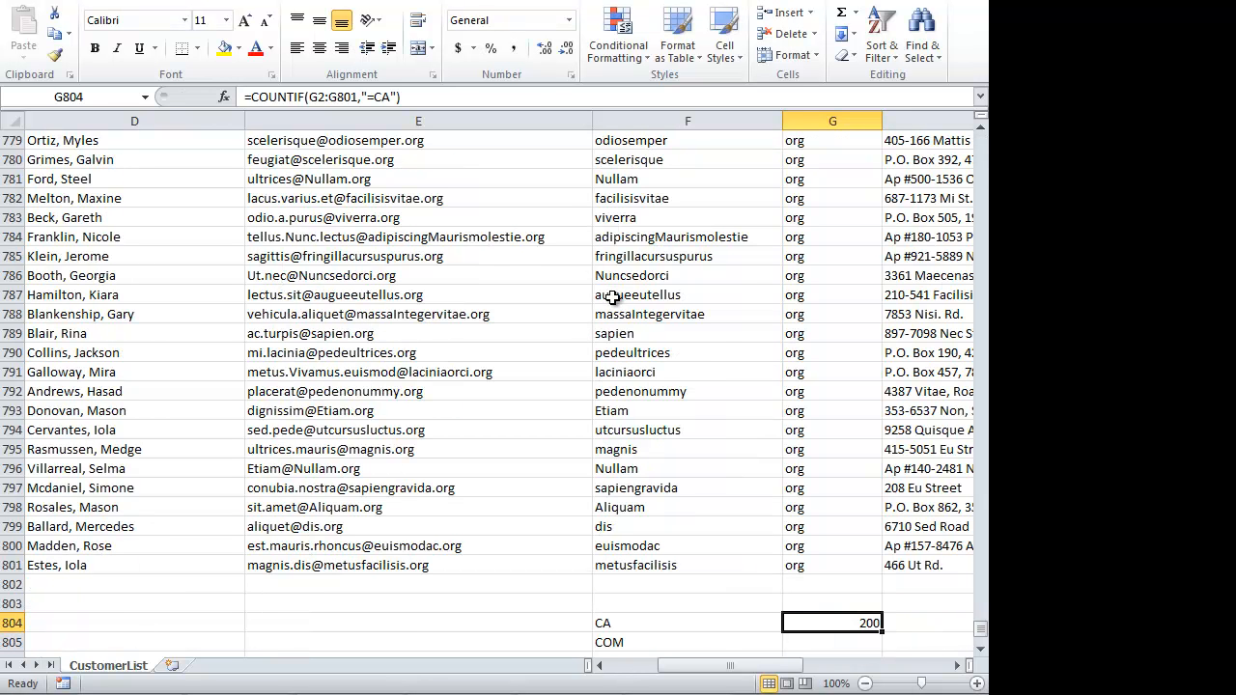
{"action": "left_click", "coordinate": [320, 98]}
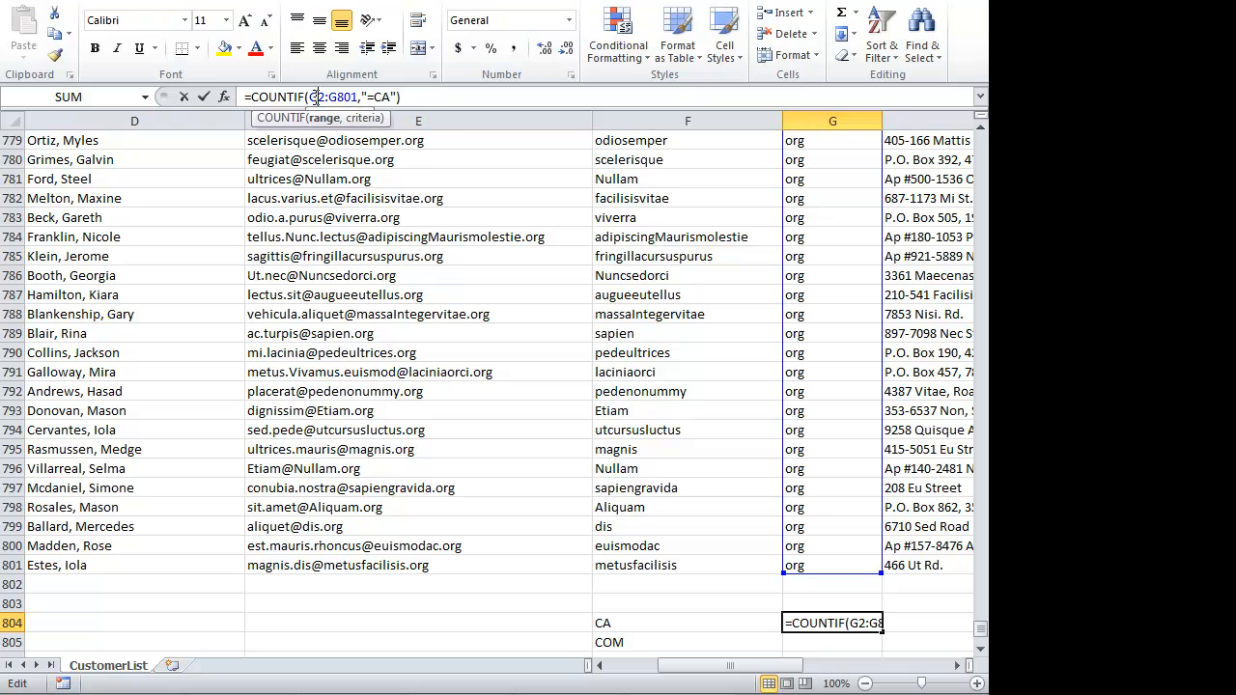
{"action": "type", "text": "$"}
{"action": "key", "text": "Right"}
{"action": "key", "text": "Right"}
{"action": "key", "text": "Right"}
{"action": "type", "text": "$"}
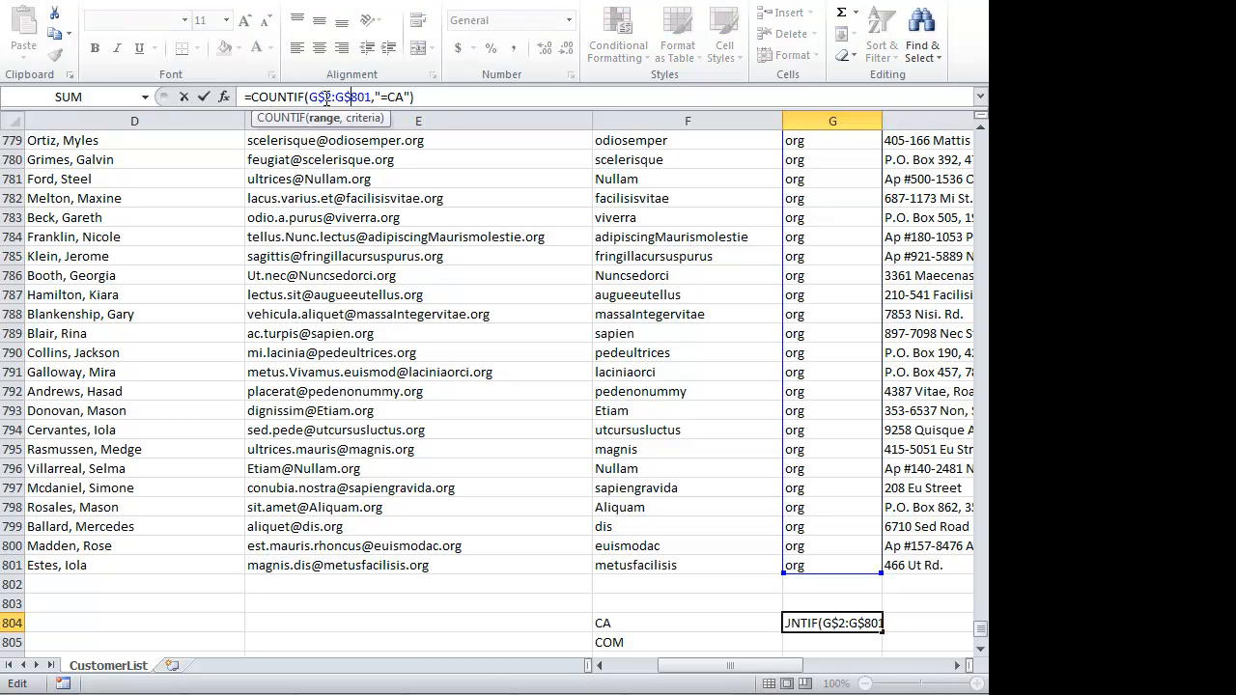
{"action": "key", "text": "Return"}
Step: Fill the COUNTIF formula from G804 down through G807
{"action": "key", "text": "Down"}
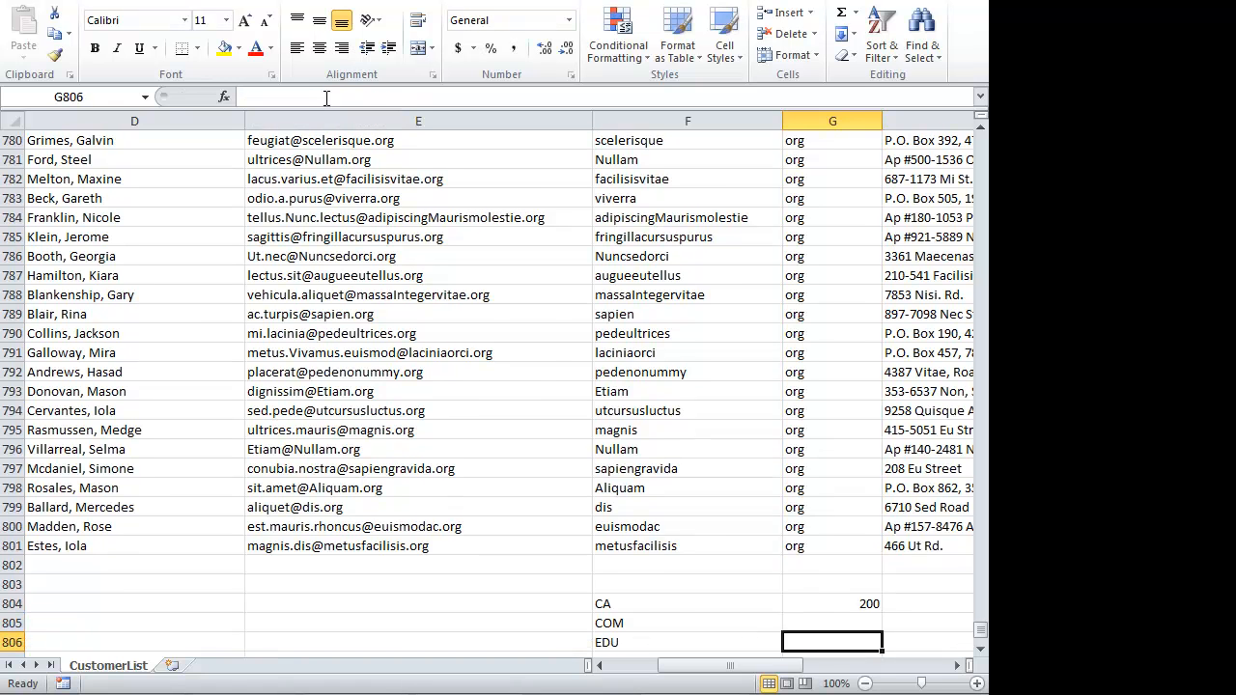
{"action": "key", "text": "Down"}
{"action": "key", "text": "Down"}
{"action": "key", "text": "Up"}
{"action": "key", "text": "Up"}
{"action": "key", "text": "Up"}
{"action": "key", "text": "Up"}
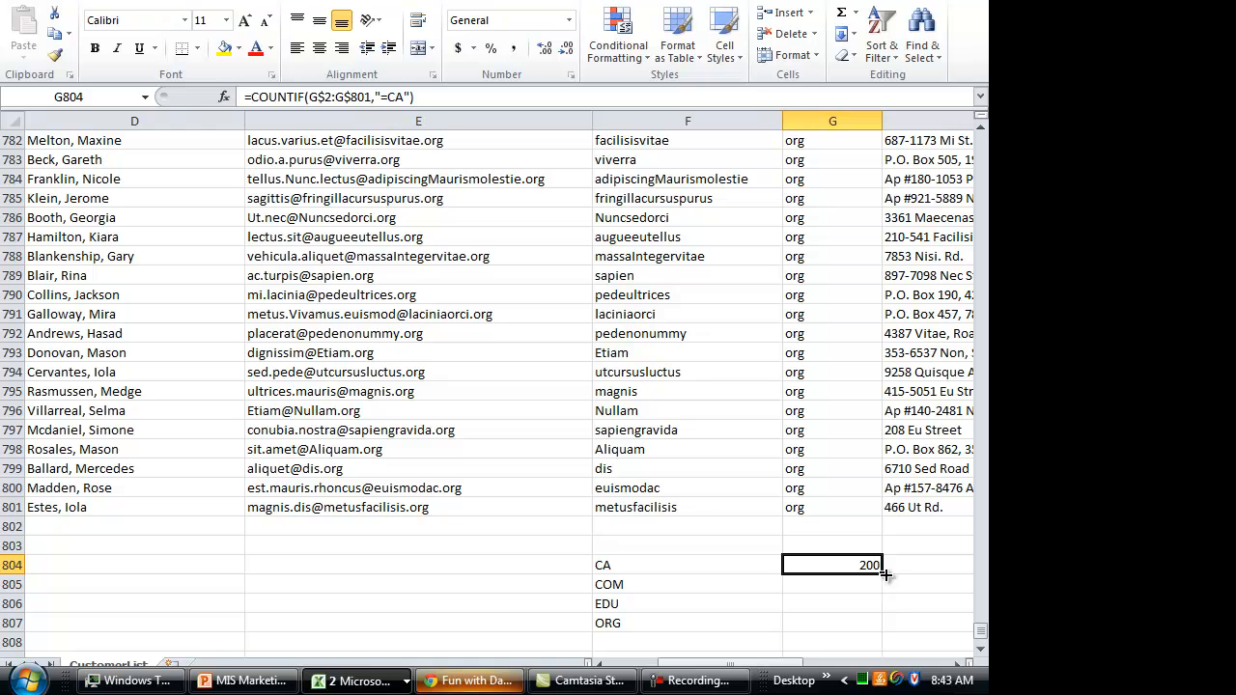
{"action": "left_click_drag", "start_coordinate": [880, 574], "coordinate": [881, 630]}
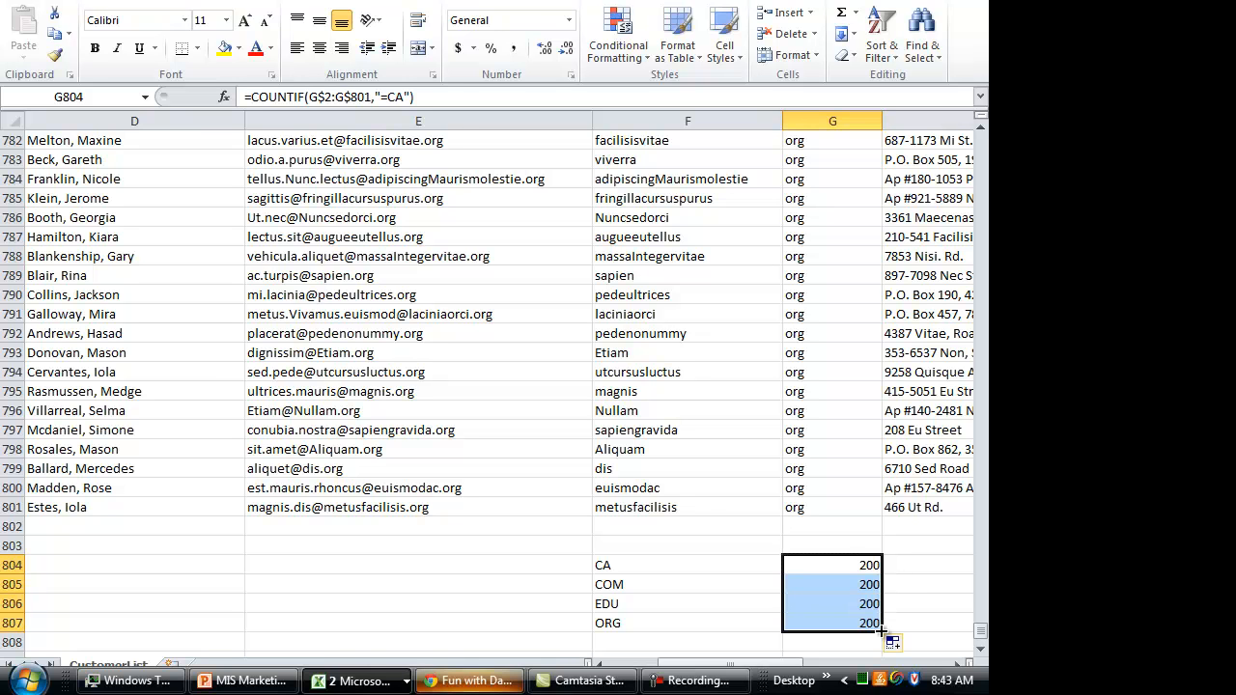
Step: Change the COUNTIF criterion in G805 to "=COM"
{"action": "left_click", "coordinate": [851, 580]}
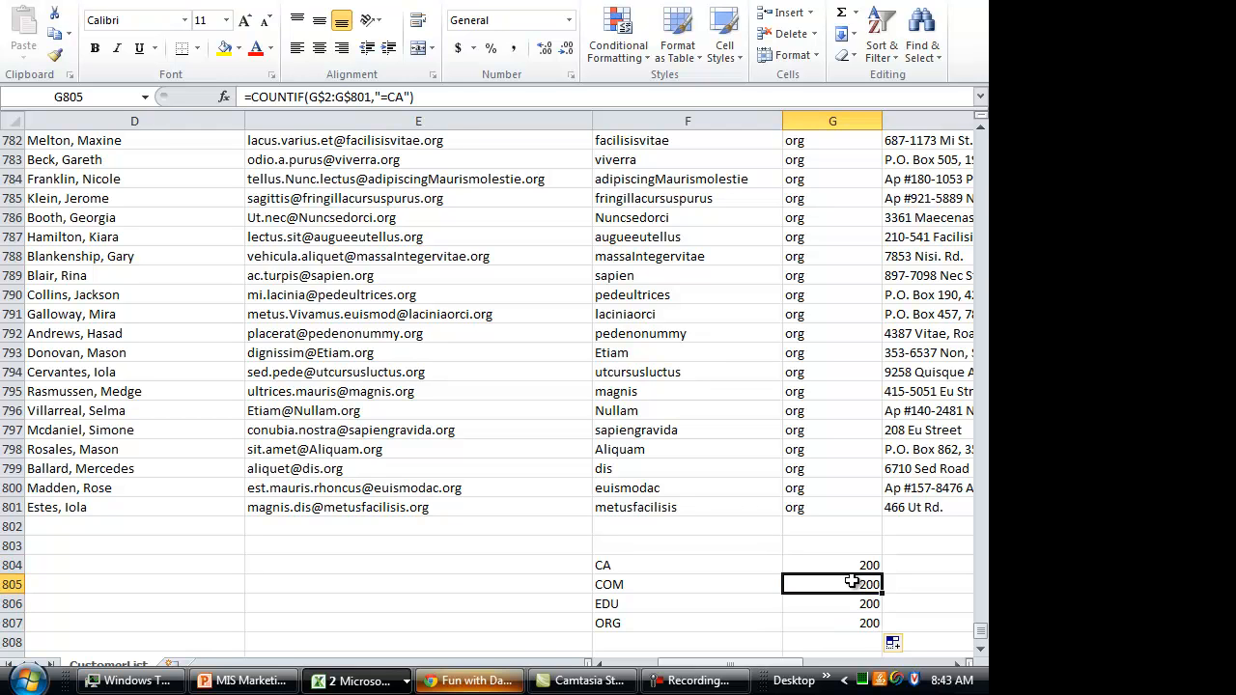
{"action": "left_click", "coordinate": [396, 98]}
{"action": "left_click_drag", "start_coordinate": [396, 98], "coordinate": [404, 97]}
{"action": "type", "text": "OM"}
{"action": "key", "text": "Return"}
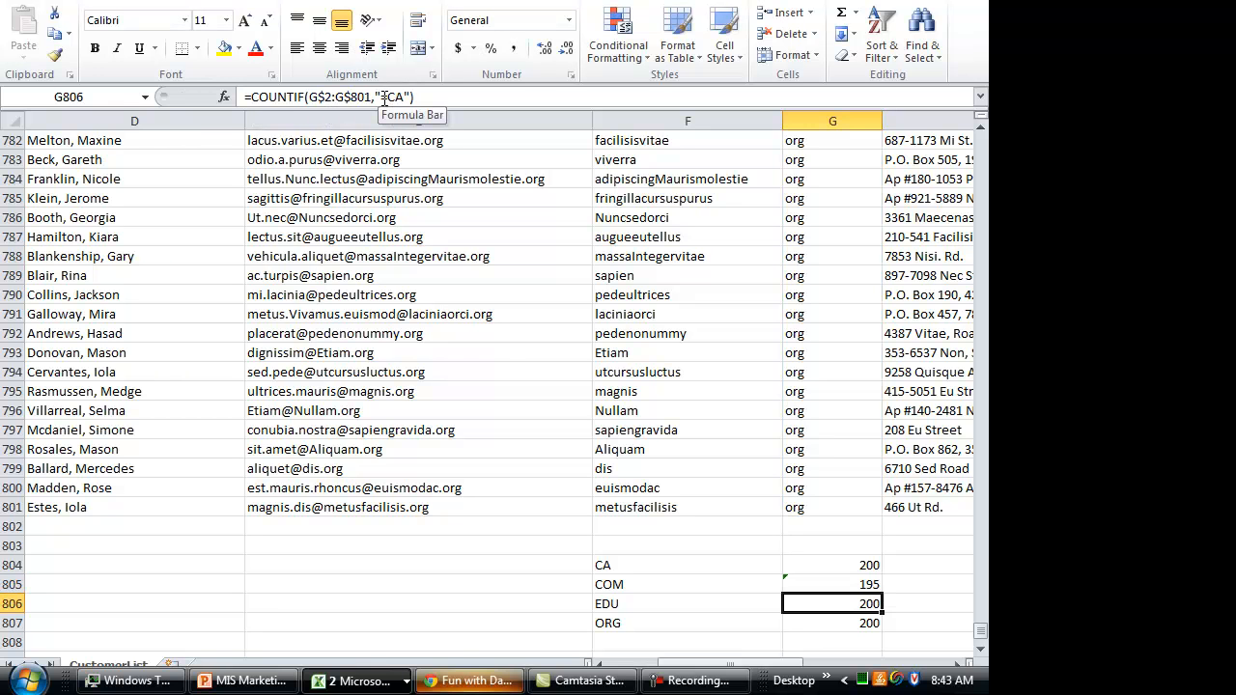
Step: Change the COUNTIF criterion in G806 to "=EDU"
{"action": "left_click", "coordinate": [385, 98]}
{"action": "left_click_drag", "start_coordinate": [391, 98], "coordinate": [405, 97]}
{"action": "type", "text": "EDU"}
{"action": "key", "text": "Return"}
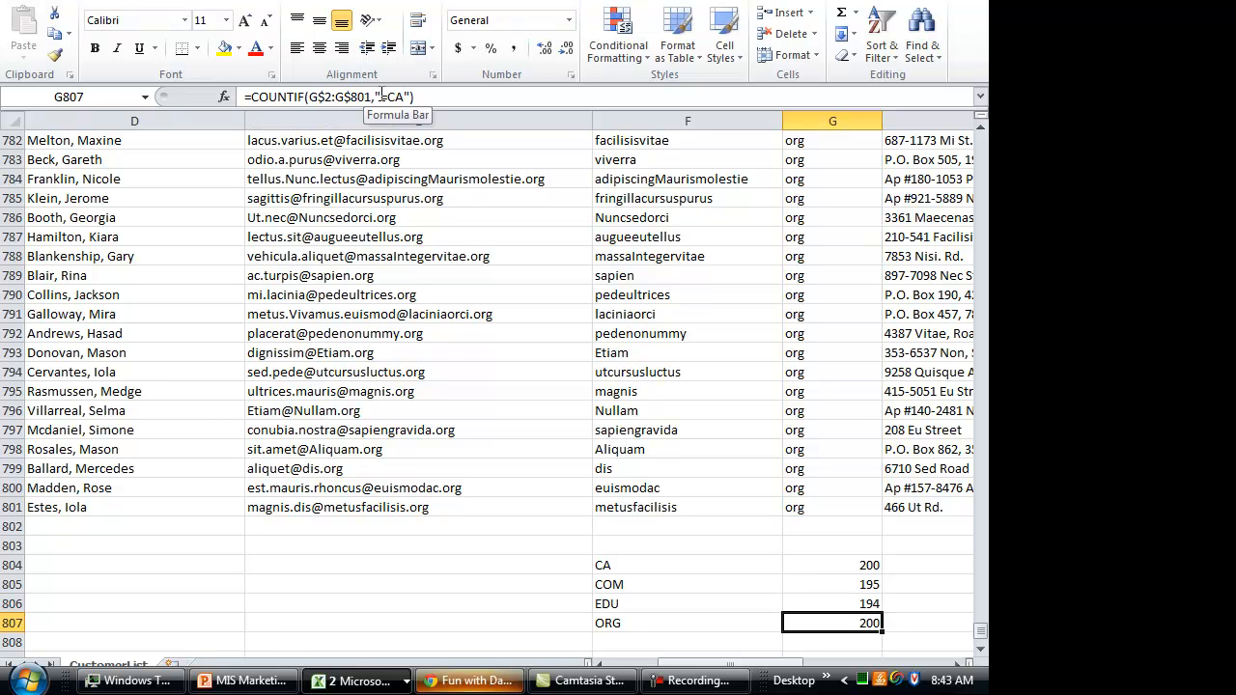
Step: Change the COUNTIF criterion in G807 to "=ORG"
{"action": "left_click", "coordinate": [384, 97]}
{"action": "left_click_drag", "start_coordinate": [389, 98], "coordinate": [404, 97]}
{"action": "type", "text": "OR"}
{"action": "key", "text": "Return"}
Step: Add up the four extension counts in G808 with the formula =SUM(G804:G807)
{"action": "key", "text": "Down"}
{"action": "key", "text": "Down"}
{"action": "key", "text": "Up"}
{"action": "key", "text": "Up"}
{"action": "key", "text": "Up"}
{"action": "key", "text": "Down"}
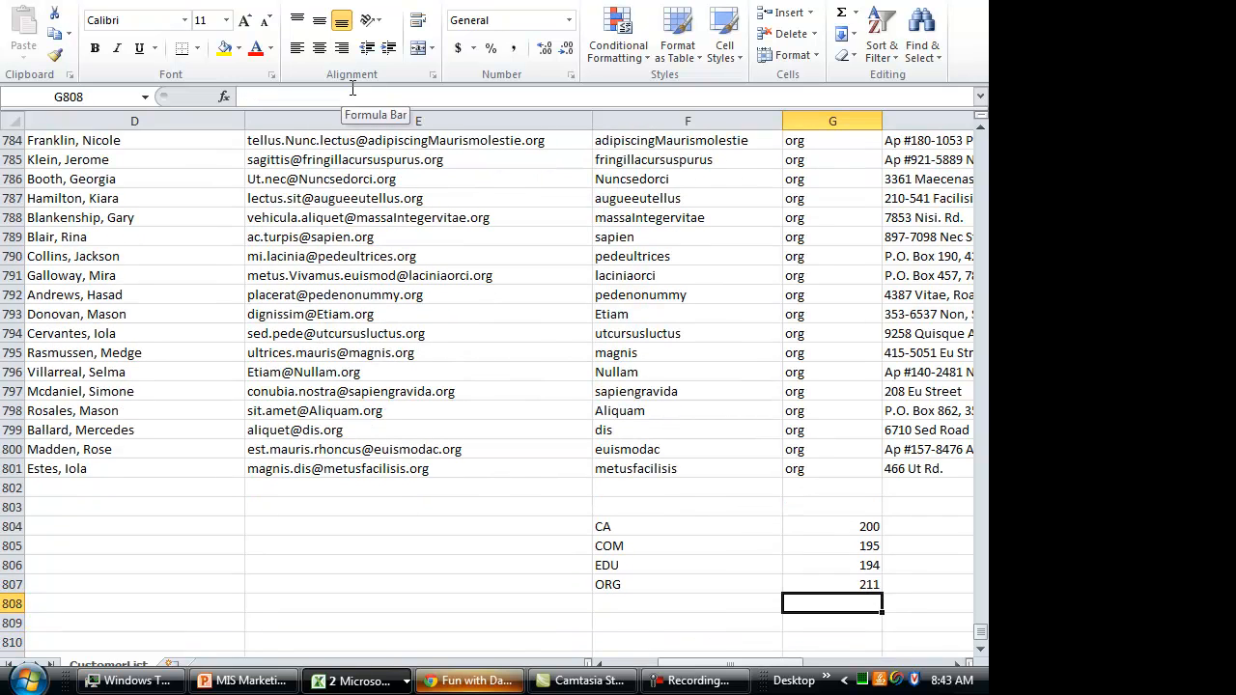
{"action": "type", "text": "=sum"}
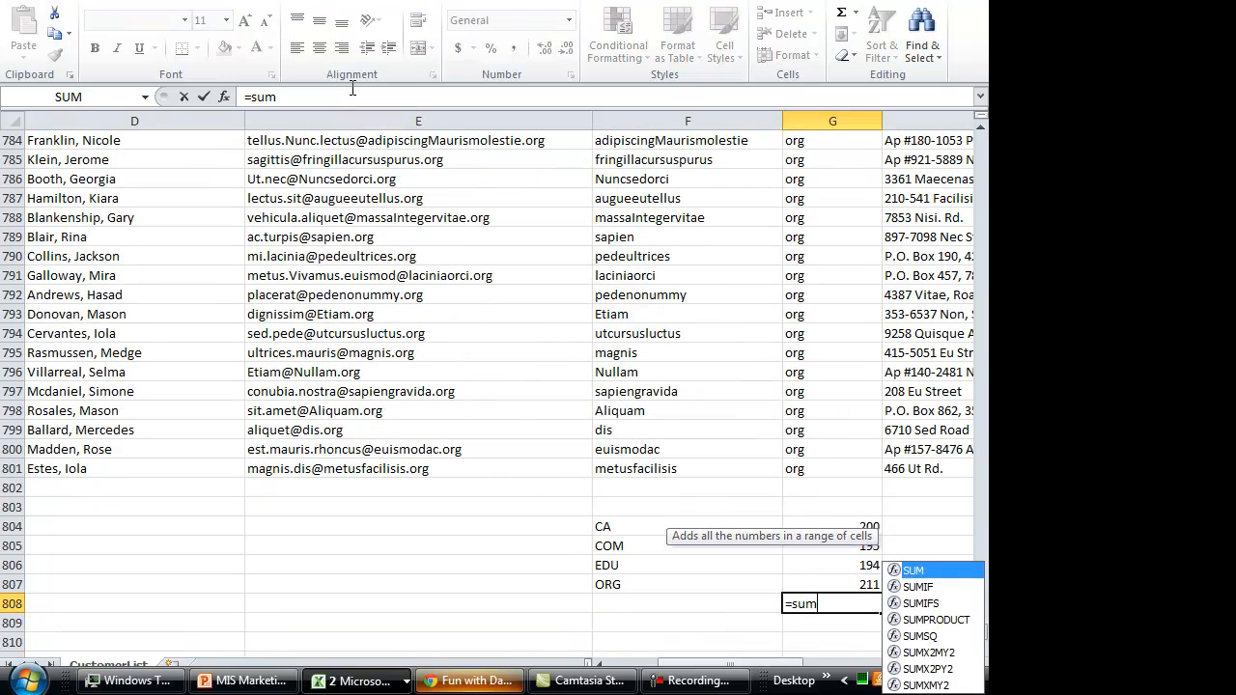
{"action": "type", "text": "("}
{"action": "key", "text": "Up"}
{"action": "key", "text": "shift+Up"}
{"action": "key", "text": "shift+Up"}
{"action": "key", "text": "shift+Up"}
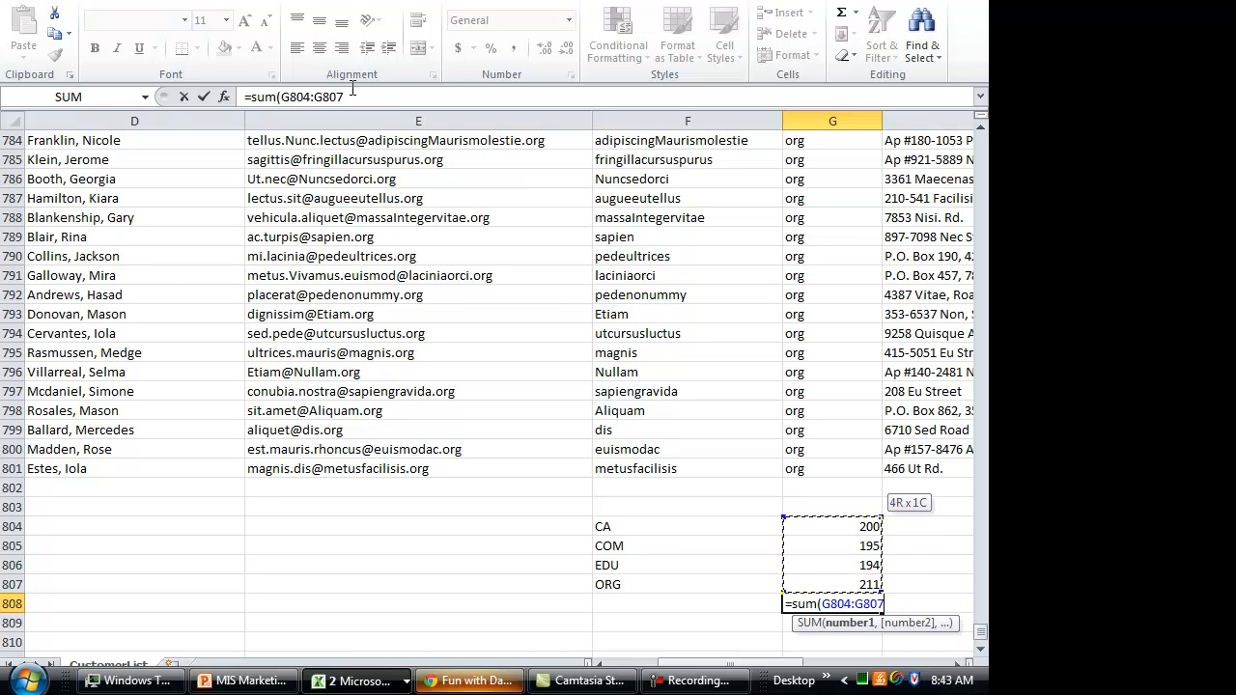
{"action": "type", "text": ")"}
{"action": "key", "text": "Return"}
{"action": "key", "text": "Return"}
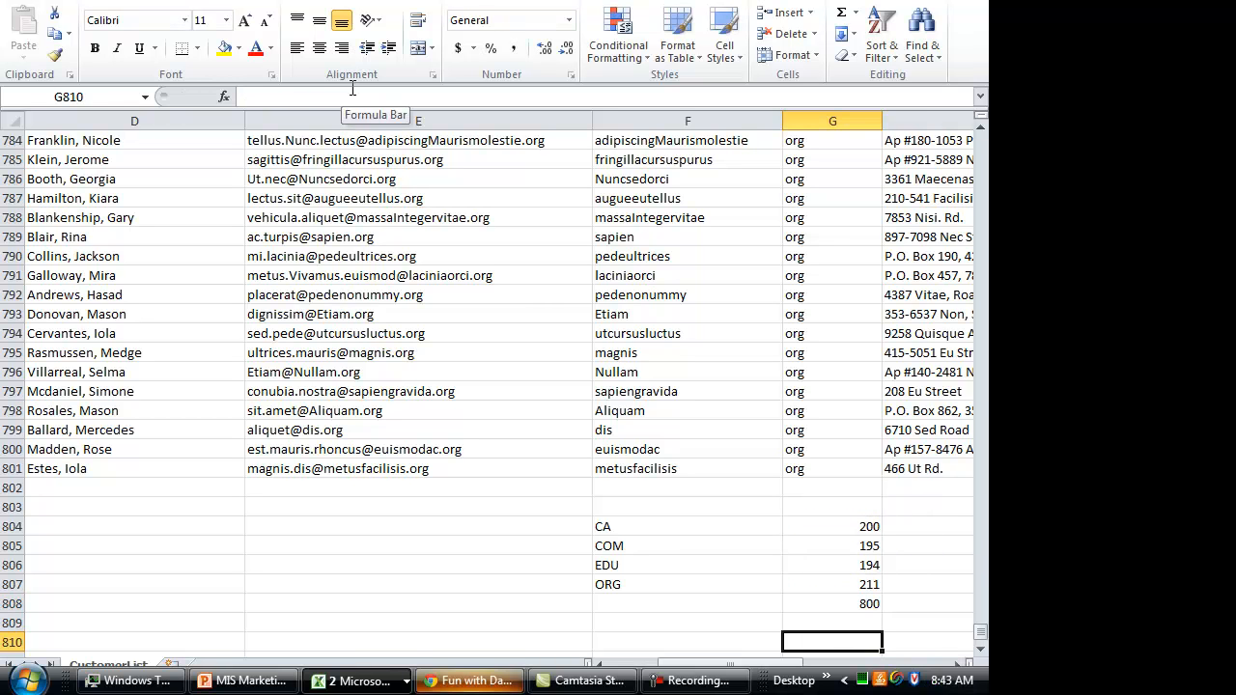
Step: Cross-check the sum by counting the non-empty cells in G2:G801 with a COUNTA formula in G809
{"action": "key", "text": "Up"}
{"action": "type", "text": "="}
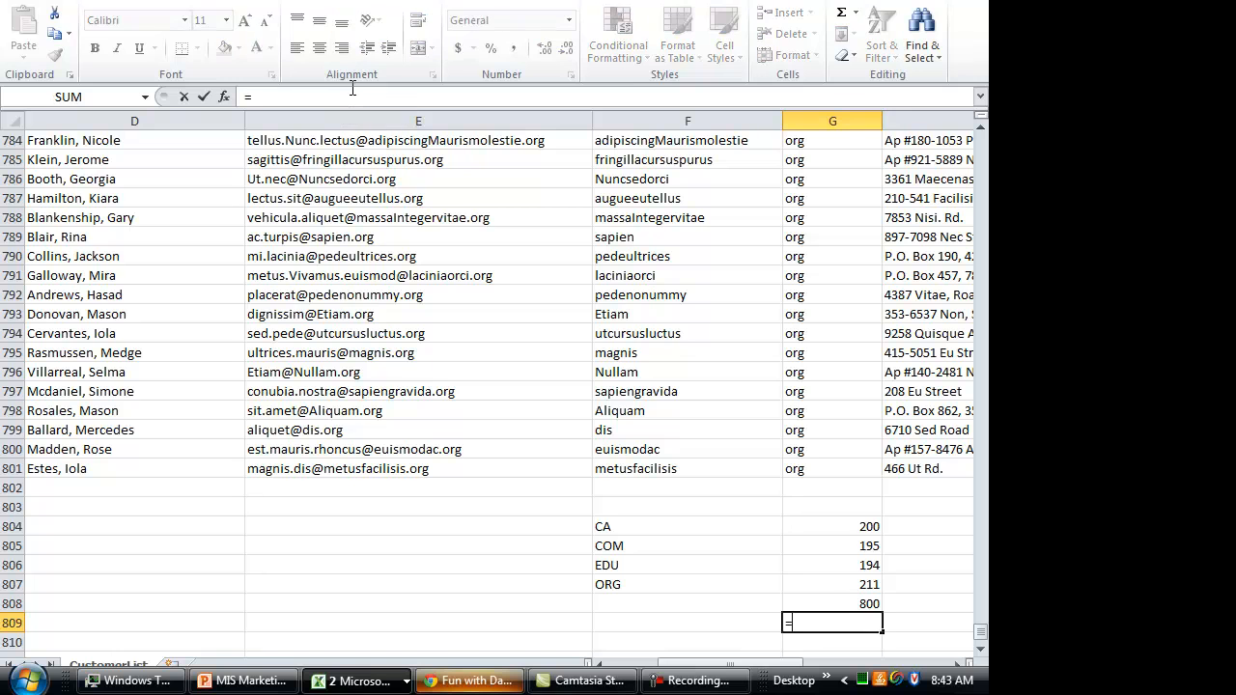
{"action": "type", "text": "counta"}
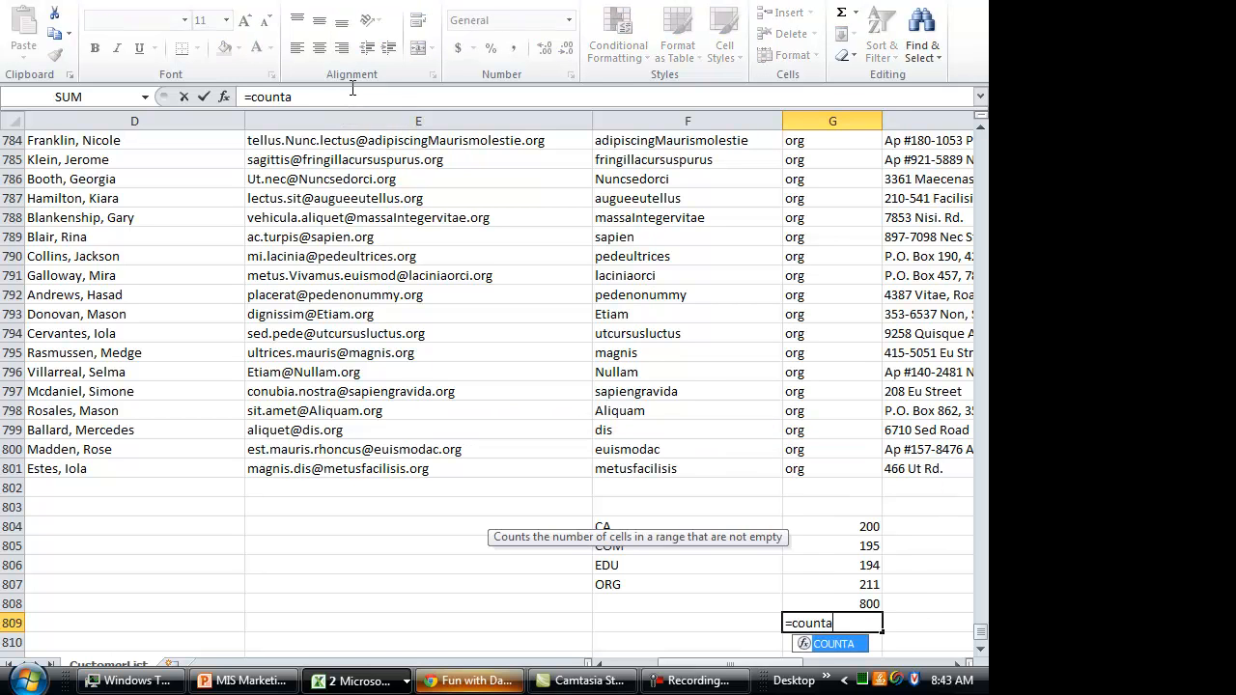
{"action": "type", "text": "("}
{"action": "key", "text": "Up"}
{"action": "key", "text": "Up"}
{"action": "key", "text": "Up"}
{"action": "key", "text": "Up"}
{"action": "key", "text": "Up"}
{"action": "key", "text": "Up"}
{"action": "key", "text": "Up"}
{"action": "key", "text": "Up"}
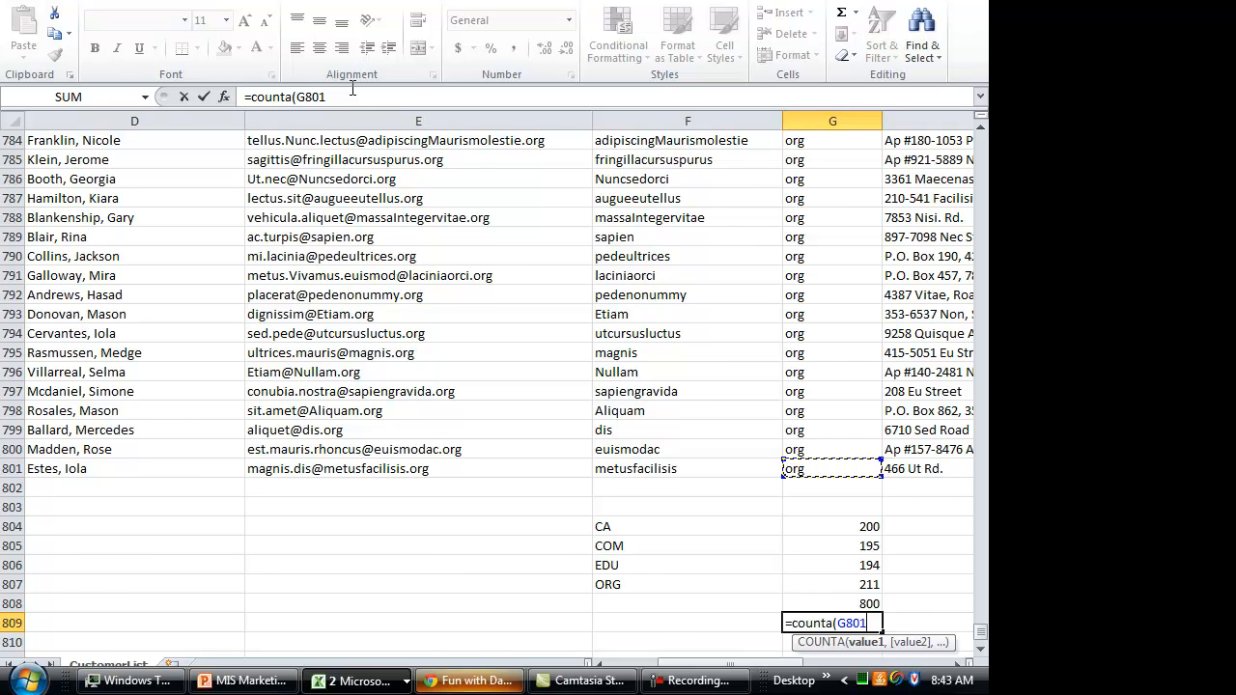
{"action": "key", "text": "ctrl+shift+Up"}
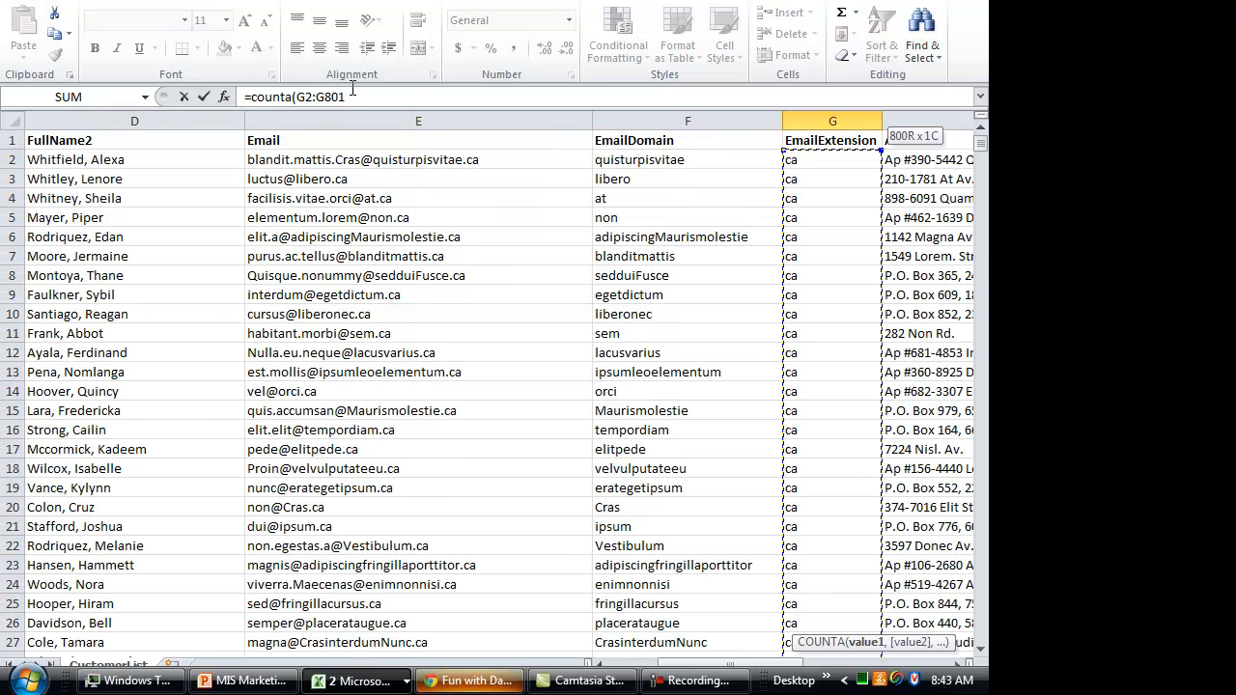
{"action": "key", "text": "Return"}
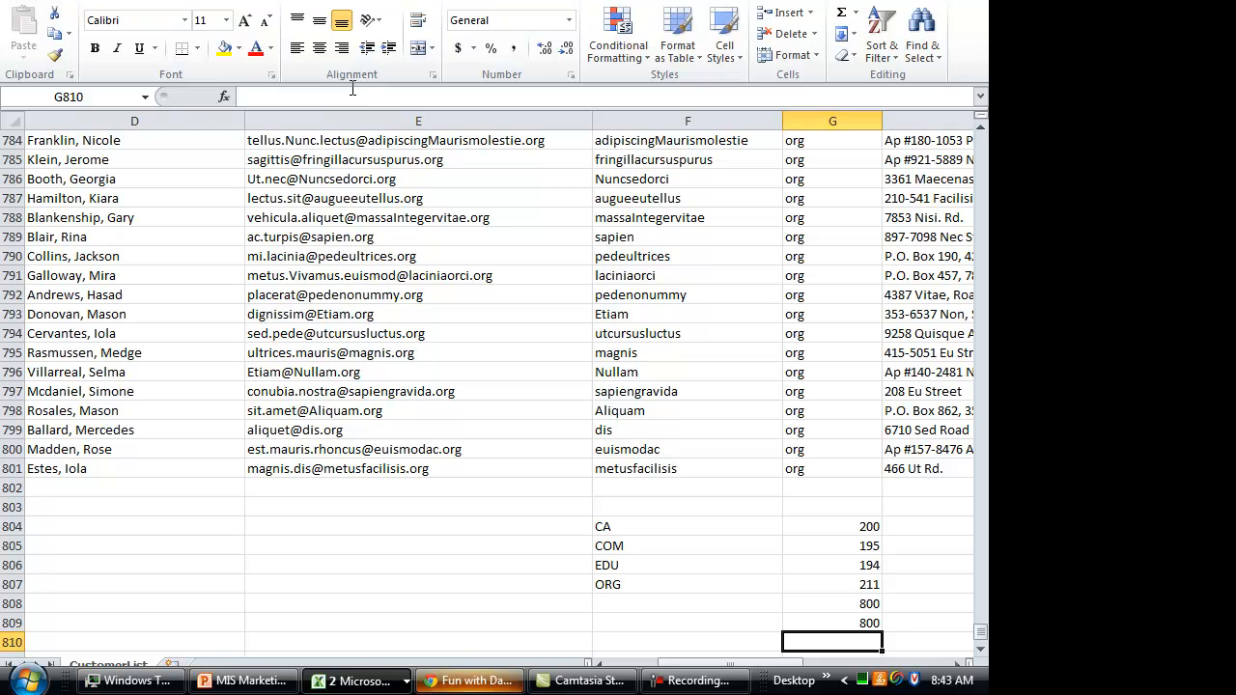
Step: Compare the sum in G808 with the COUNTA check in G809 and clear the check formula
{"action": "key", "text": "Up"}
{"action": "key", "text": "Up"}
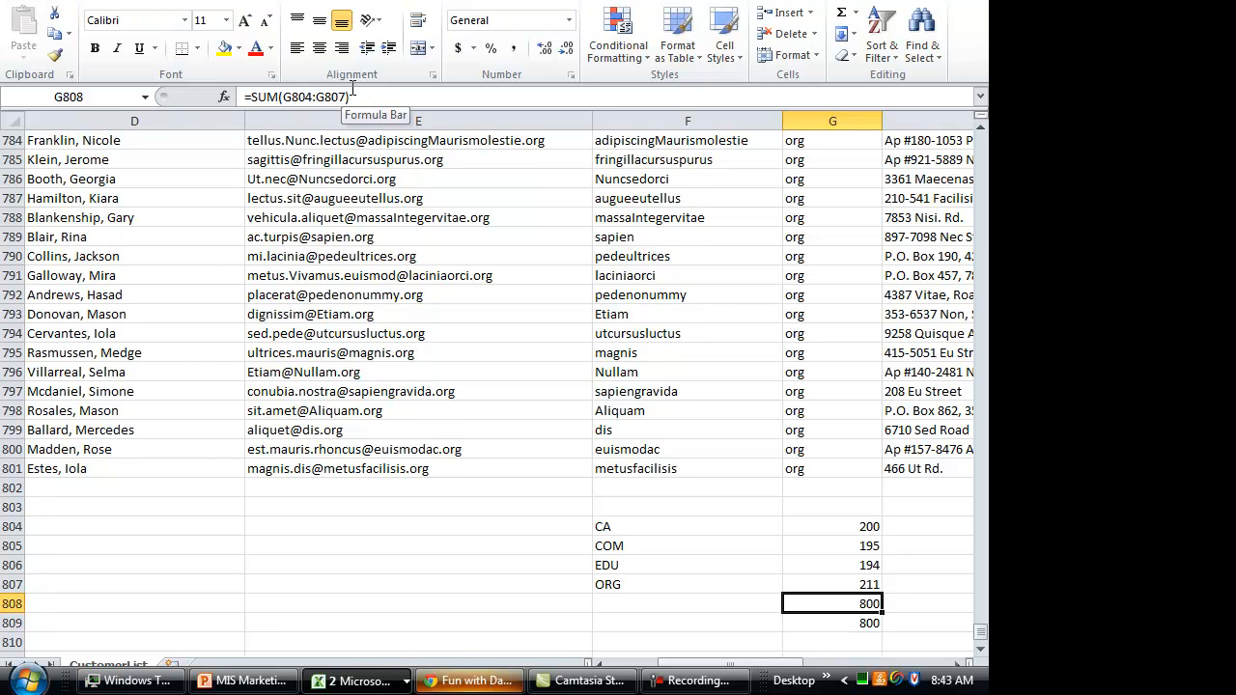
{"action": "key", "text": "Up"}
{"action": "key", "text": "Down"}
{"action": "key", "text": "Down"}
Step: Label the sum row by entering Total in F808
{"action": "key", "text": "Left"}
{"action": "key", "text": "Up"}
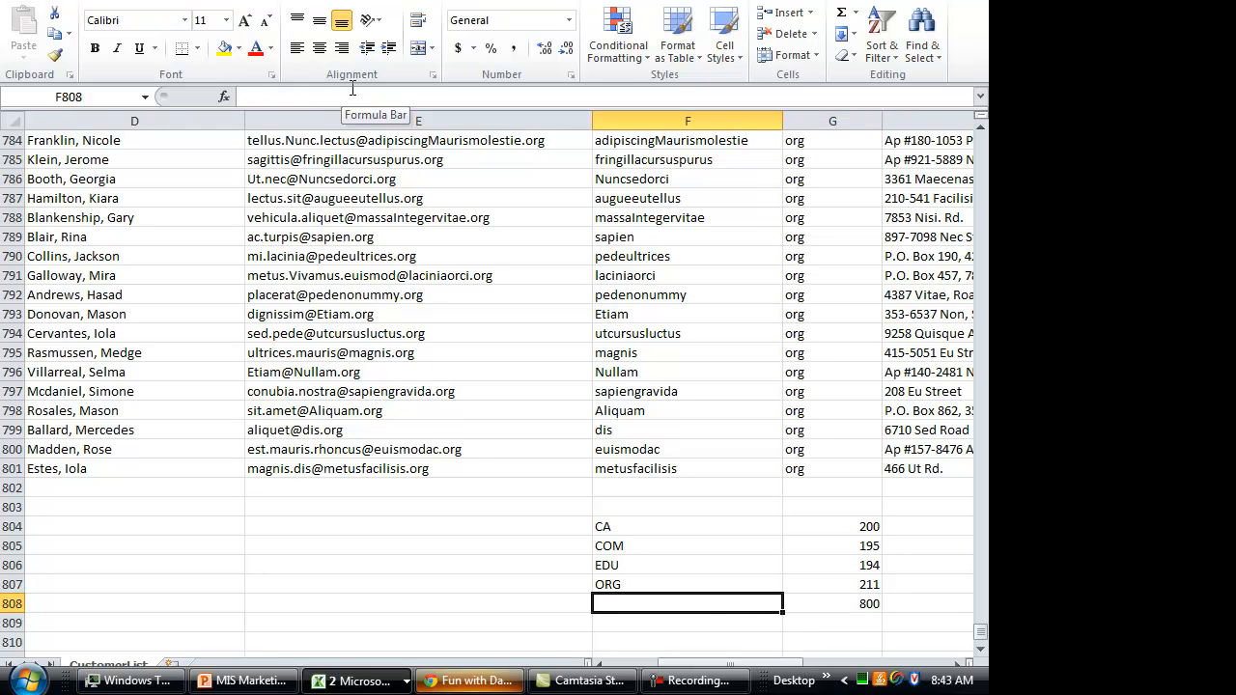
{"action": "type", "text": "T"}
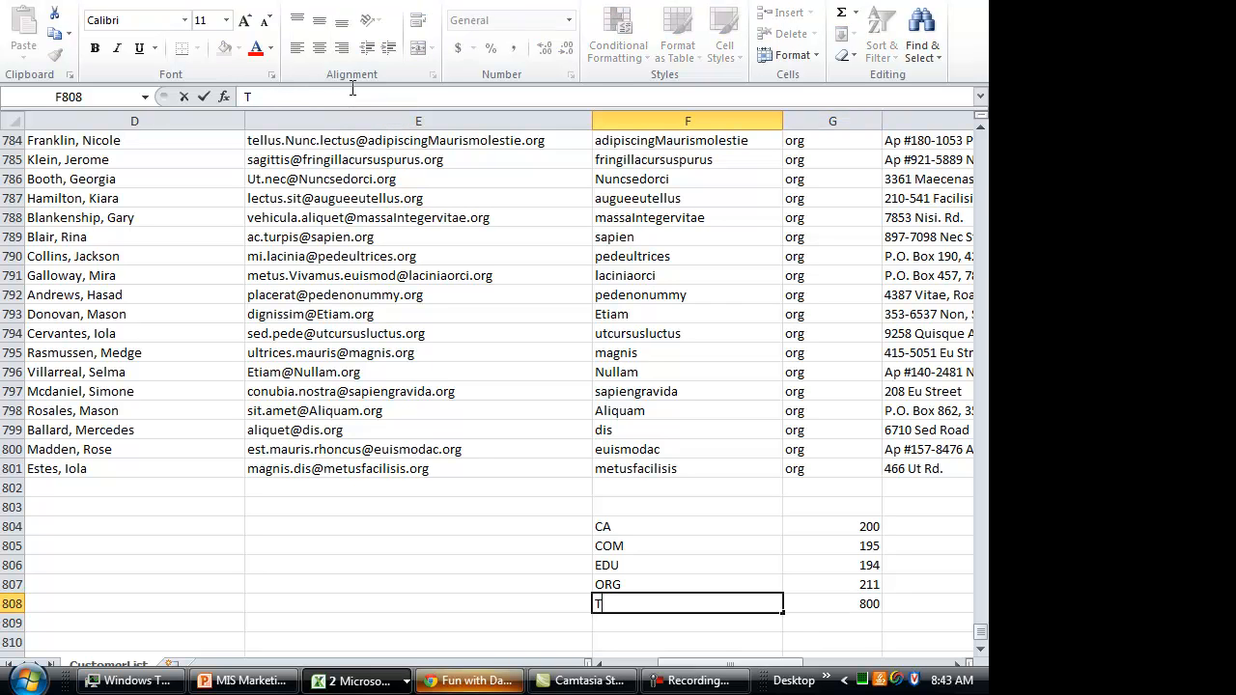
{"action": "type", "text": "otal"}
{"action": "key", "text": "Return"}
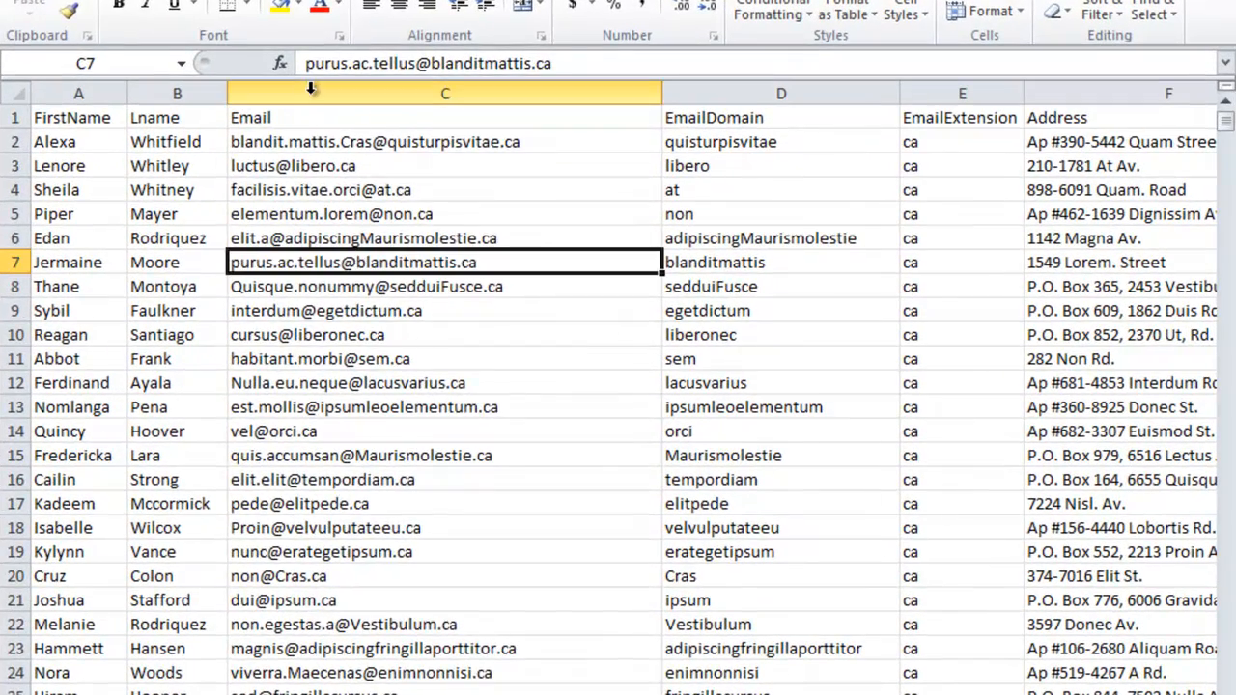
Step: Insert an empty column C before the Email column and widen it to fit full names
{"action": "left_click", "coordinate": [387, 153]}
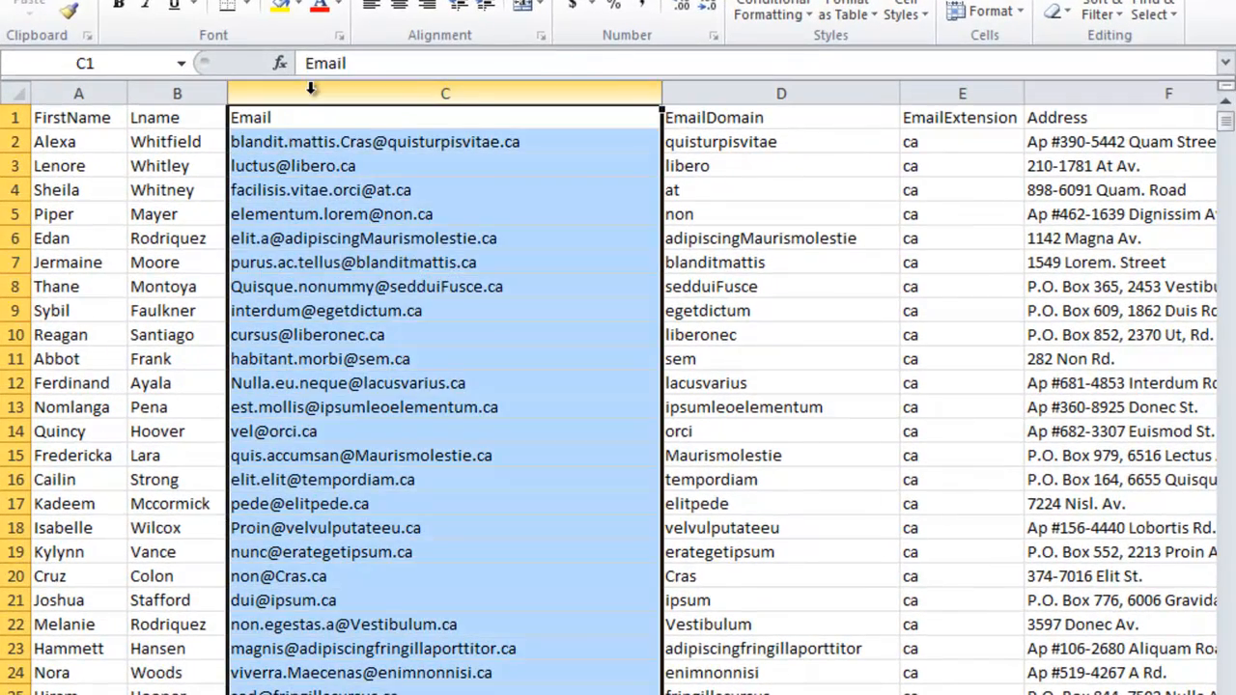
{"action": "right_click", "coordinate": [311, 89]}
{"action": "left_click", "coordinate": [410, 262]}
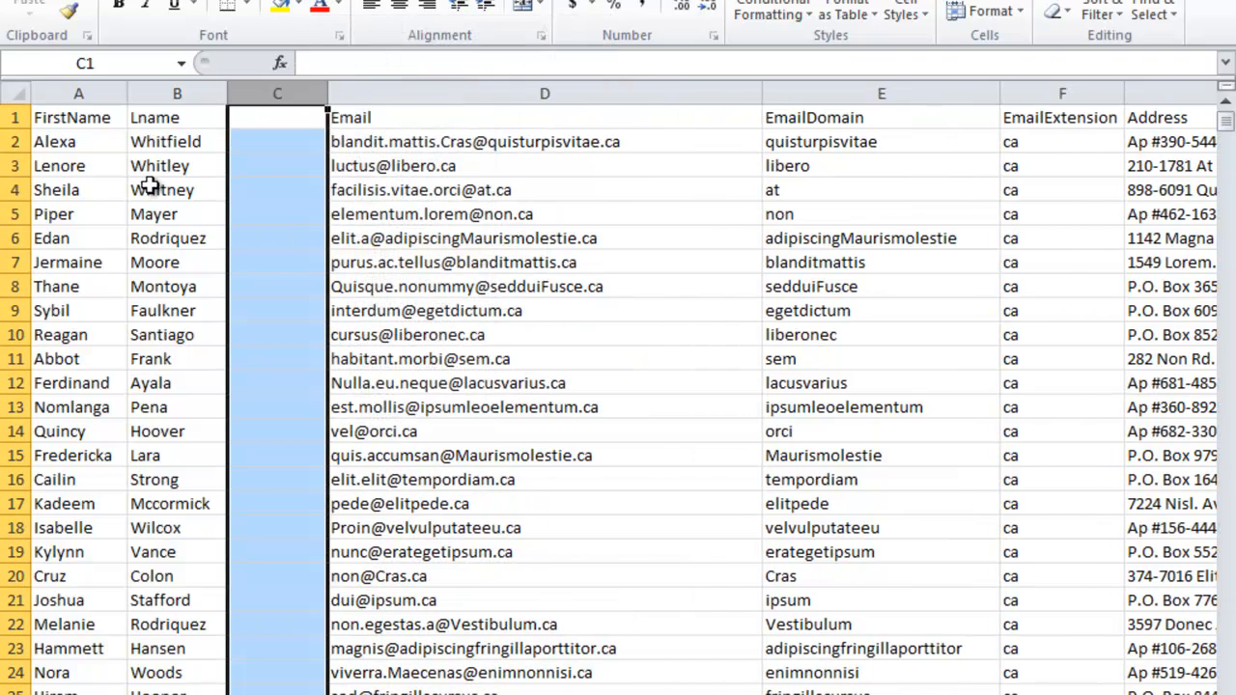
{"action": "left_click_drag", "start_coordinate": [326, 94], "coordinate": [500, 95]}
Step: Enter the header FullName in C1
{"action": "left_click", "coordinate": [376, 122]}
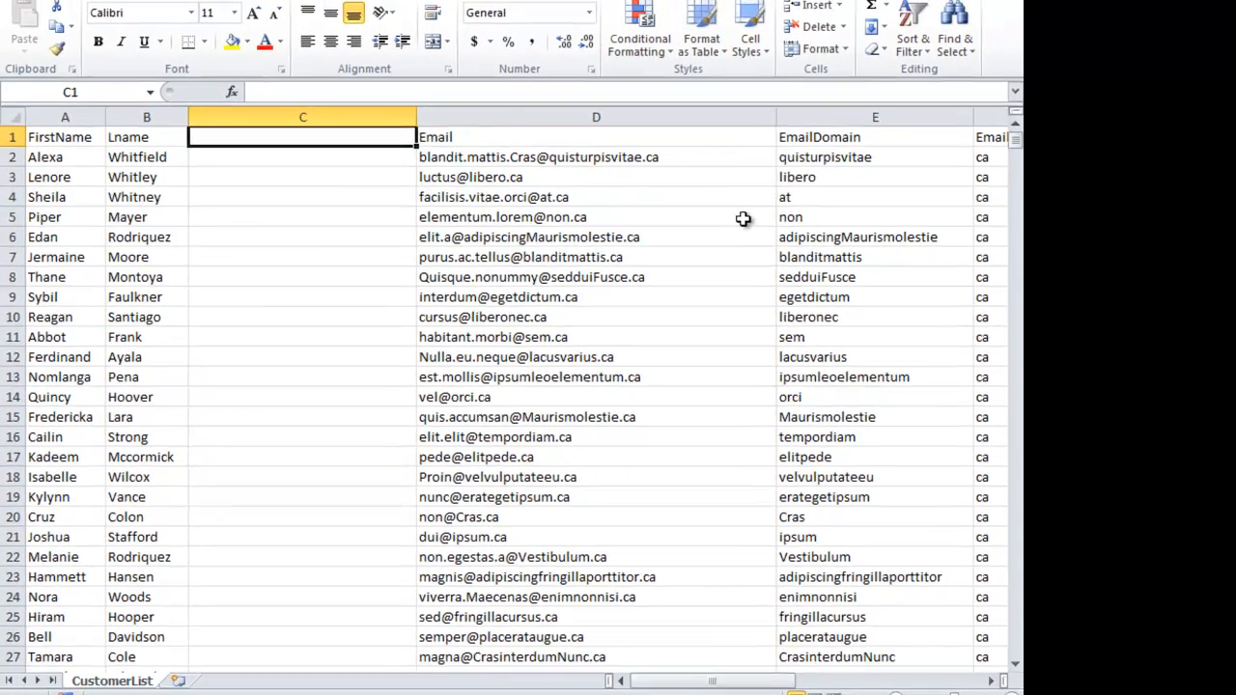
{"action": "type", "text": "Full"}
{"action": "type", "text": "Nmae"}
{"action": "key", "text": "BackSpace"}
{"action": "key", "text": "BackSpace"}
{"action": "key", "text": "BackSpace"}
{"action": "type", "text": "ame"}
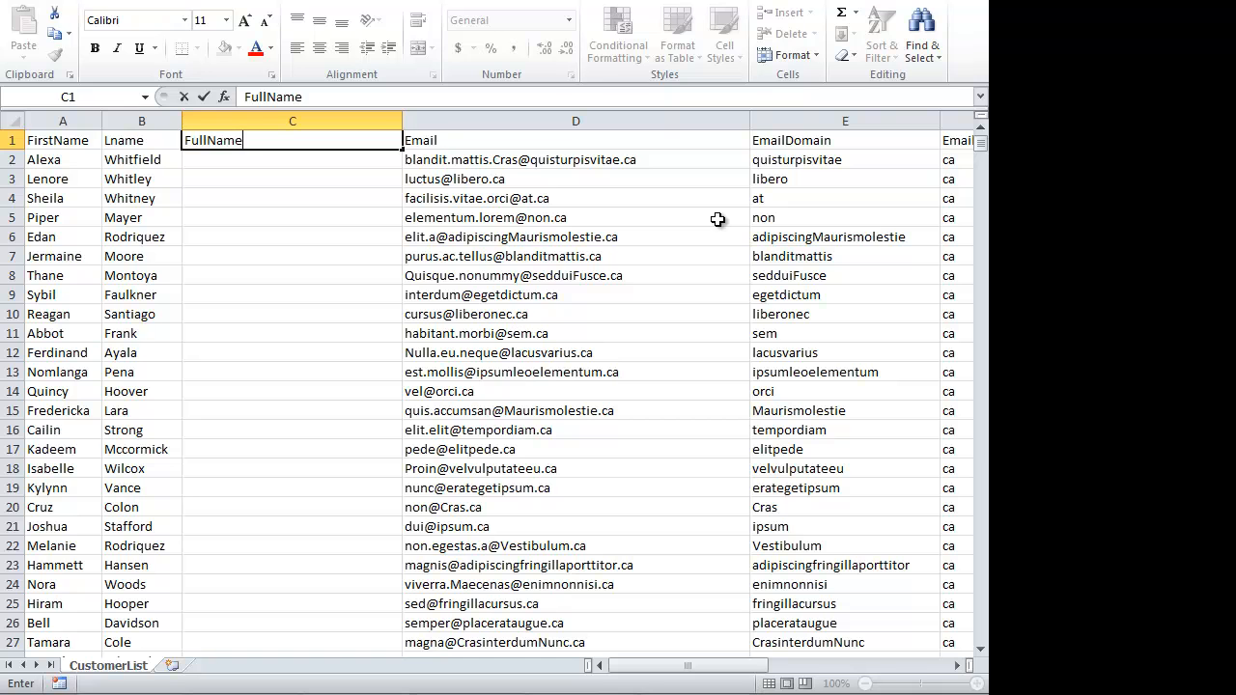
{"action": "key", "text": "Return"}
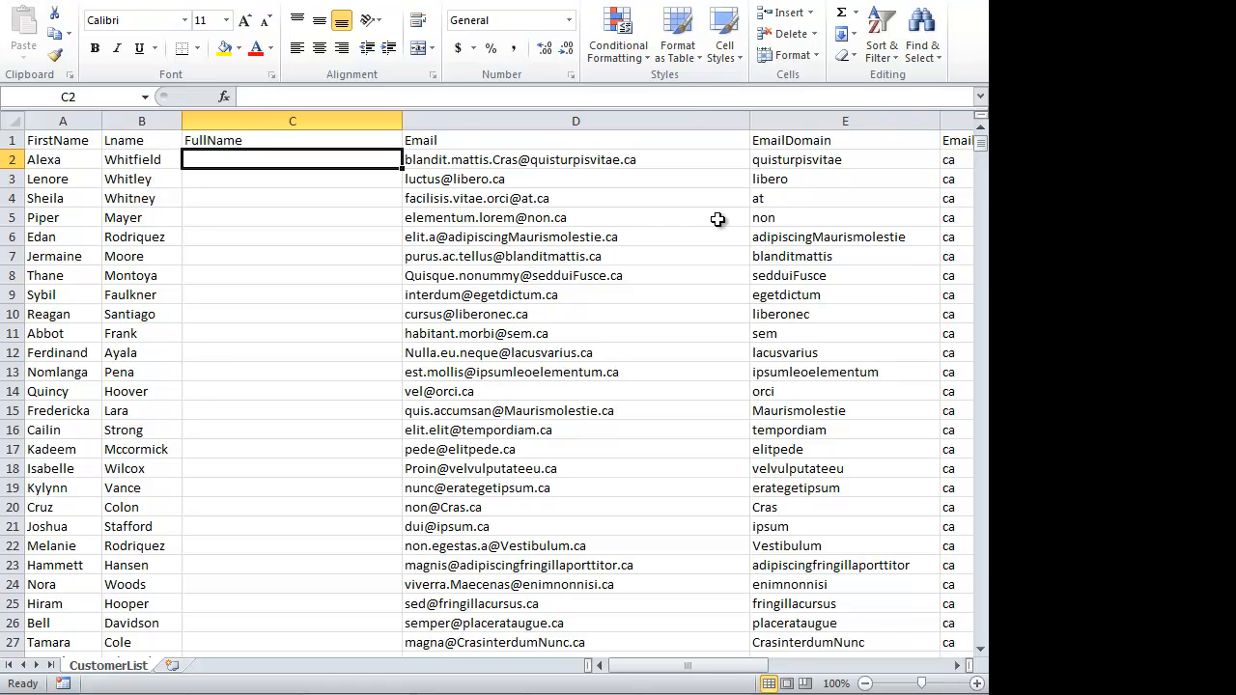
Step: Join last name and first name in C2 with the formula =B2 & ", " & A2 and fill it down the customer list
{"action": "type", "text": "="}
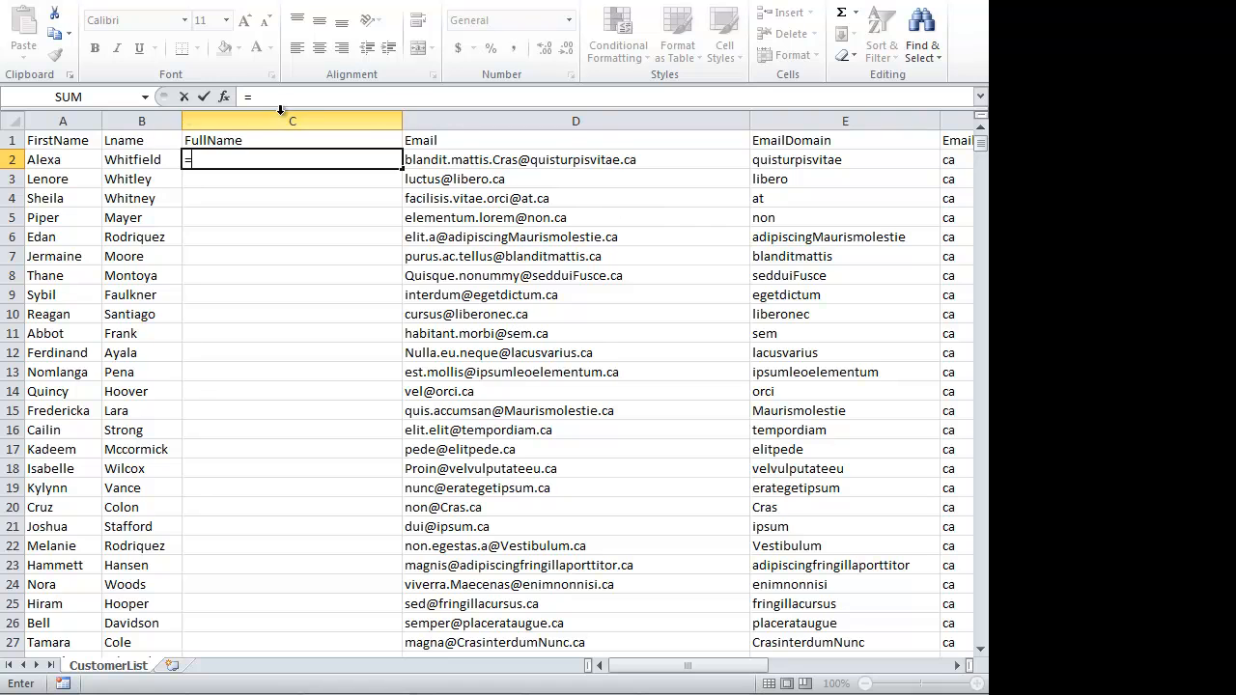
{"action": "left_click", "coordinate": [128, 159]}
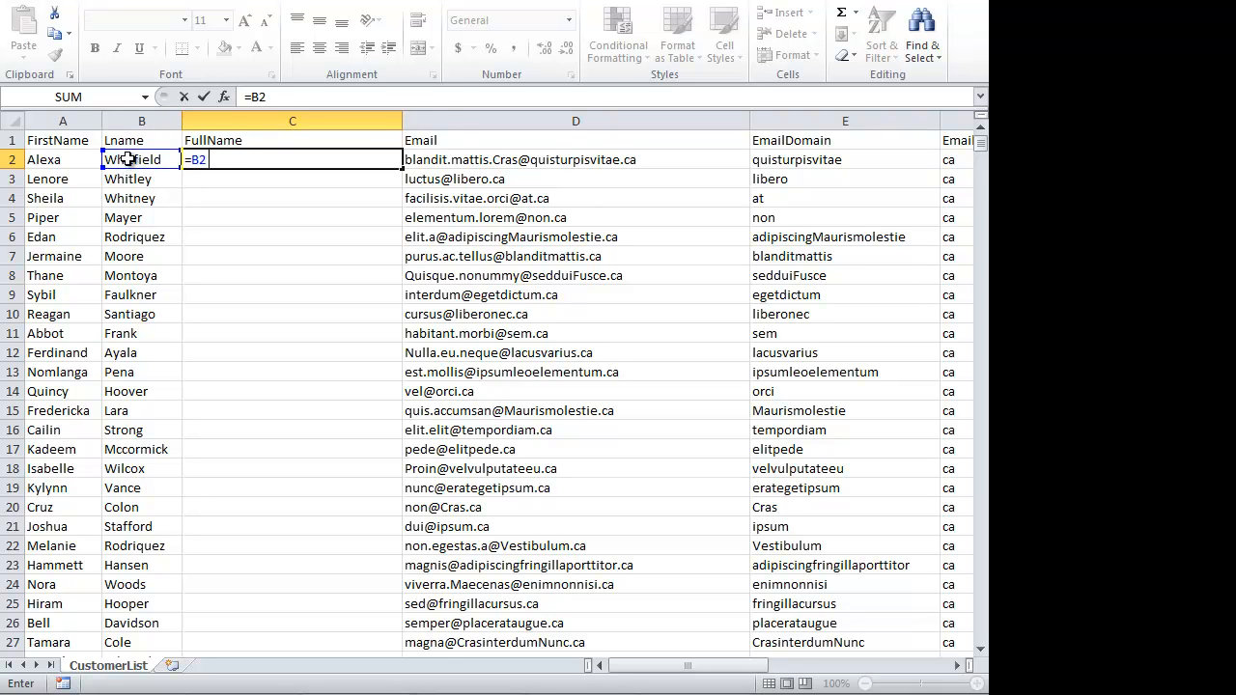
{"action": "type", "text": "& \", \""}
{"action": "type", "text": "&"}
{"action": "left_click", "coordinate": [60, 160]}
{"action": "key", "text": "ctrl+Return"}
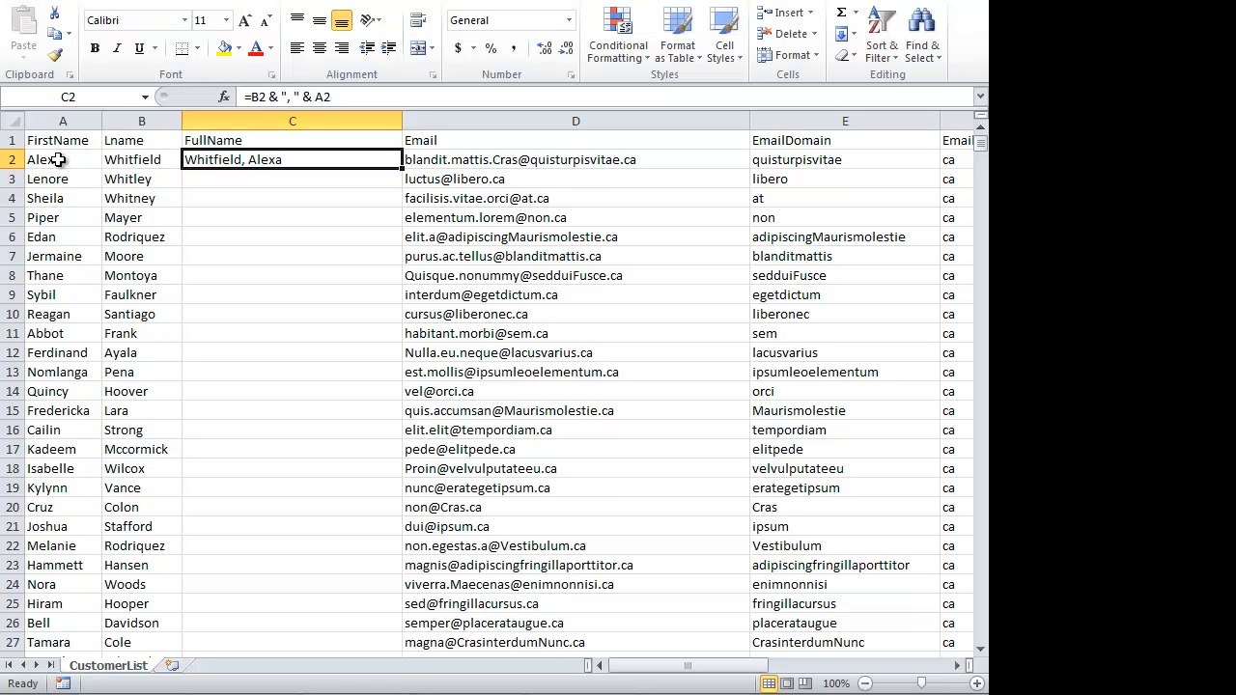
{"action": "double_click", "coordinate": [402, 170]}
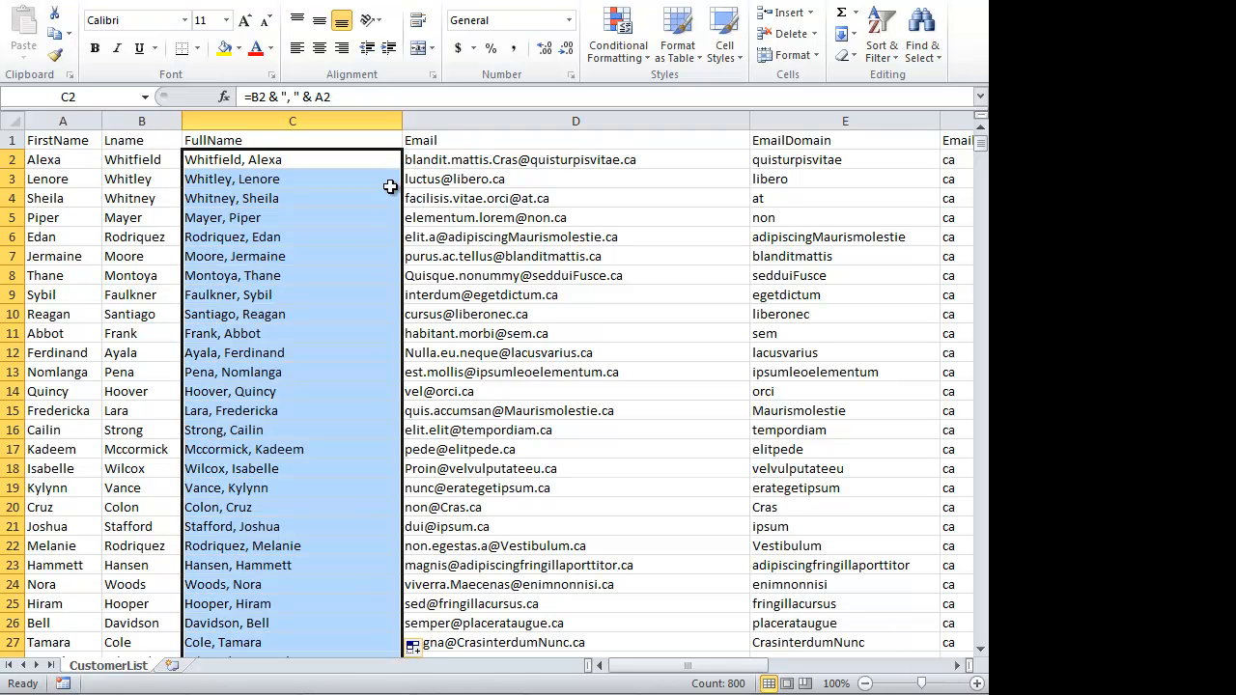
{"action": "left_click", "coordinate": [327, 307]}
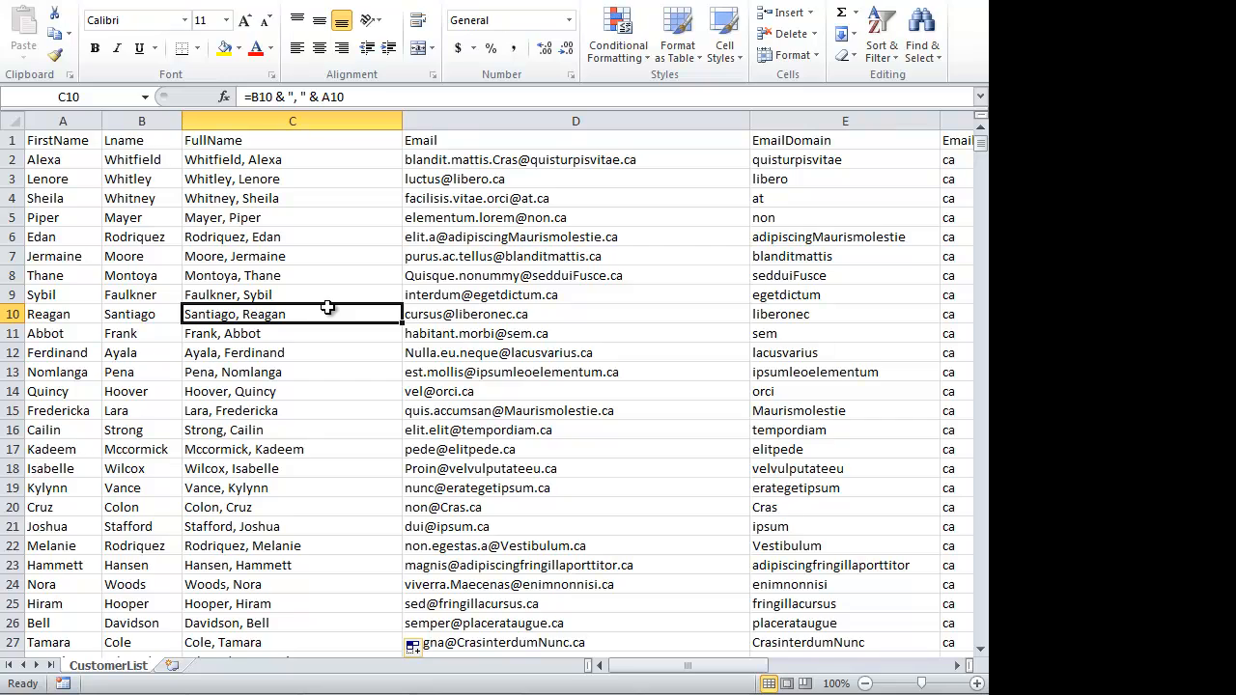
Step: Replace the formulas in the FullName column from C2 down with their values by copying and pasting values in place
{"action": "left_click", "coordinate": [305, 161]}
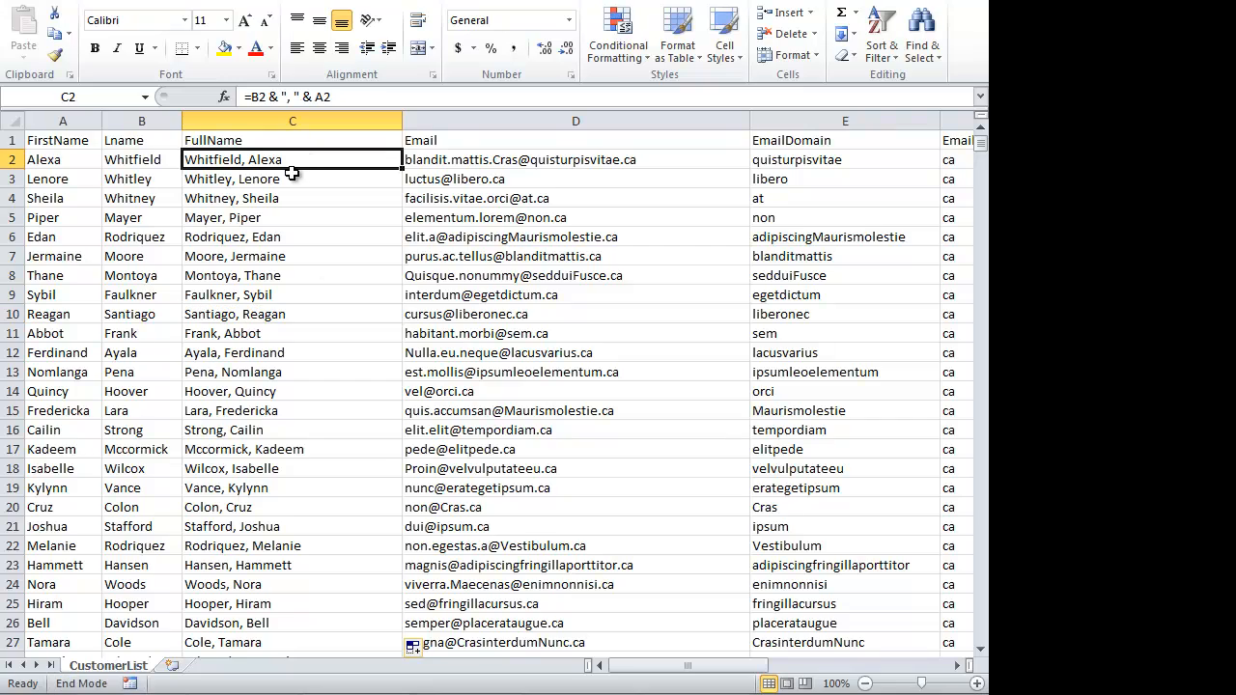
{"action": "key", "text": "ctrl+shift+Down"}
{"action": "right_click", "coordinate": [296, 181]}
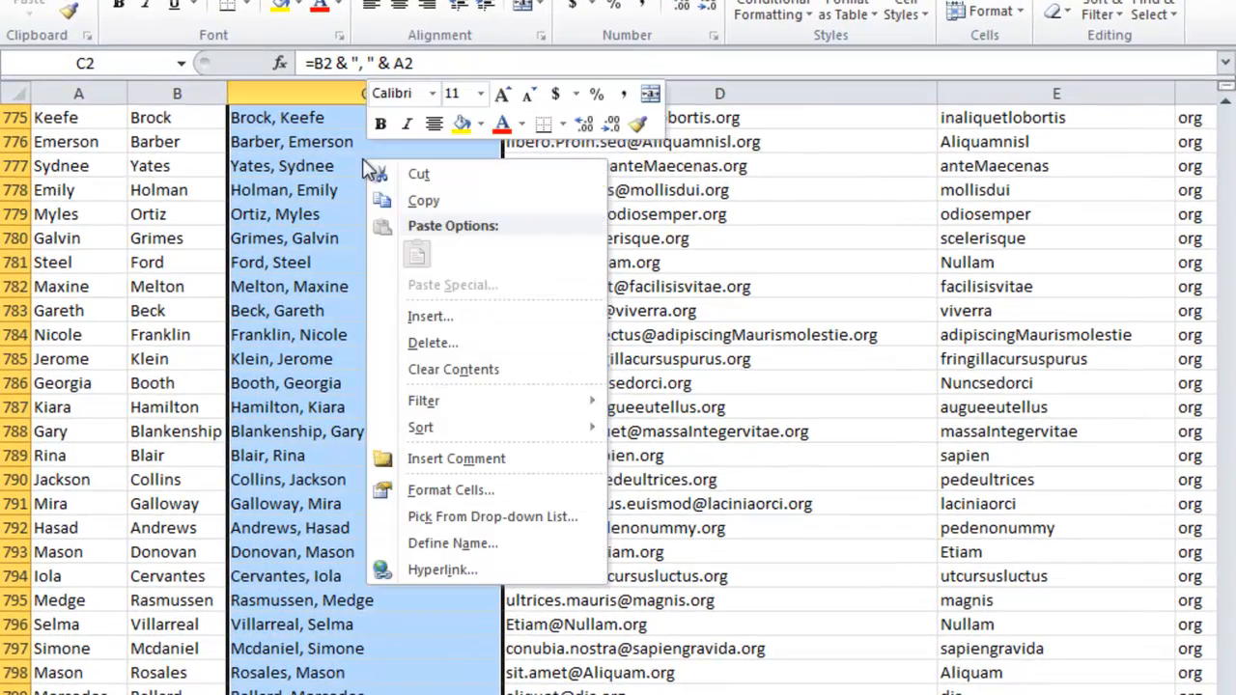
{"action": "left_click", "coordinate": [425, 199]}
{"action": "key", "text": "ctrl+BackSpace"}
{"action": "right_click", "coordinate": [348, 222]}
{"action": "left_click", "coordinate": [431, 315]}
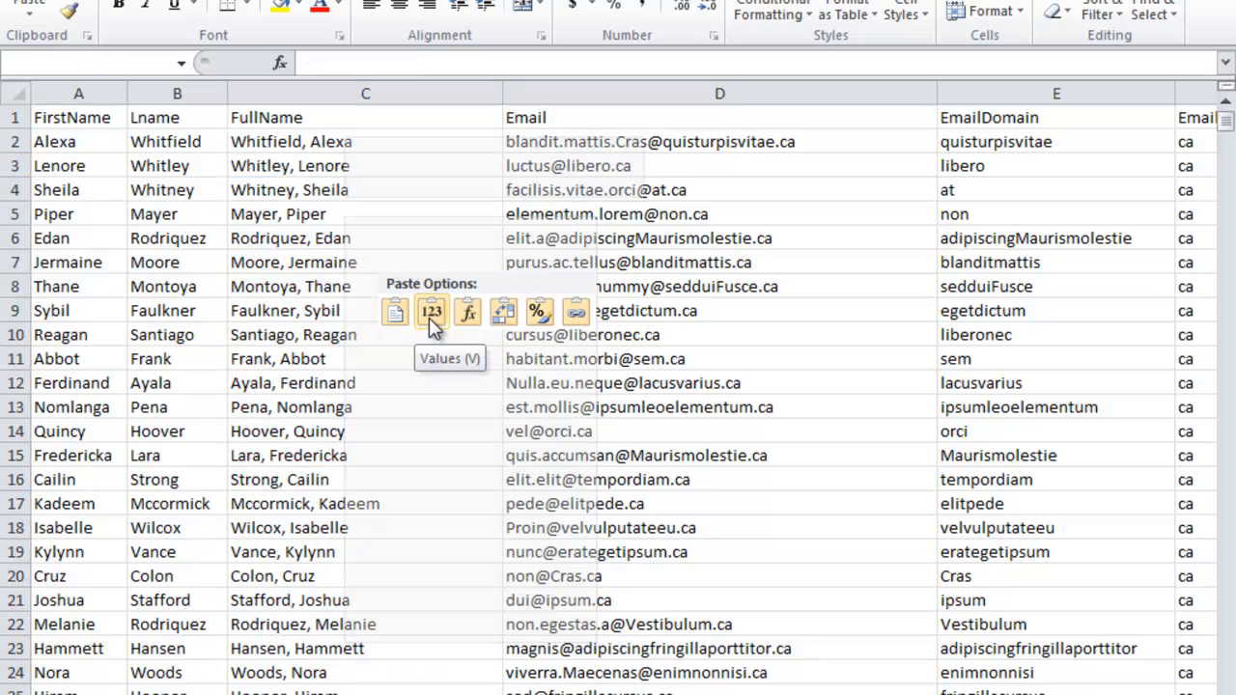
{"action": "left_click", "coordinate": [364, 263]}
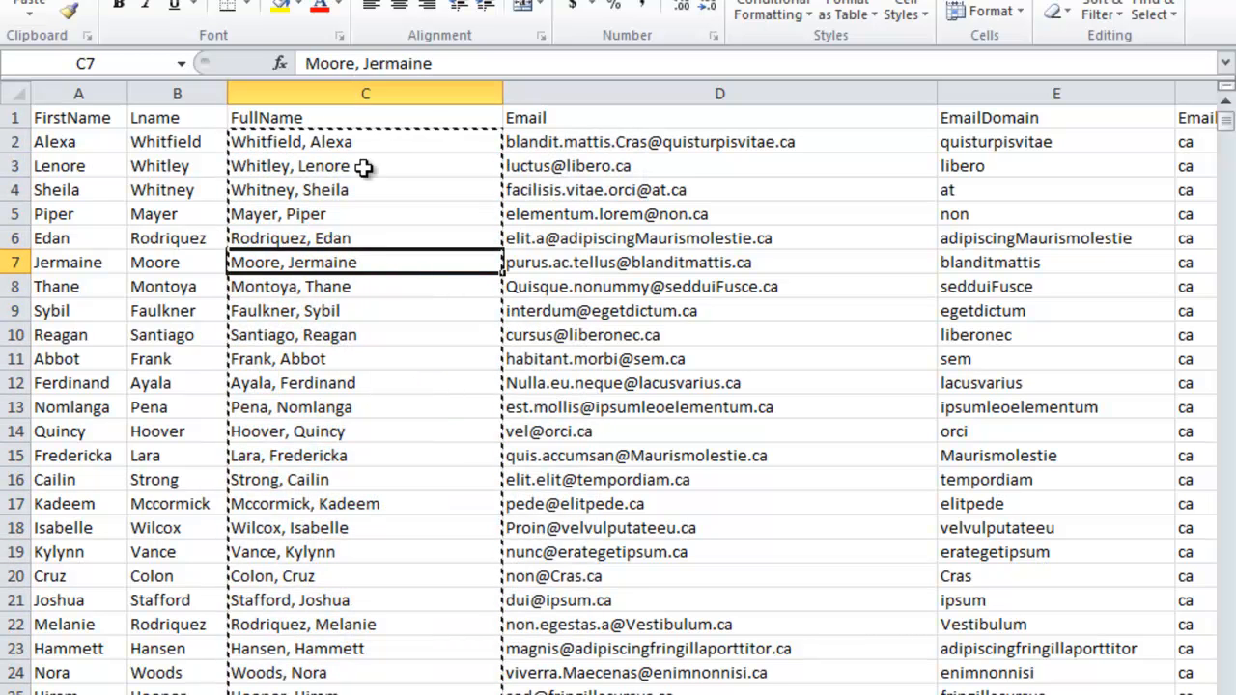
{"action": "left_click", "coordinate": [357, 143]}
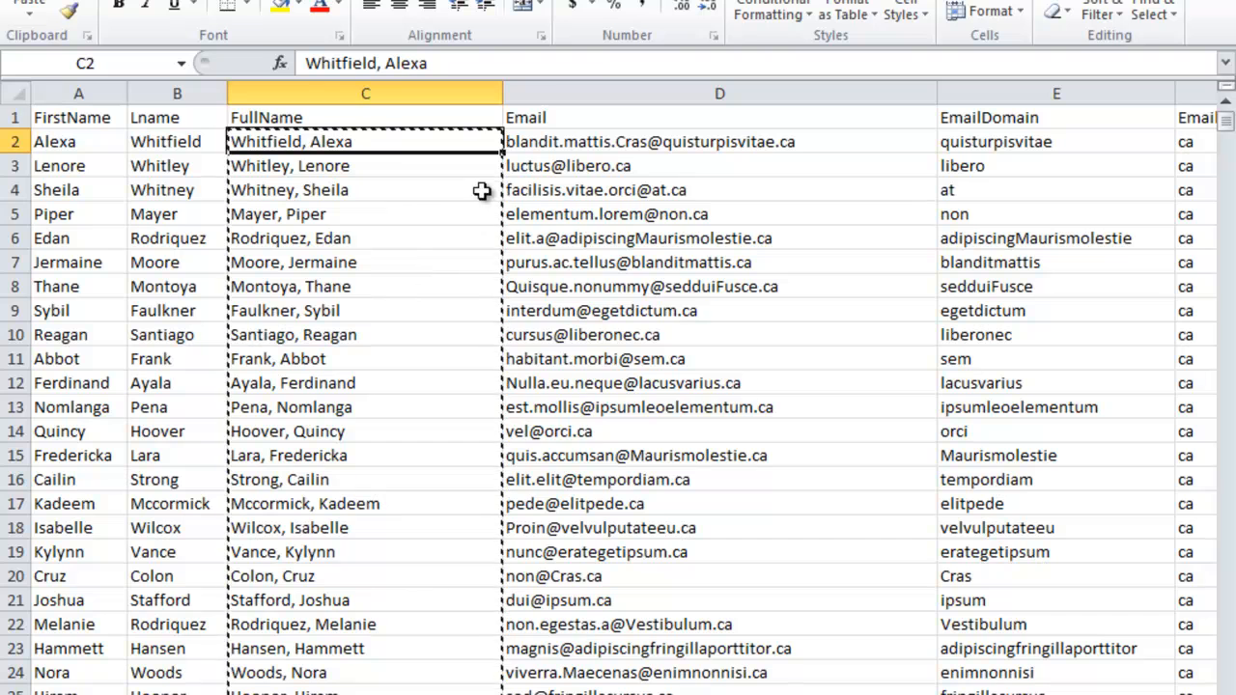
Step: Insert an empty column D before the Email column and enter the header FullName2 in D1
{"action": "right_click", "coordinate": [563, 97]}
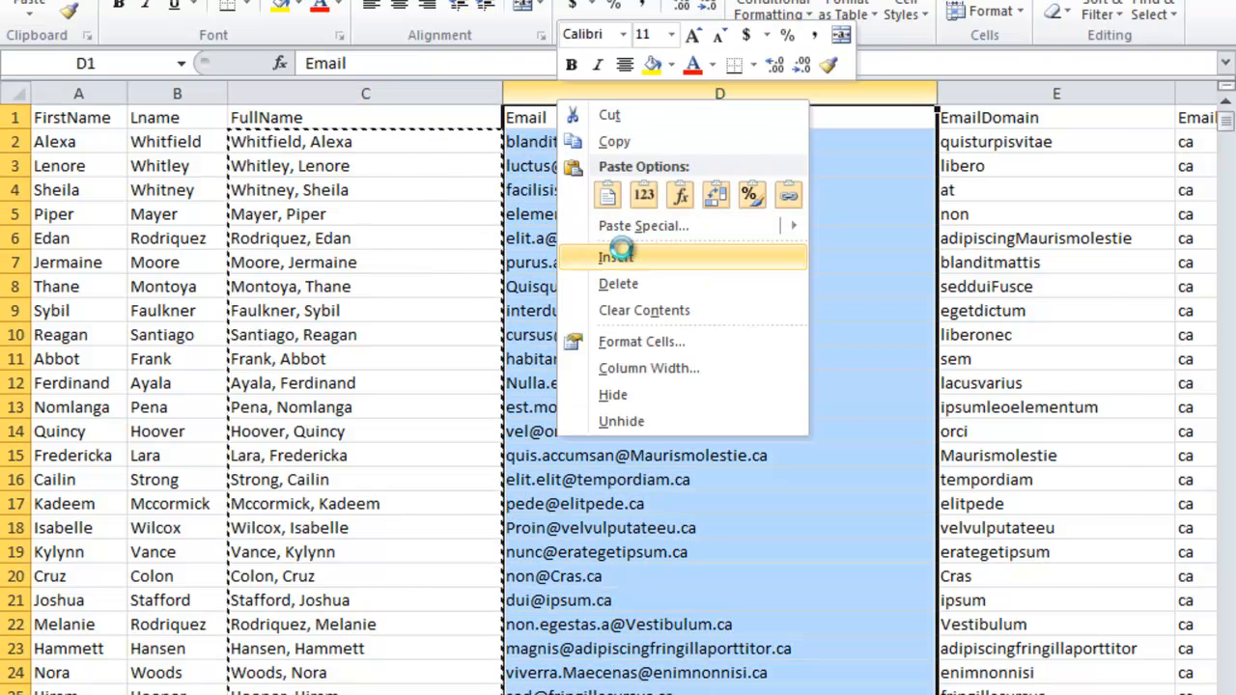
{"action": "left_click", "coordinate": [618, 255]}
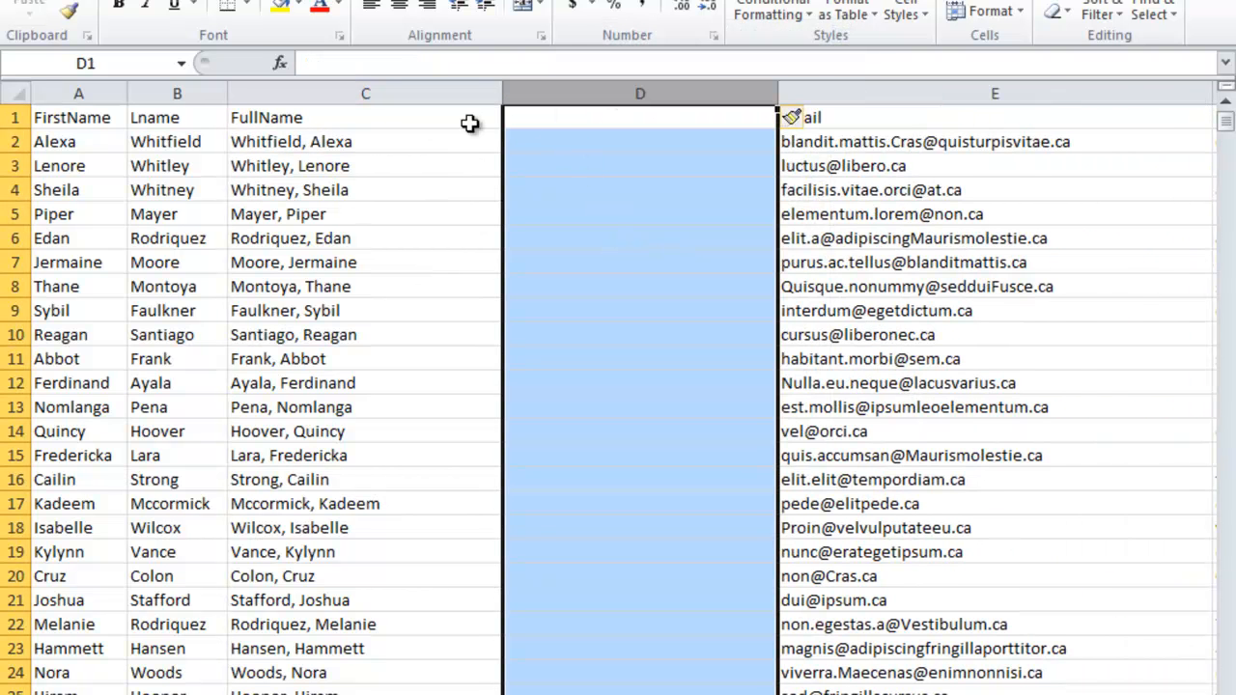
{"action": "left_click", "coordinate": [574, 117]}
{"action": "type", "text": "Ful"}
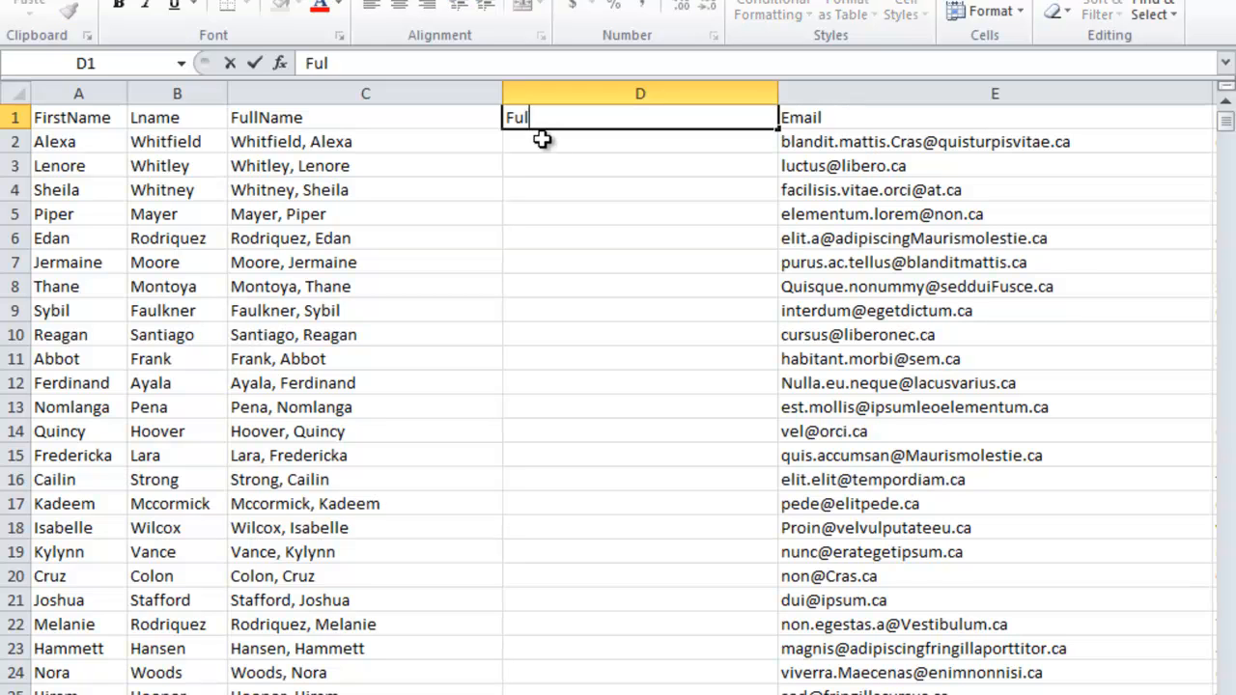
{"action": "type", "text": "lName2"}
{"action": "key", "text": "Return"}
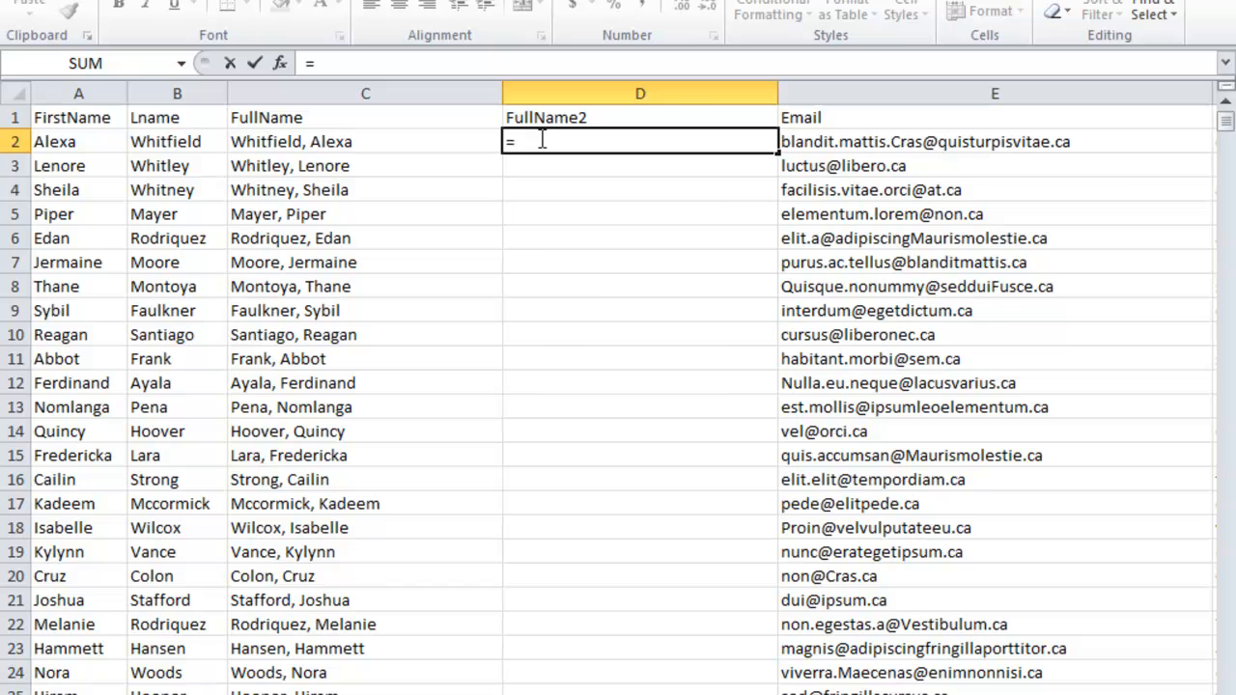
Step: Build the full name in D2 with =CONCATENATE(B2, ", ",A2) and fill it down the customer list
{"action": "type", "text": "con"}
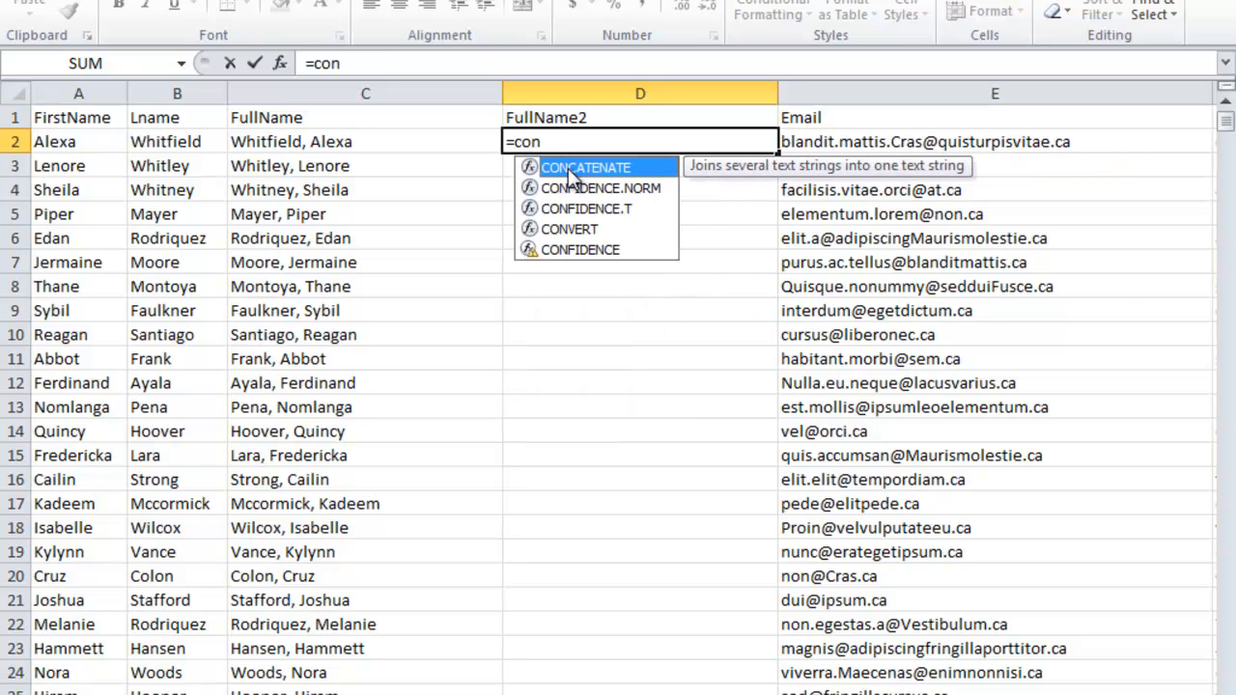
{"action": "double_click", "coordinate": [572, 177]}
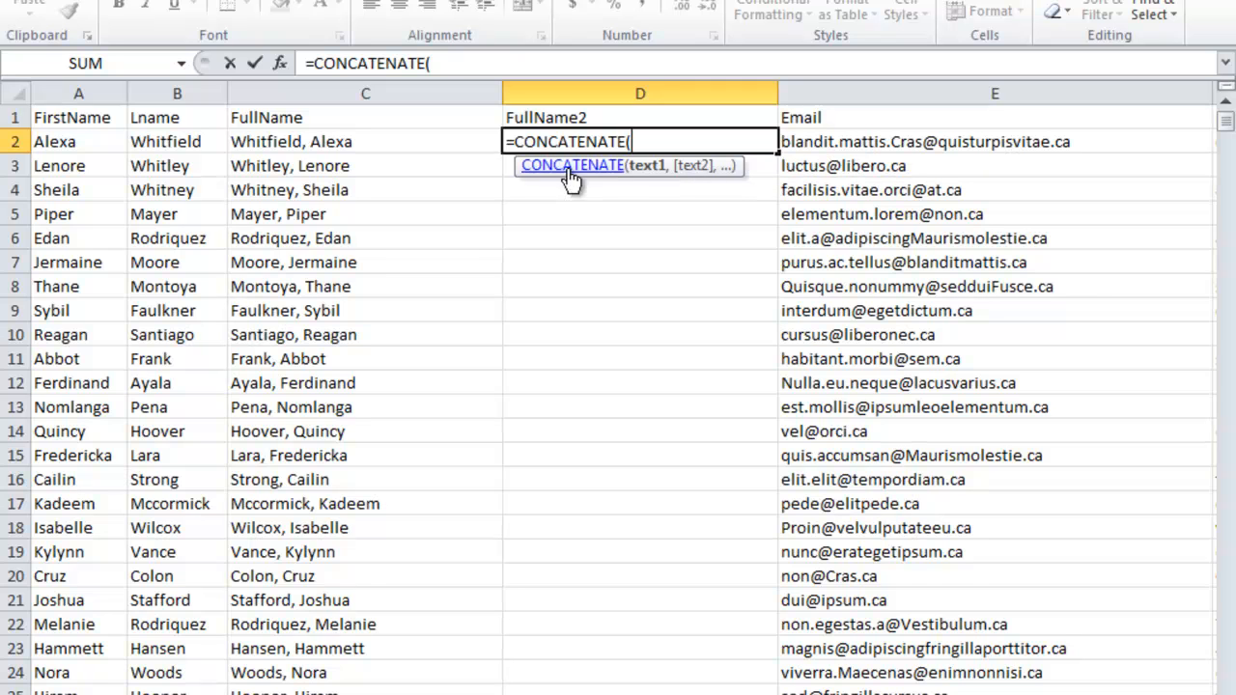
{"action": "left_click", "coordinate": [176, 142]}
{"action": "type", "text": ","}
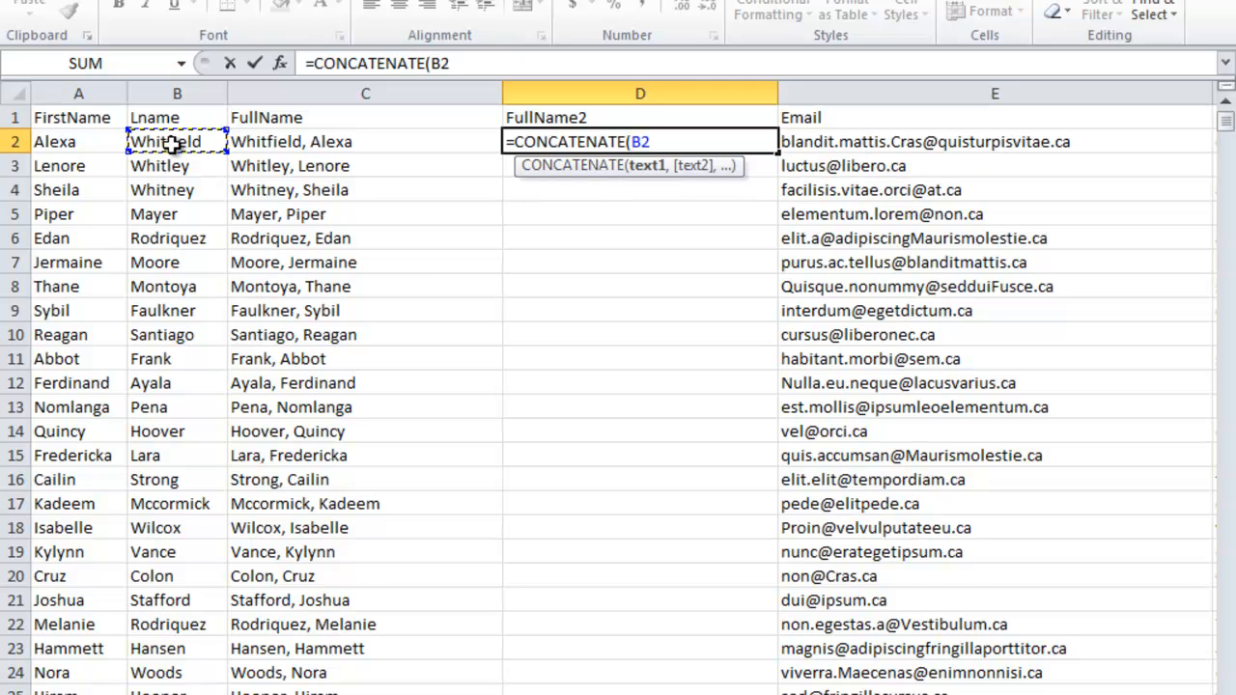
{"action": "type", "text": " \""}
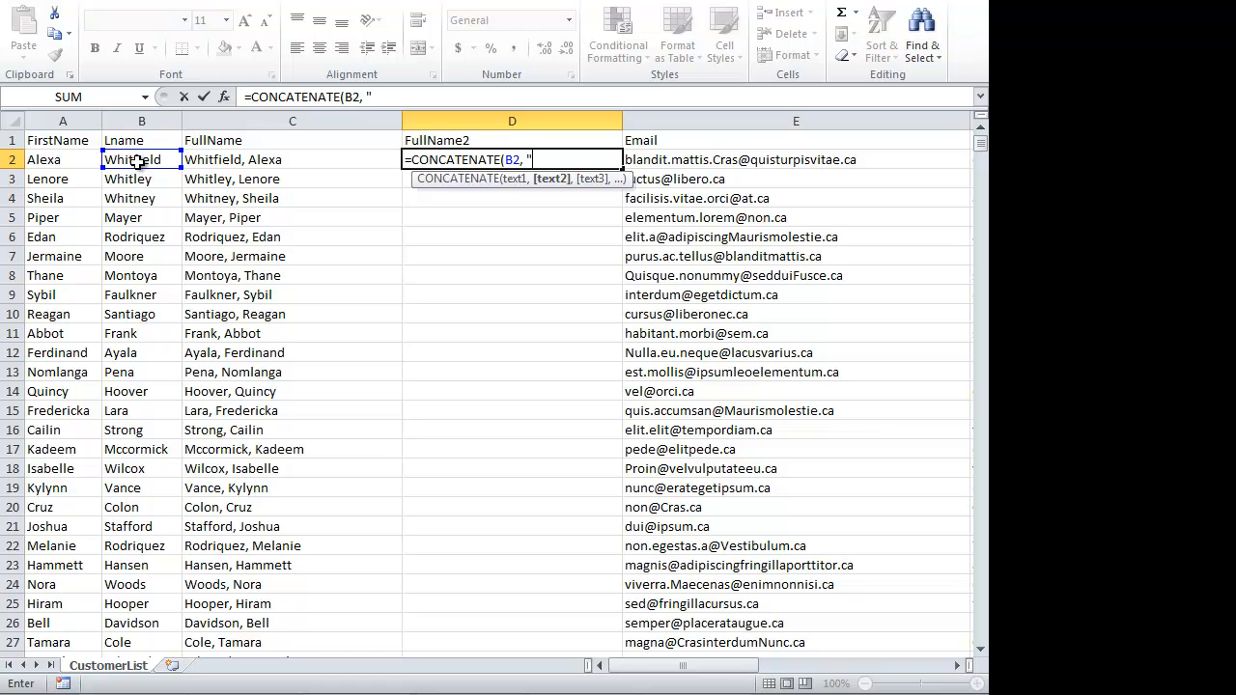
{"action": "type", "text": ", \","}
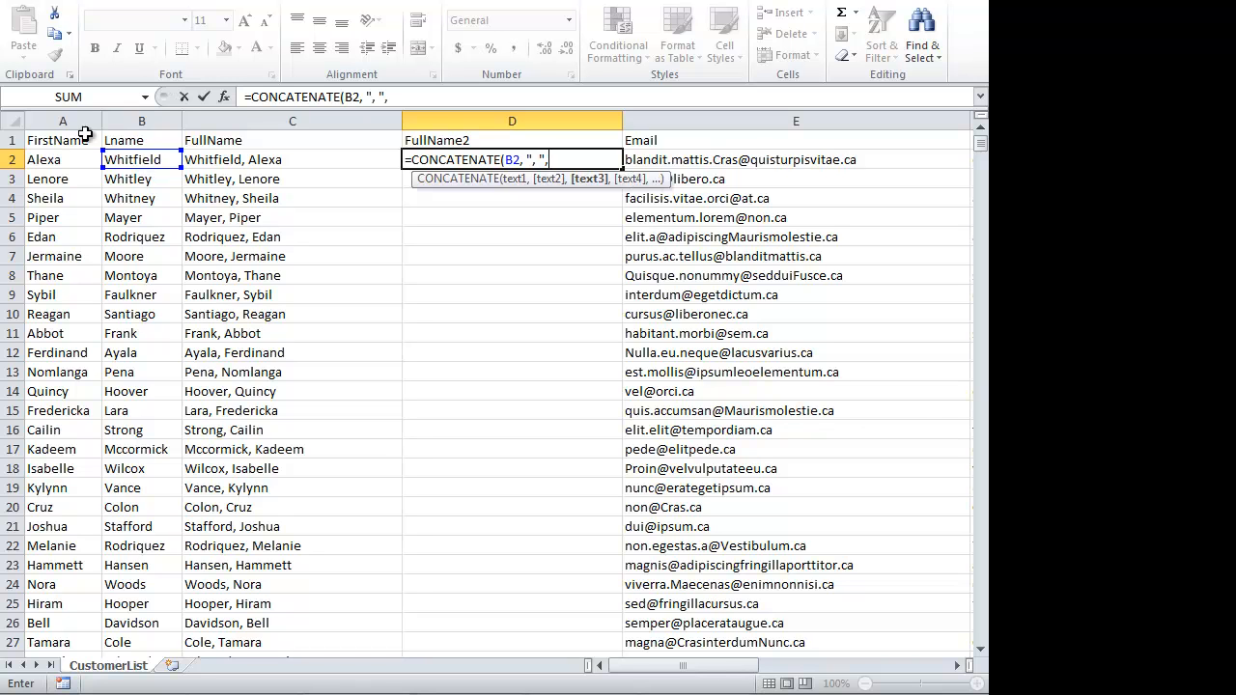
{"action": "left_click", "coordinate": [64, 159]}
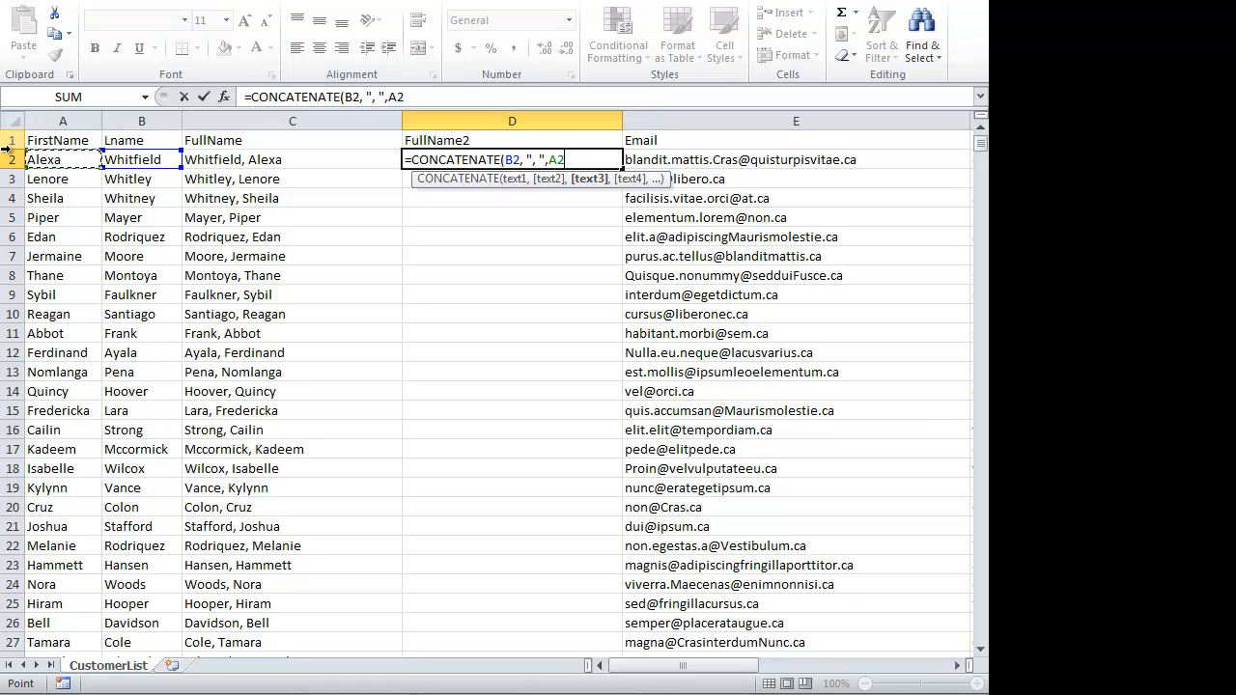
{"action": "type", "text": ")"}
{"action": "key", "text": "Return"}
{"action": "key", "text": "Up"}
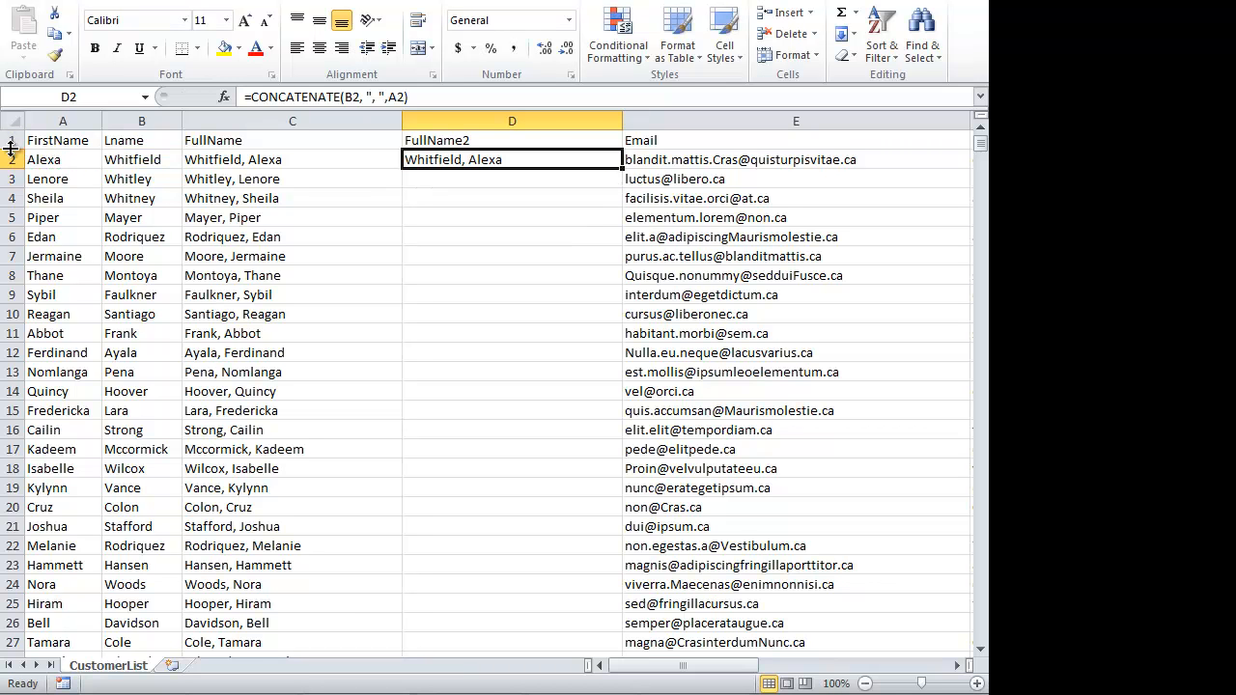
{"action": "double_click", "coordinate": [621, 169]}
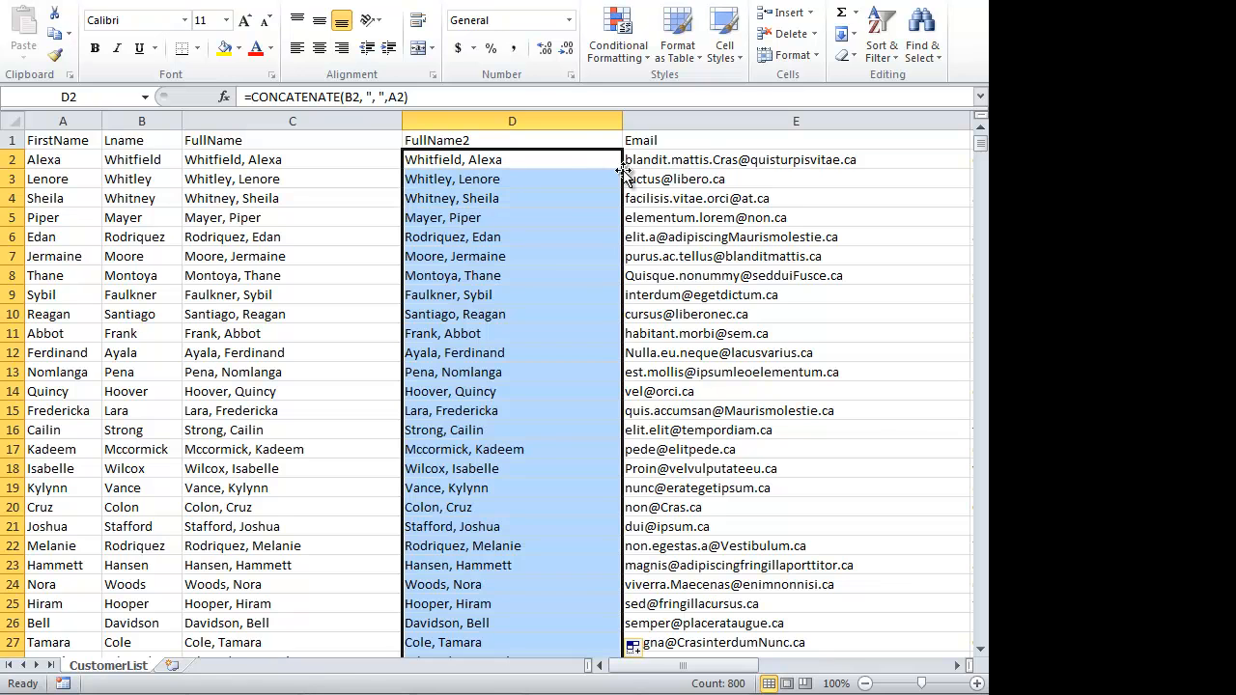
Step: Convert the filled CONCATENATE formulas in the FullName2 column to static values by copying and pasting values in place
{"action": "right_click", "coordinate": [552, 203]}
{"action": "left_click", "coordinate": [564, 236]}
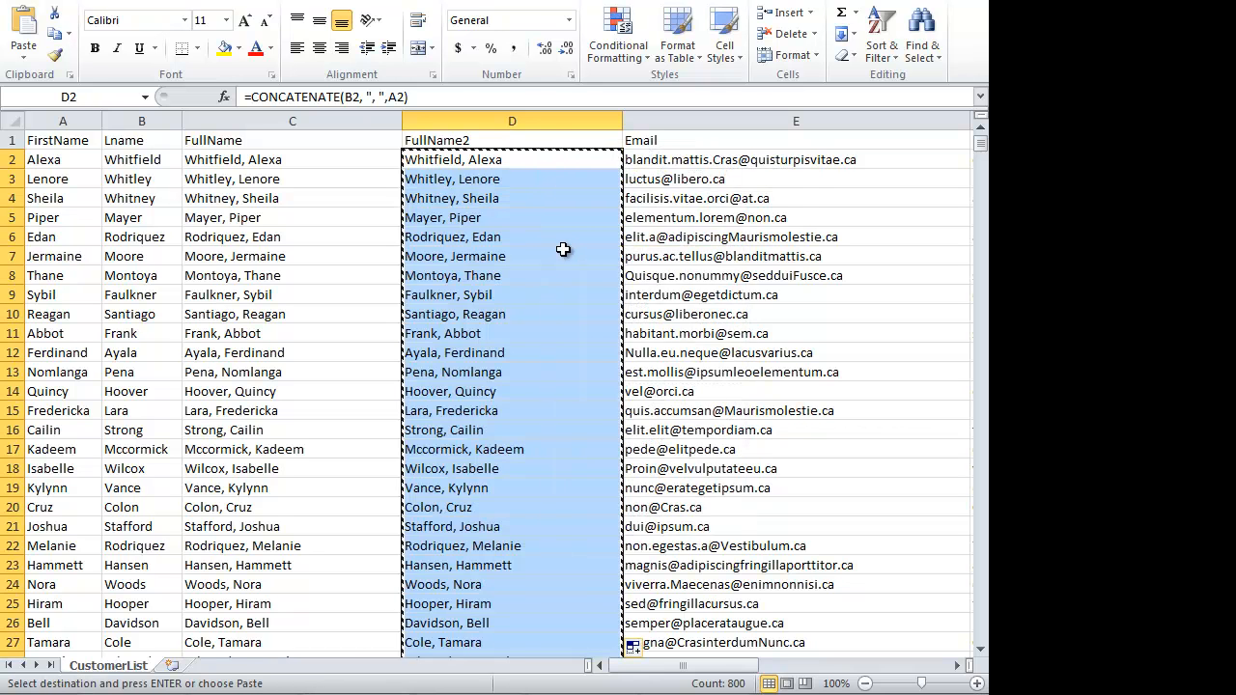
{"action": "right_click", "coordinate": [562, 249]}
{"action": "left_click", "coordinate": [698, 323]}
{"action": "left_click", "coordinate": [557, 299]}
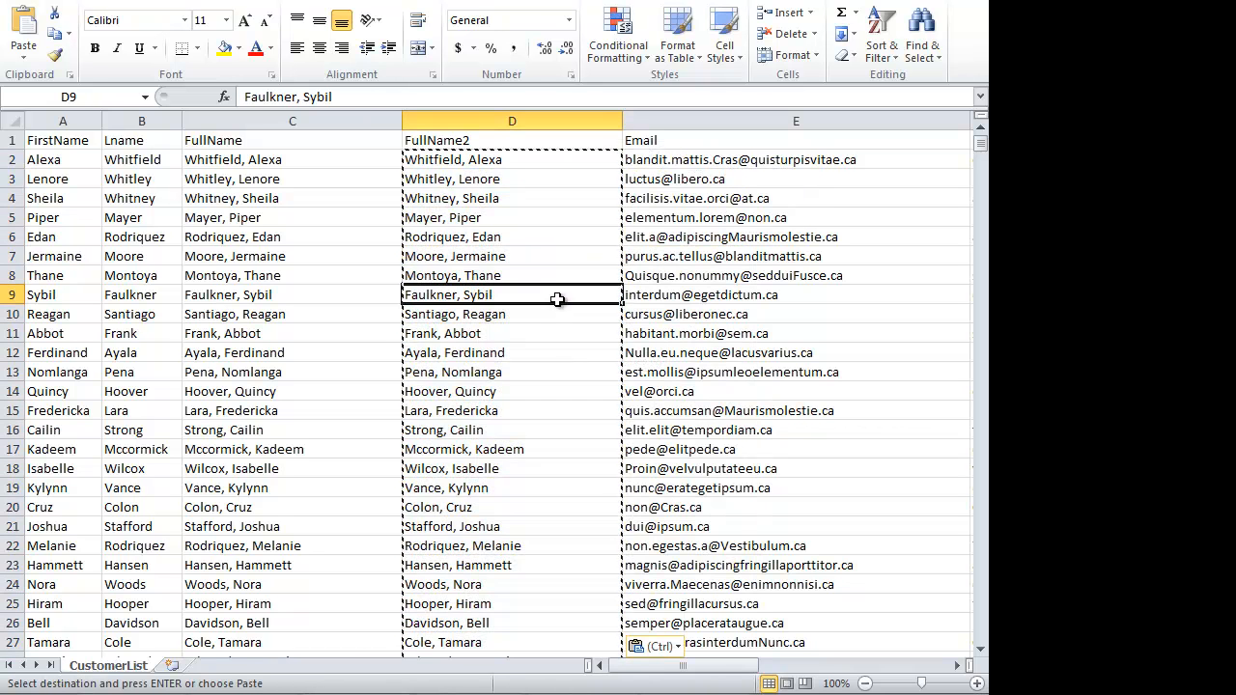
{"action": "left_click", "coordinate": [529, 219]}
Step: Compare the contents of C2 and D2 in the FullName and FullName2 columns
{"action": "left_click", "coordinate": [308, 162]}
{"action": "key", "text": "Right"}
{"action": "key", "text": "Left"}
{"action": "key", "text": "Right"}
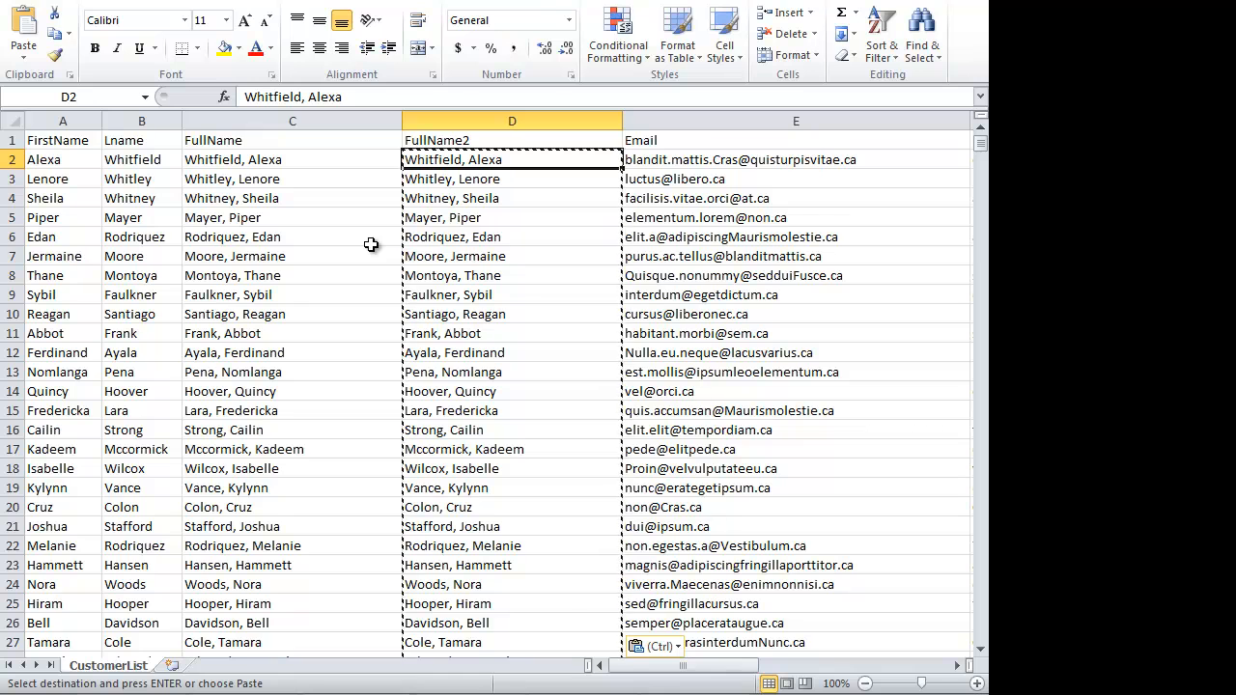
{"action": "key", "text": "Left"}
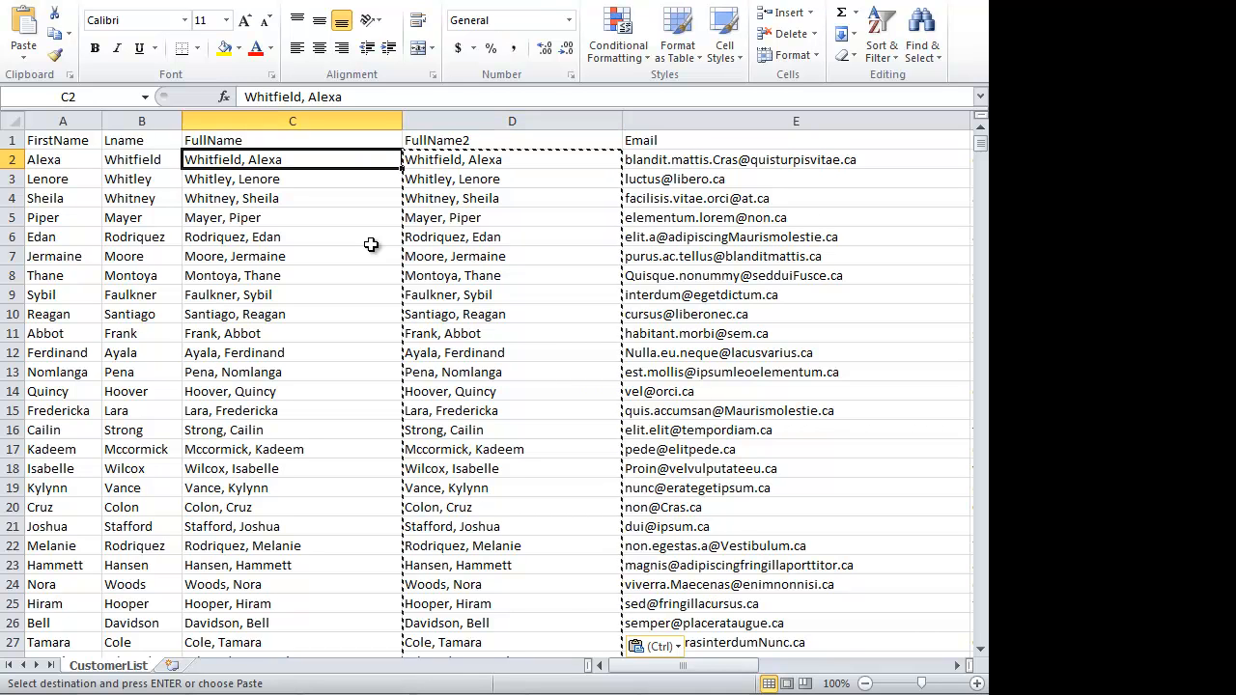
{"action": "key", "text": "Right"}
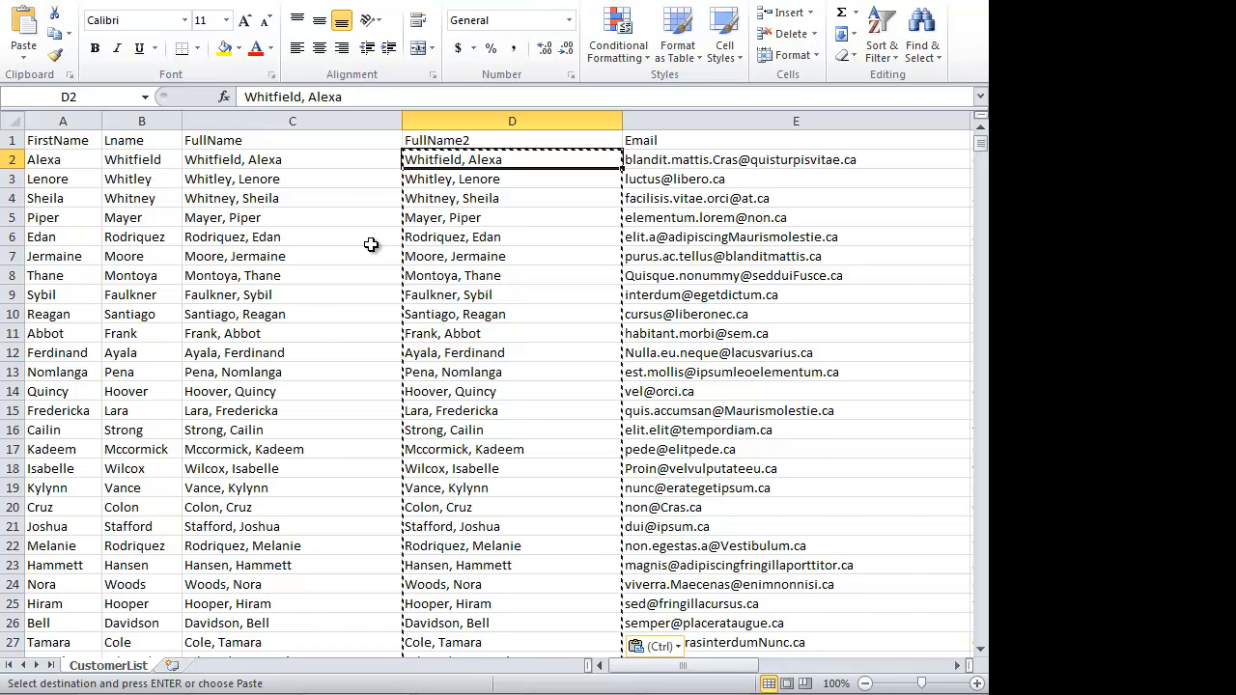
Step: Enter the sample numbers 1 in Q2 and 2 in R2, in the empty area beyond the Year column
{"action": "key", "text": "ctrl+Right"}
{"action": "key", "text": "Right"}
{"action": "key", "text": "Right"}
{"action": "key", "text": "Right"}
{"action": "key", "text": "Right"}
{"action": "key", "text": "Right"}
{"action": "key", "text": "Left"}
{"action": "key", "text": "Left"}
{"action": "key", "text": "Left"}
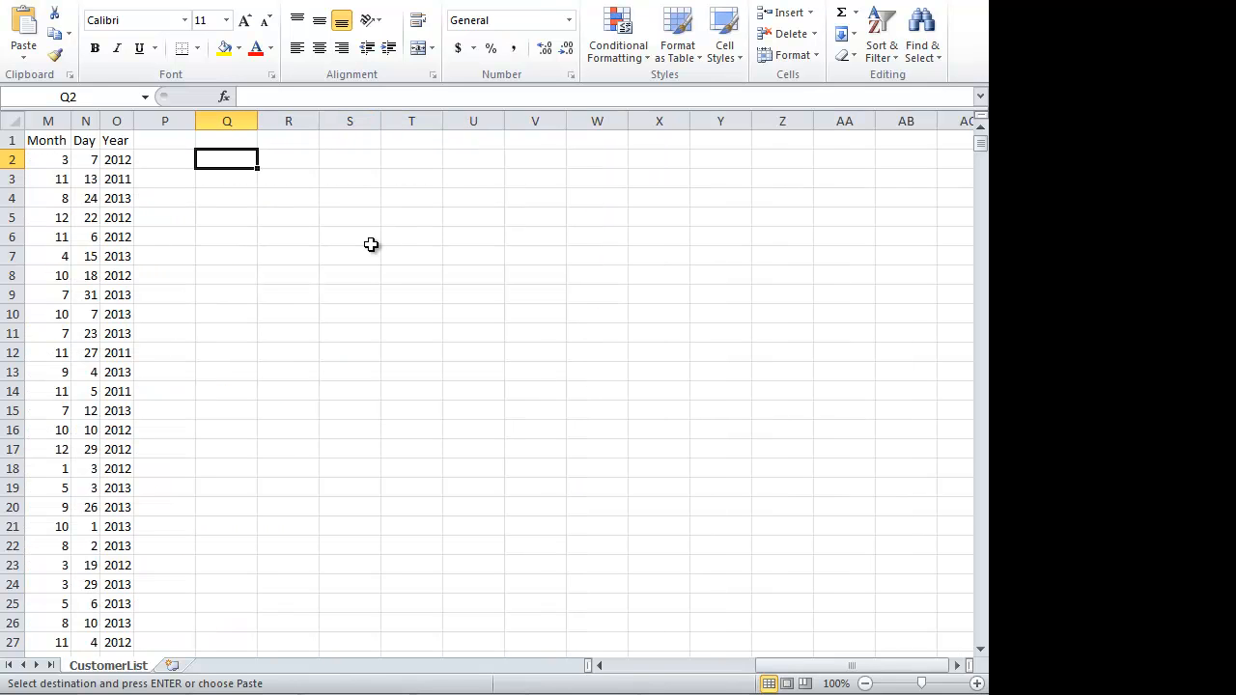
{"action": "type", "text": "1"}
{"action": "key", "text": "Right"}
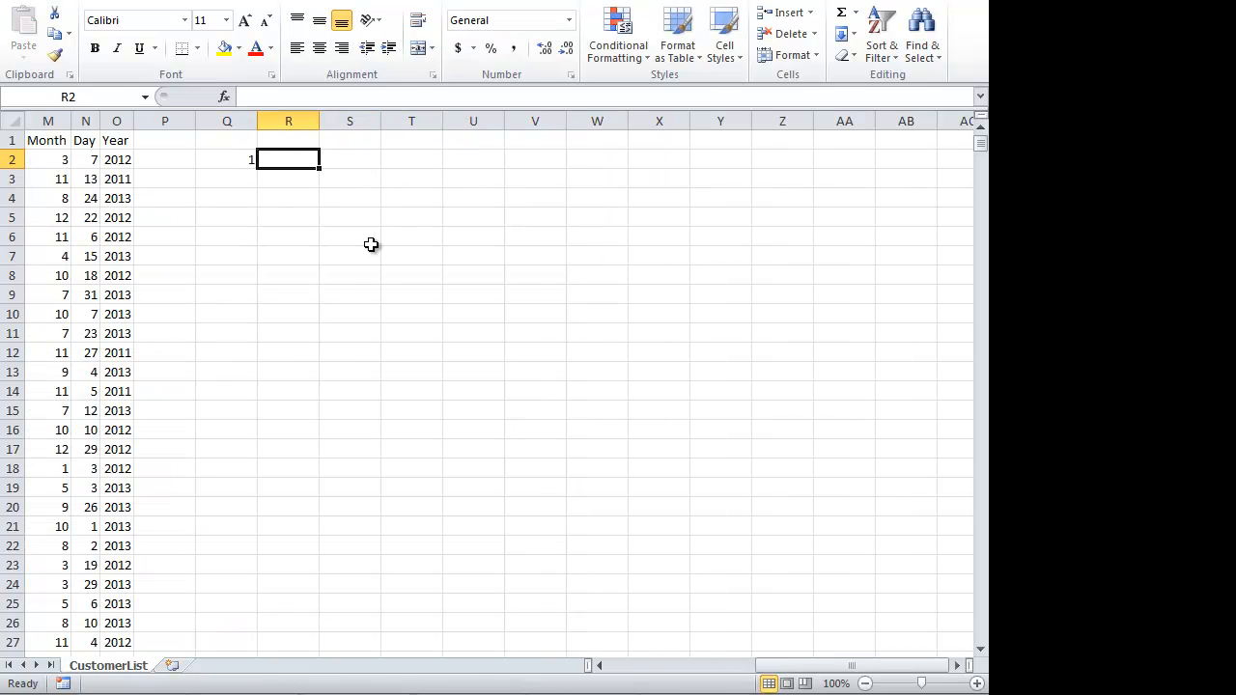
{"action": "type", "text": "2"}
{"action": "key", "text": "Right"}
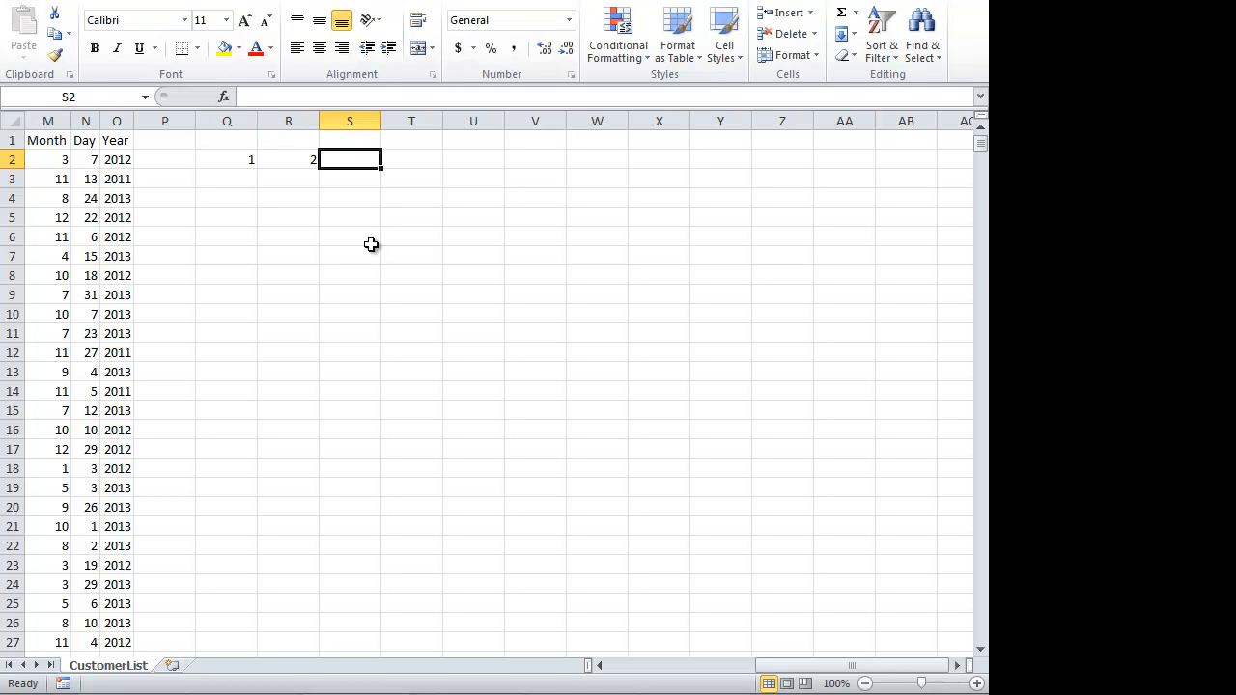
Step: Join the two sample numbers in S2 with the formula =Q2&R2
{"action": "type", "text": "="}
{"action": "key", "text": "Left"}
{"action": "key", "text": "Left"}
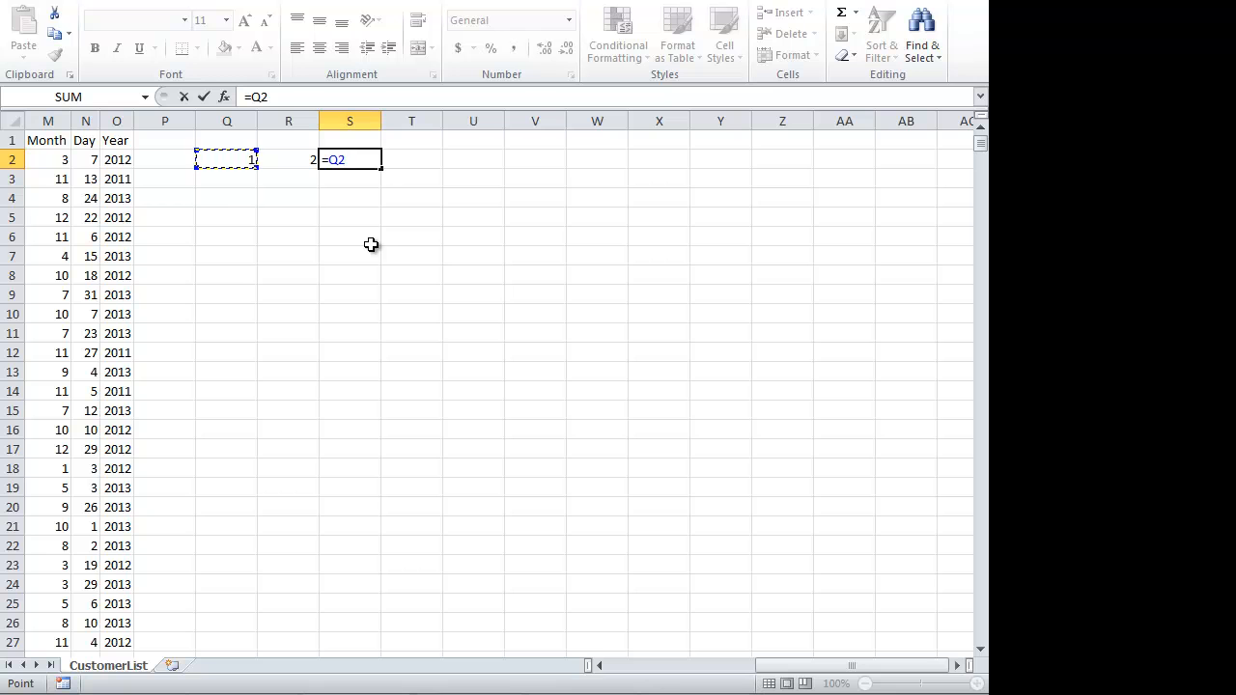
{"action": "type", "text": "&"}
{"action": "key", "text": "Left"}
{"action": "key", "text": "Return"}
{"action": "key", "text": "Up"}
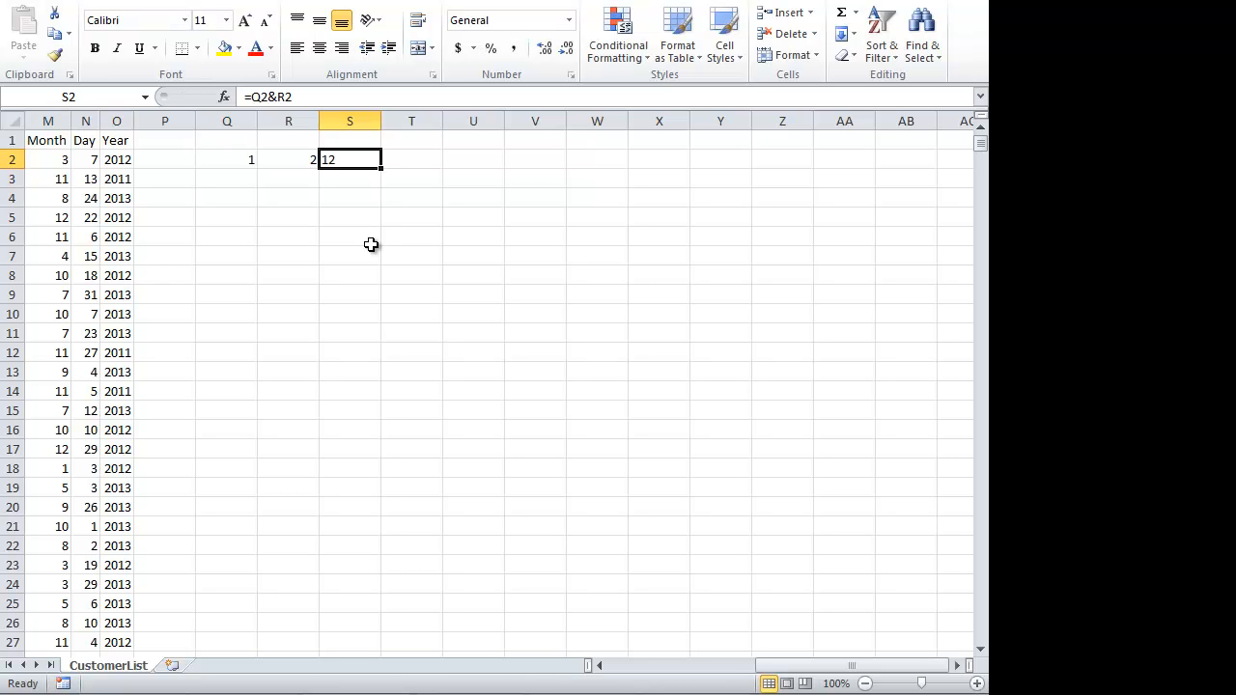
Step: Enter 3 in Q3 and 4 in R3, and fill the joining formula from S2 down to S3
{"action": "key", "text": "Down"}
{"action": "key", "text": "Left"}
{"action": "key", "text": "Left"}
{"action": "type", "text": "3"}
{"action": "key", "text": "Tab"}
{"action": "type", "text": "4"}
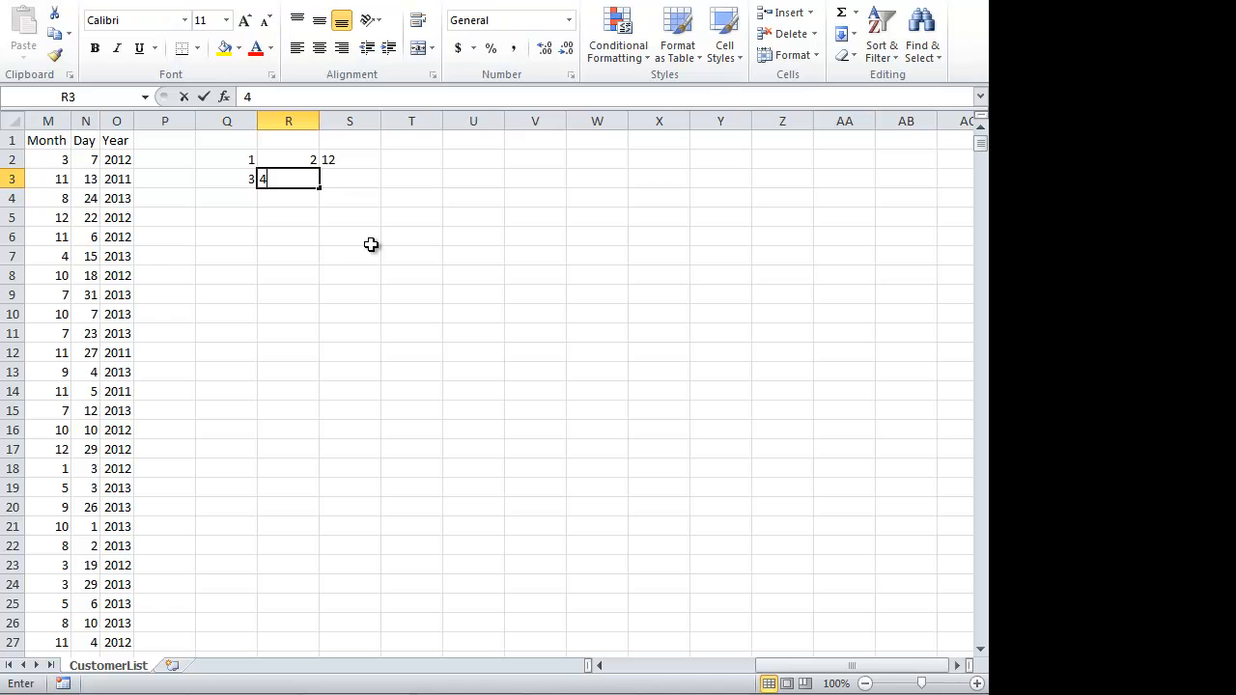
{"action": "key", "text": "Tab"}
{"action": "left_click", "coordinate": [343, 159]}
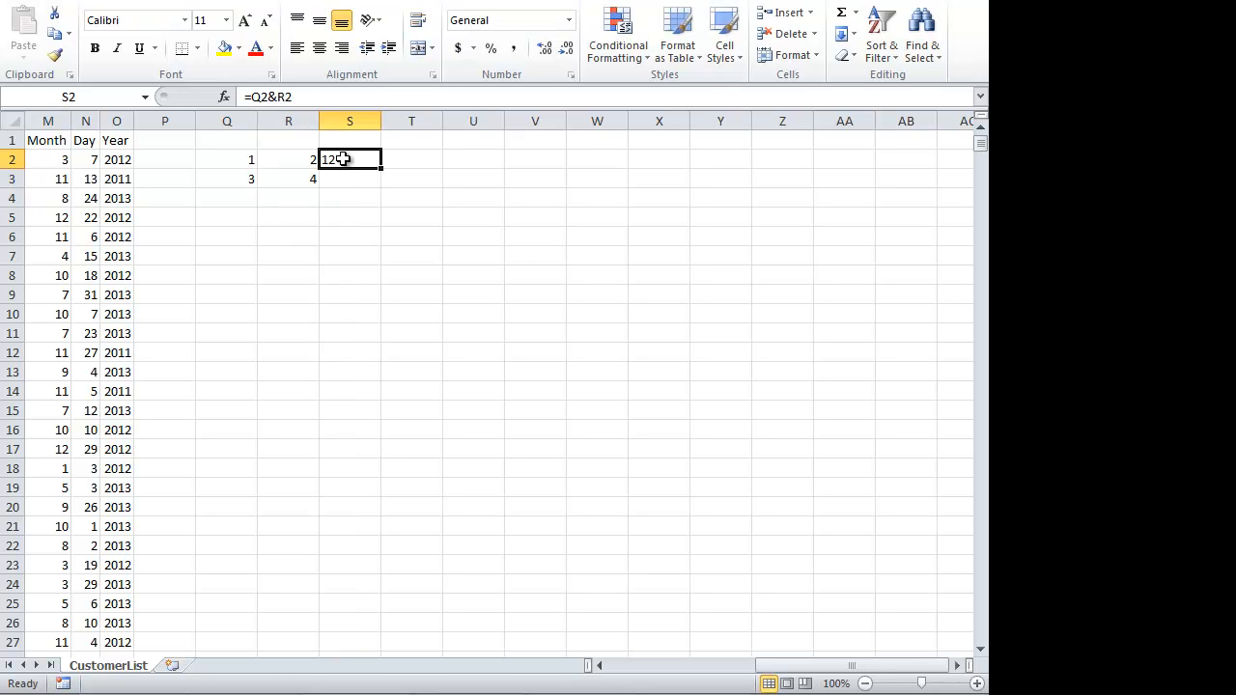
{"action": "left_click_drag", "start_coordinate": [382, 169], "coordinate": [381, 188]}
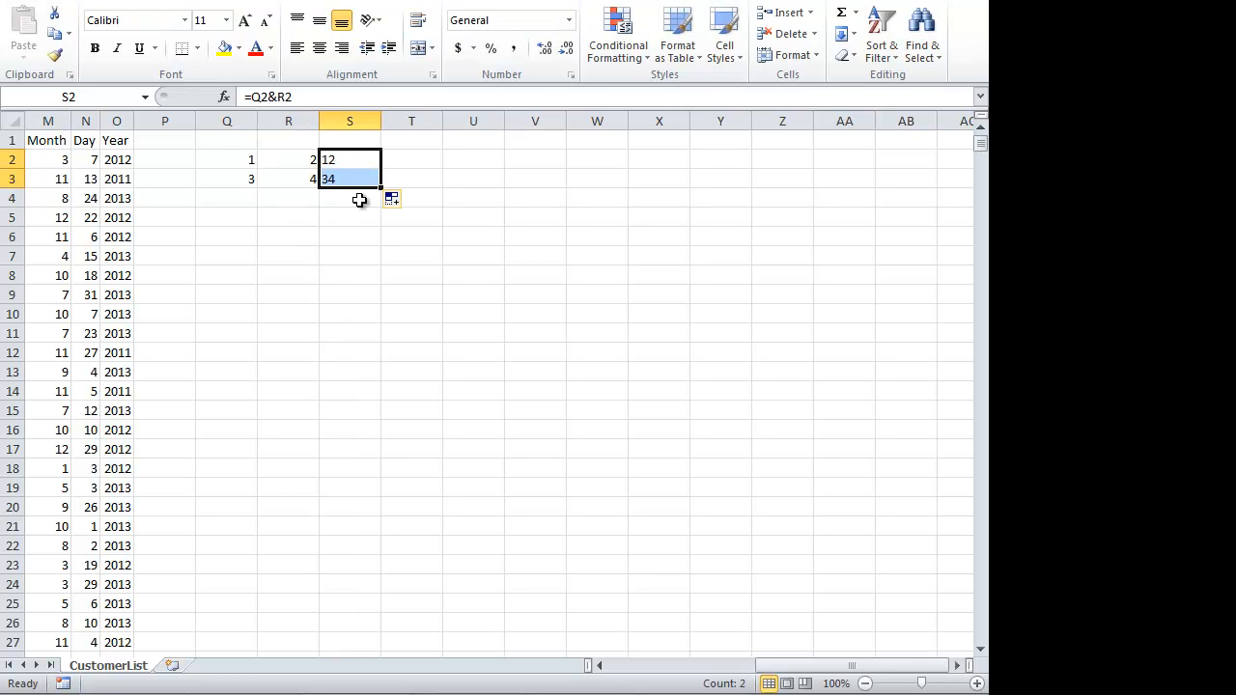
Step: Total the two joined results in S4 with =SUM(S2:S3)
{"action": "left_click", "coordinate": [358, 199]}
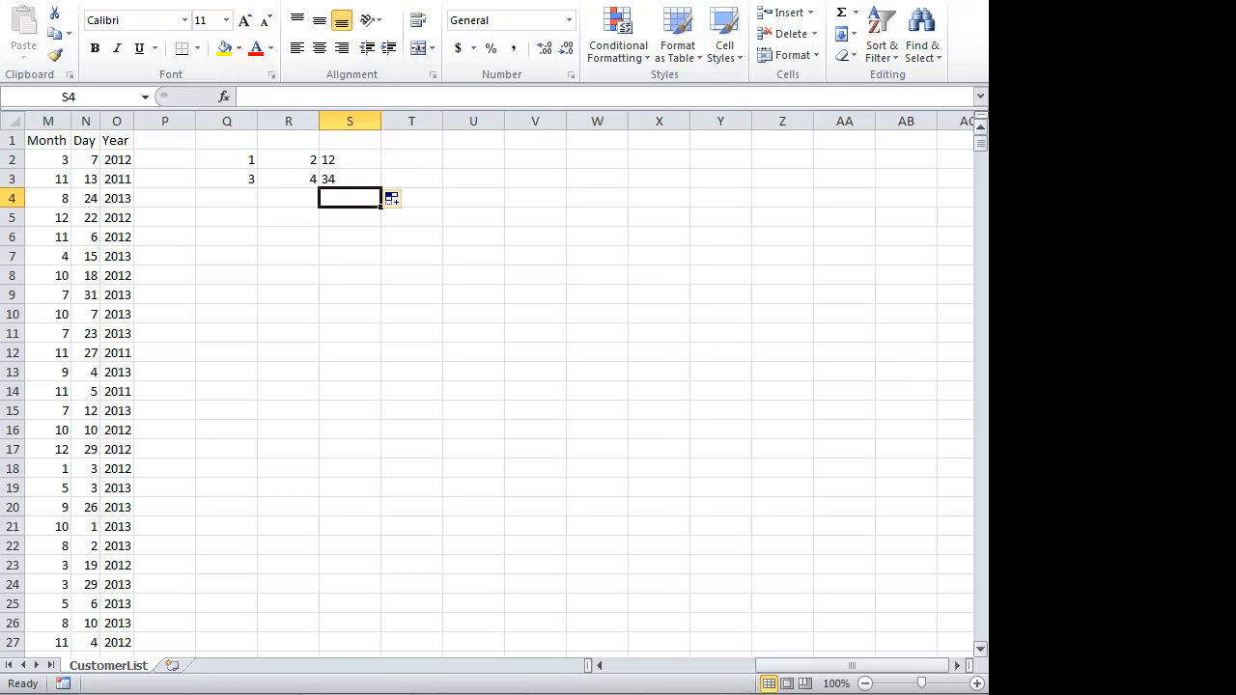
{"action": "type", "text": "=sum("}
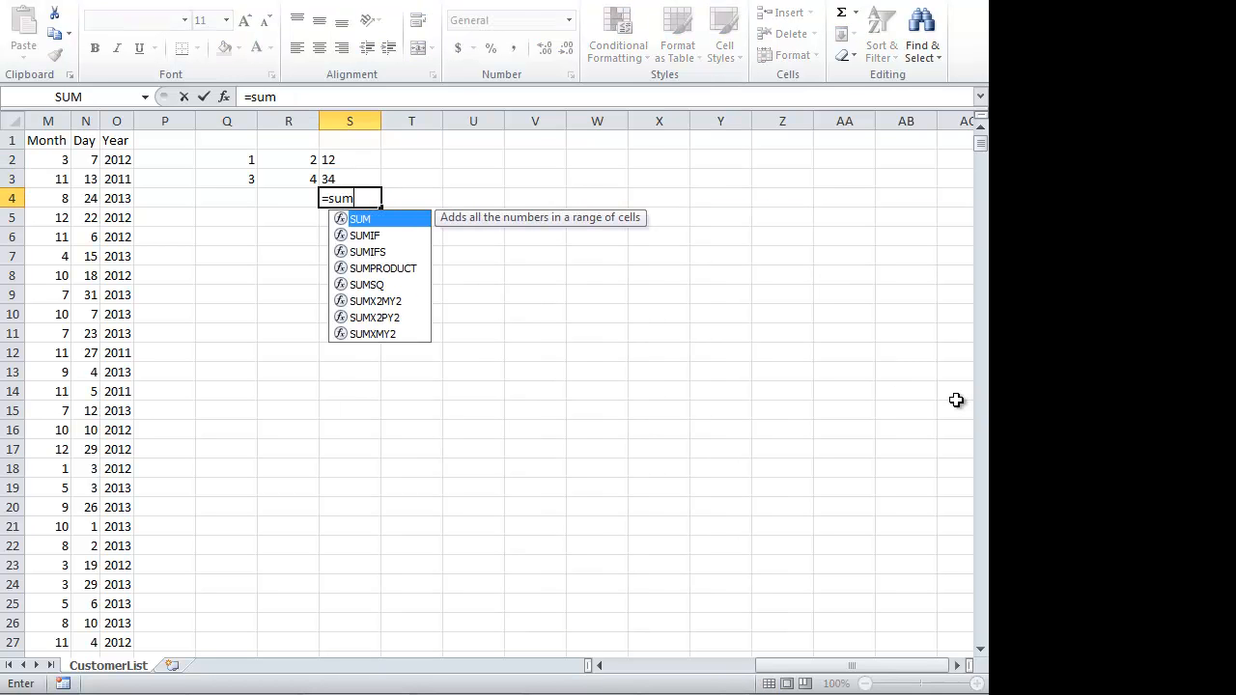
{"action": "key", "text": "Up"}
{"action": "key", "text": "shift+Up"}
{"action": "type", "text": ")"}
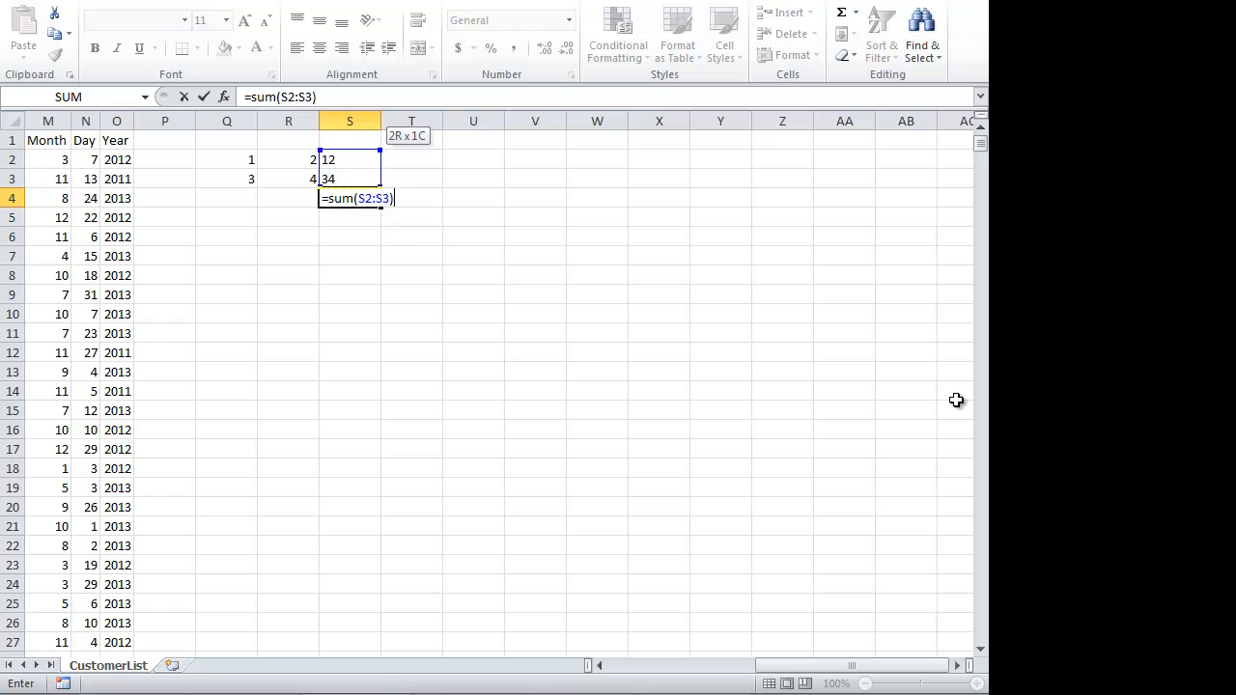
{"action": "key", "text": "Return"}
{"action": "key", "text": "Up"}
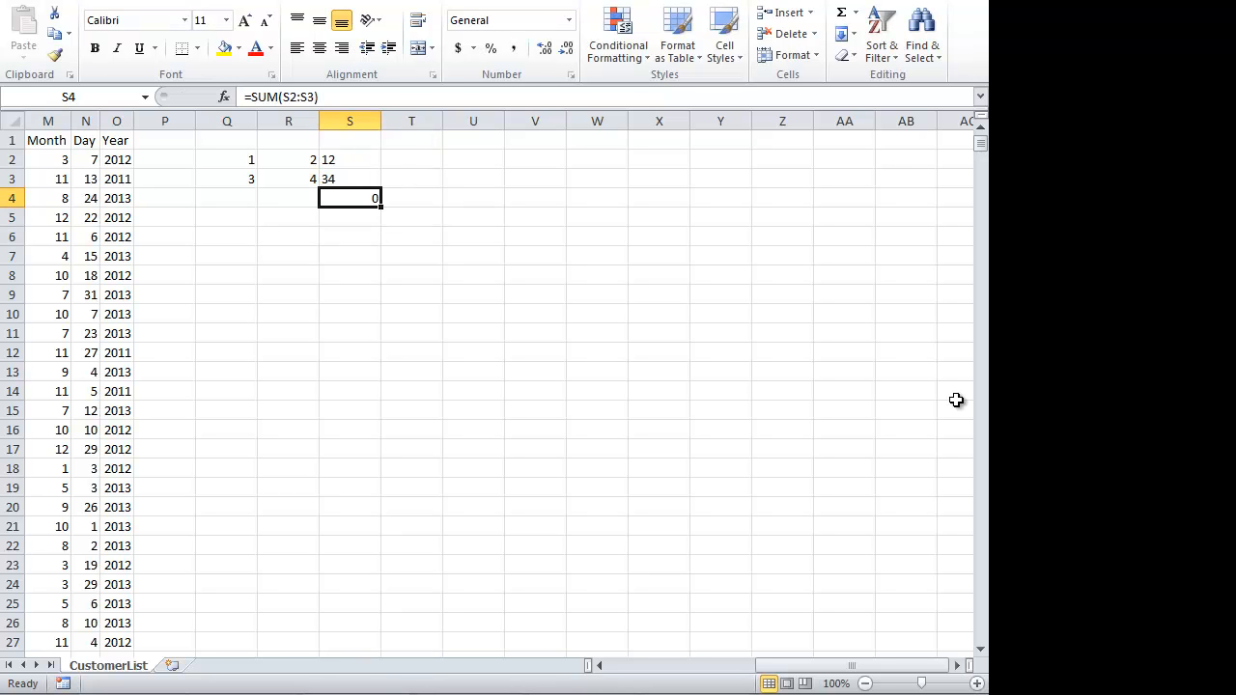
Step: Replace the formulas in S2:S3 with static values by copying and pasting values in place
{"action": "key", "text": "Up"}
{"action": "key", "text": "Up"}
{"action": "key", "text": "shift+Down"}
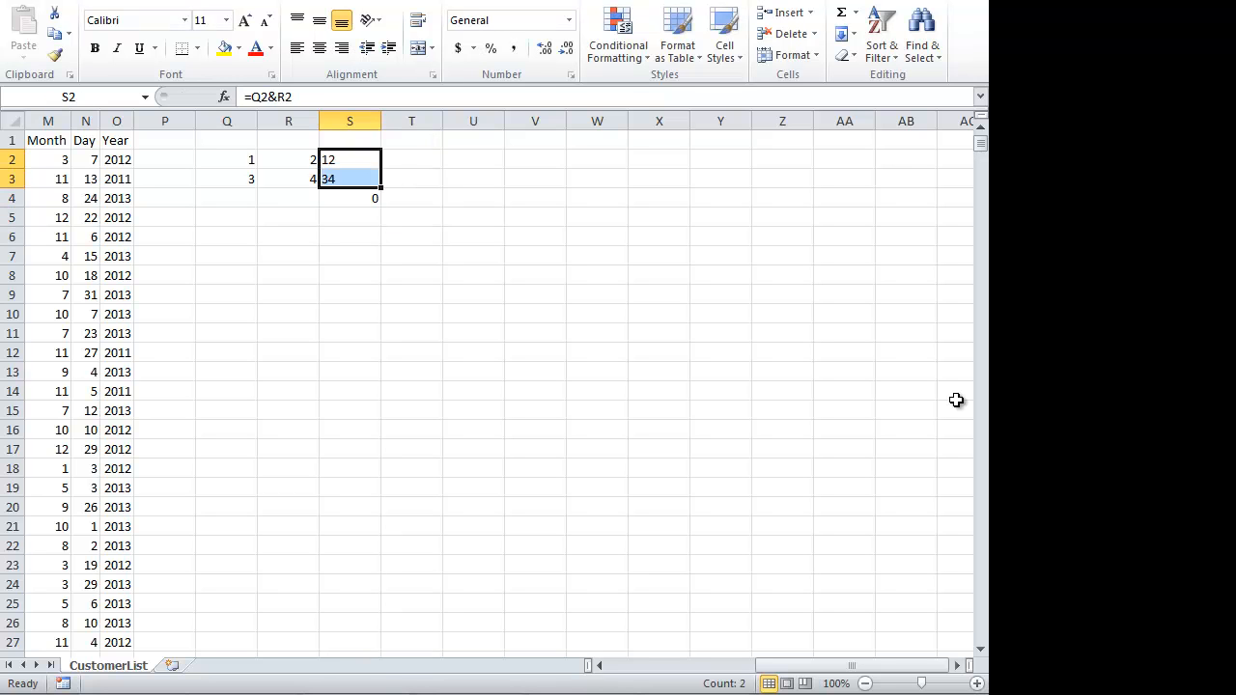
{"action": "key", "text": "ctrl+c"}
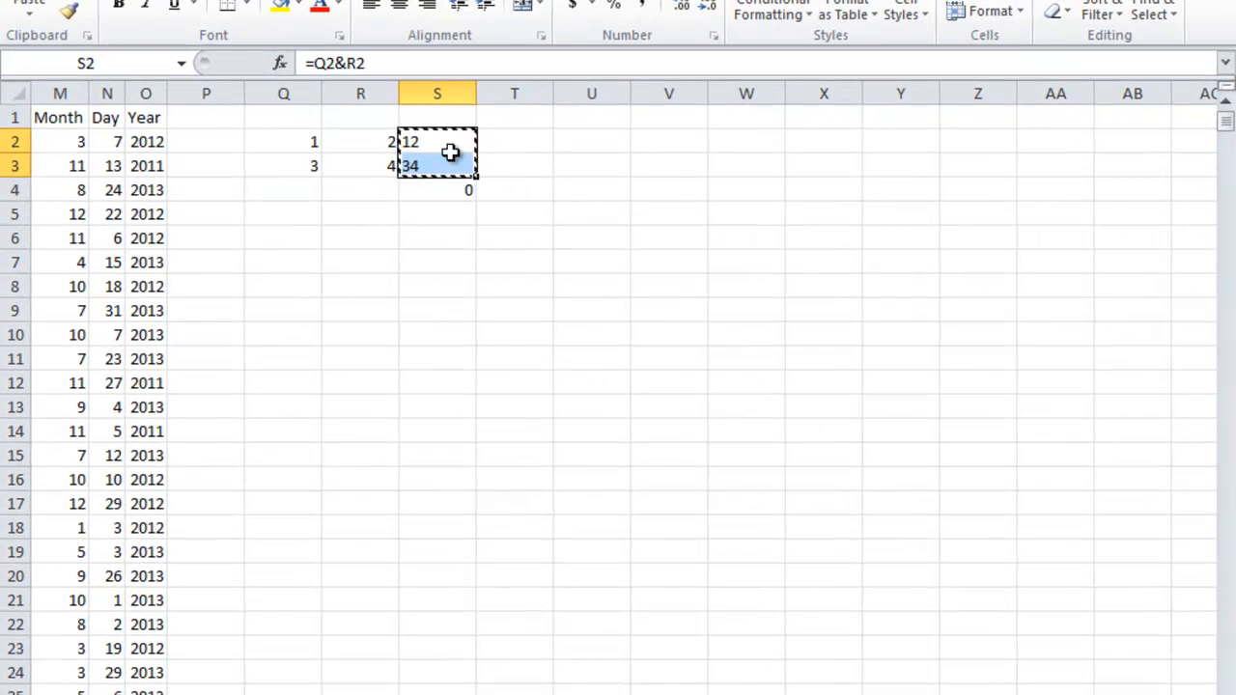
{"action": "right_click", "coordinate": [450, 151]}
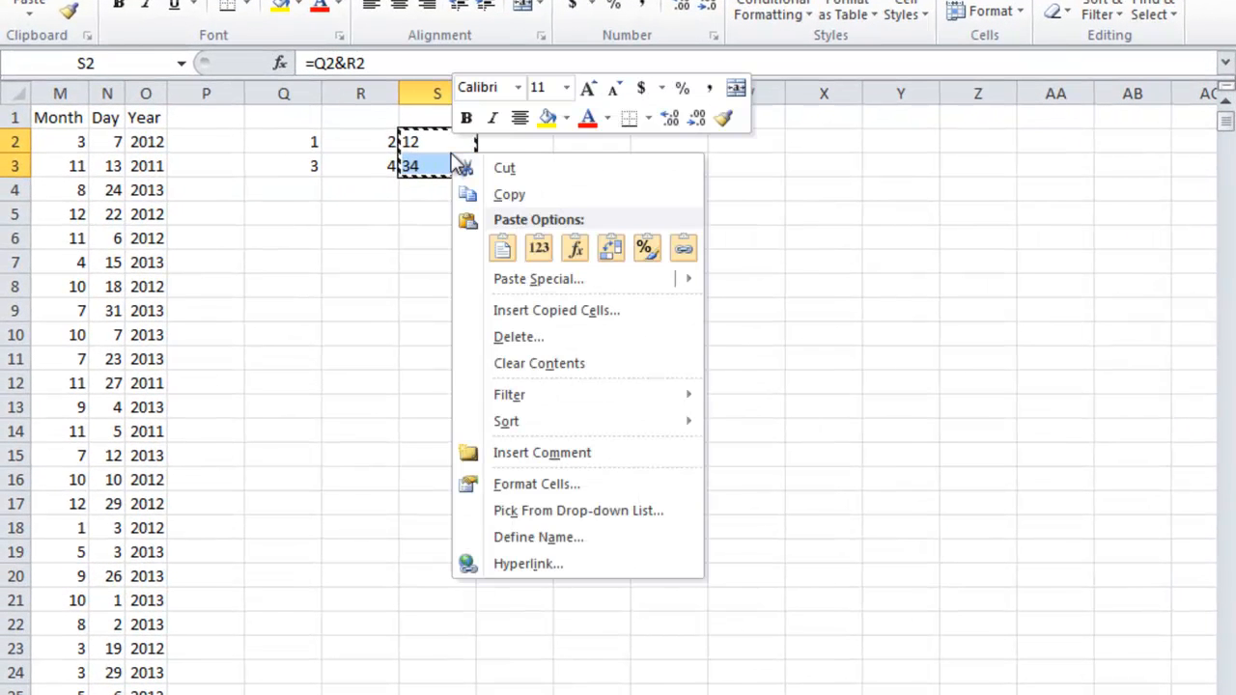
{"action": "left_click", "coordinate": [537, 247]}
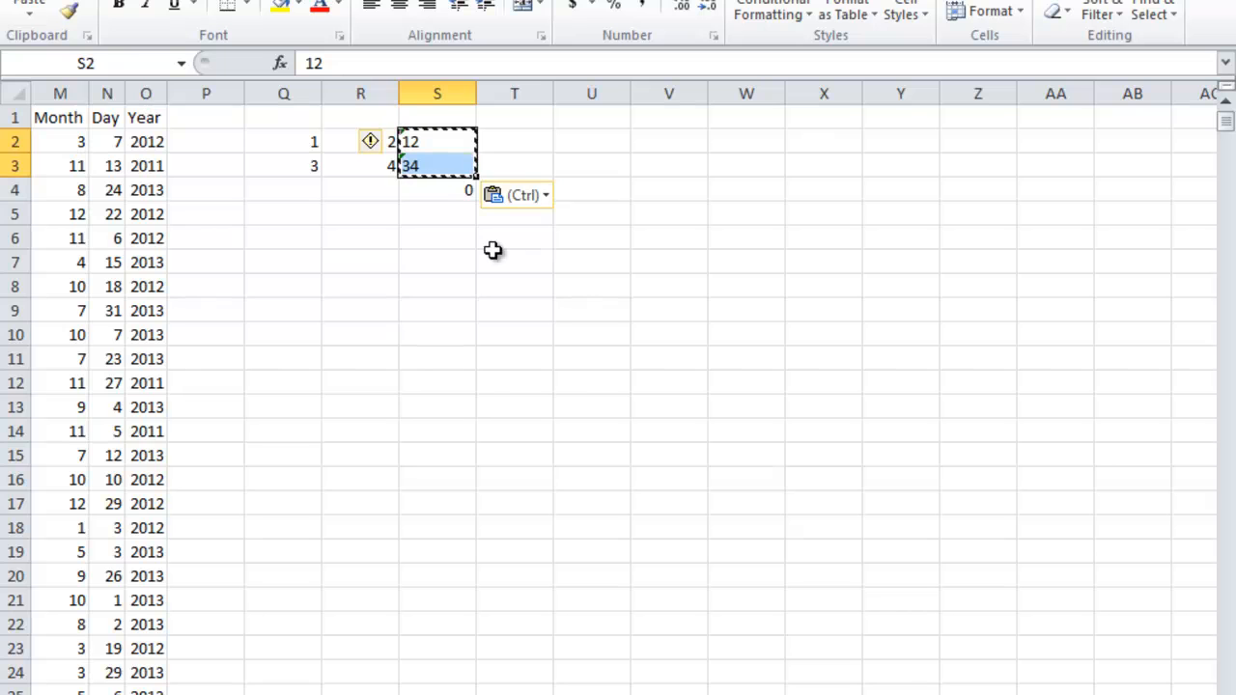
{"action": "key", "text": "Escape"}
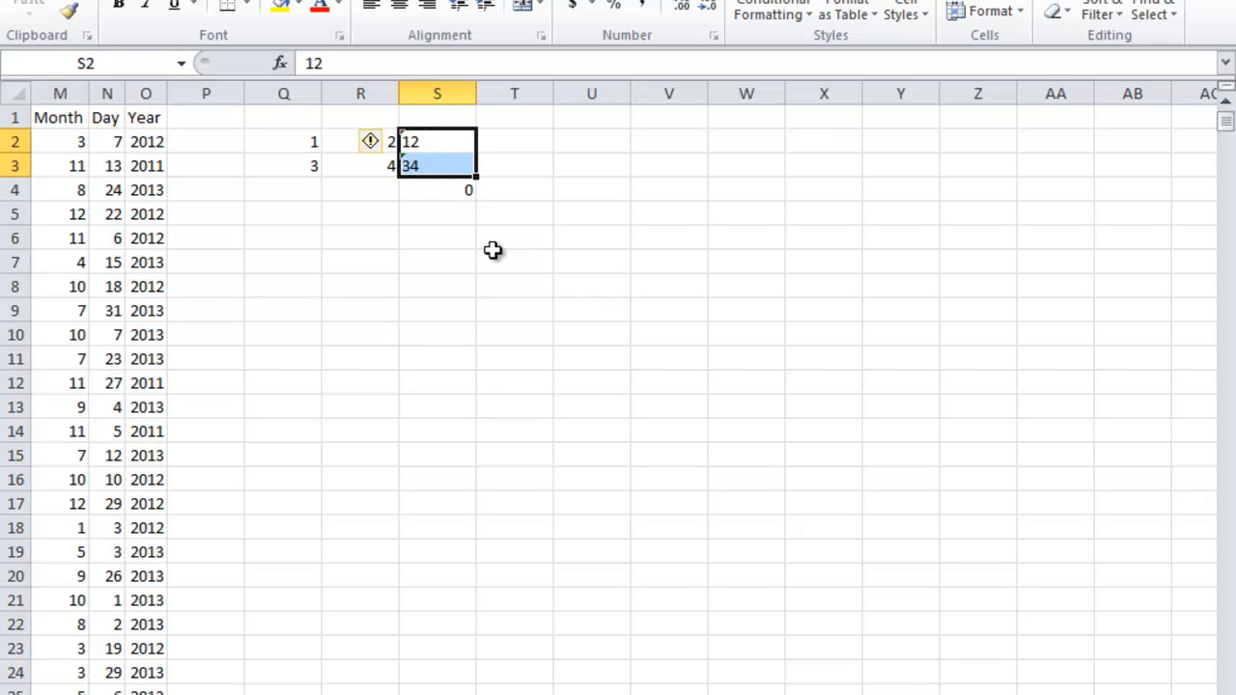
Step: Convert the numbers stored as text in S2:S3 to real numbers
{"action": "left_click", "coordinate": [712, 1]}
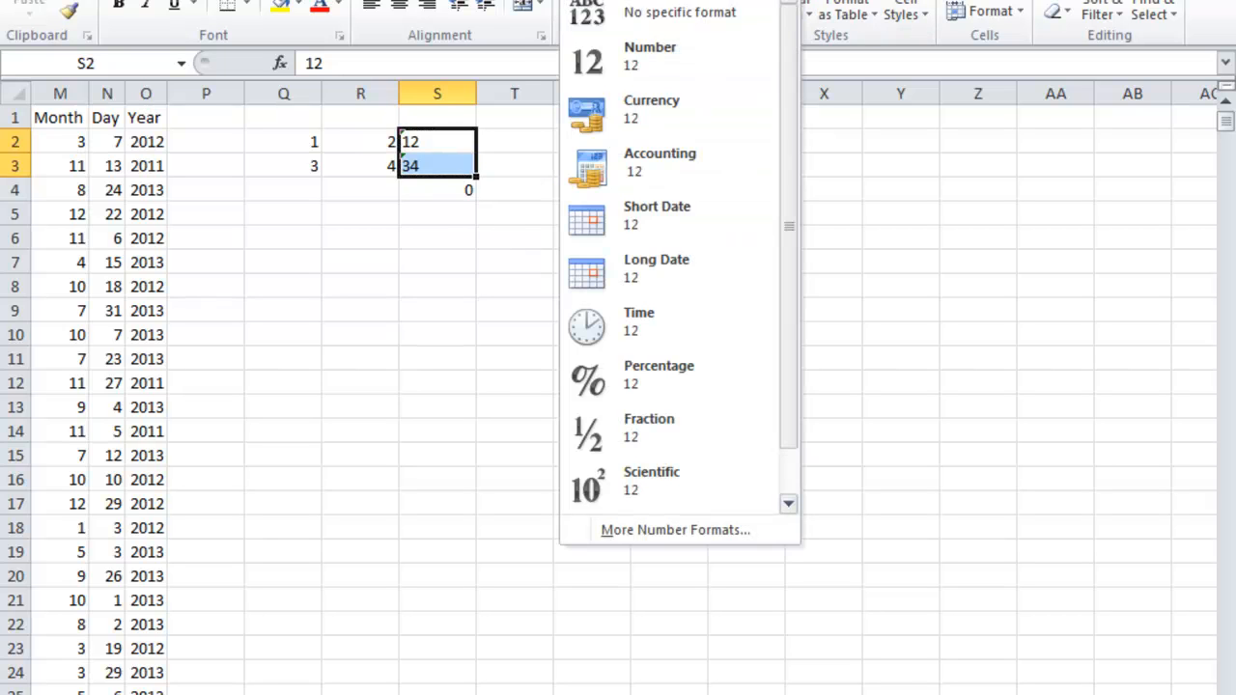
{"action": "left_click", "coordinate": [695, 80]}
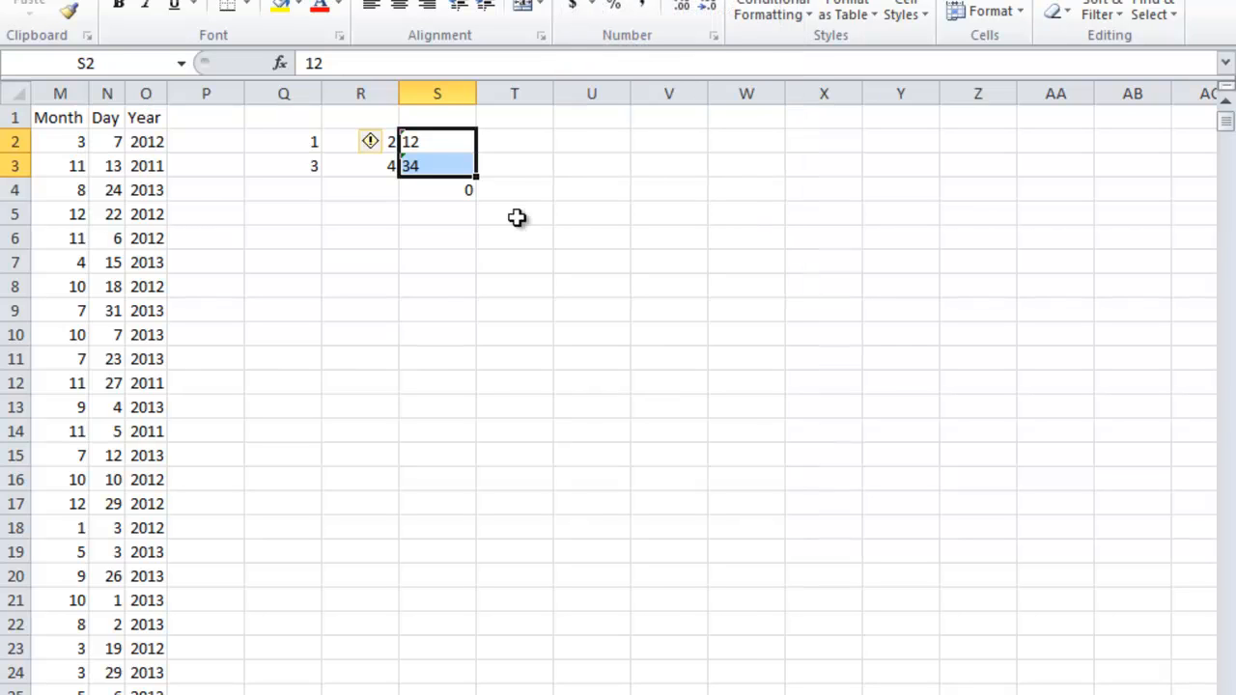
{"action": "left_click", "coordinate": [374, 146]}
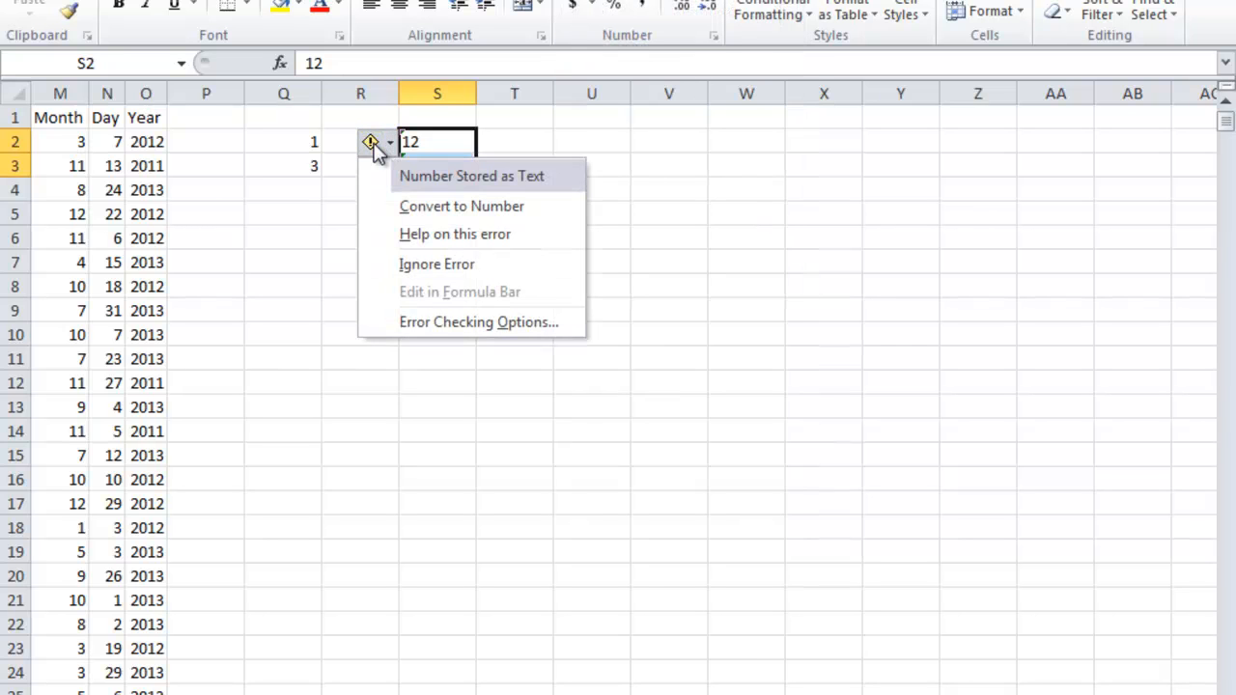
{"action": "left_click", "coordinate": [500, 205]}
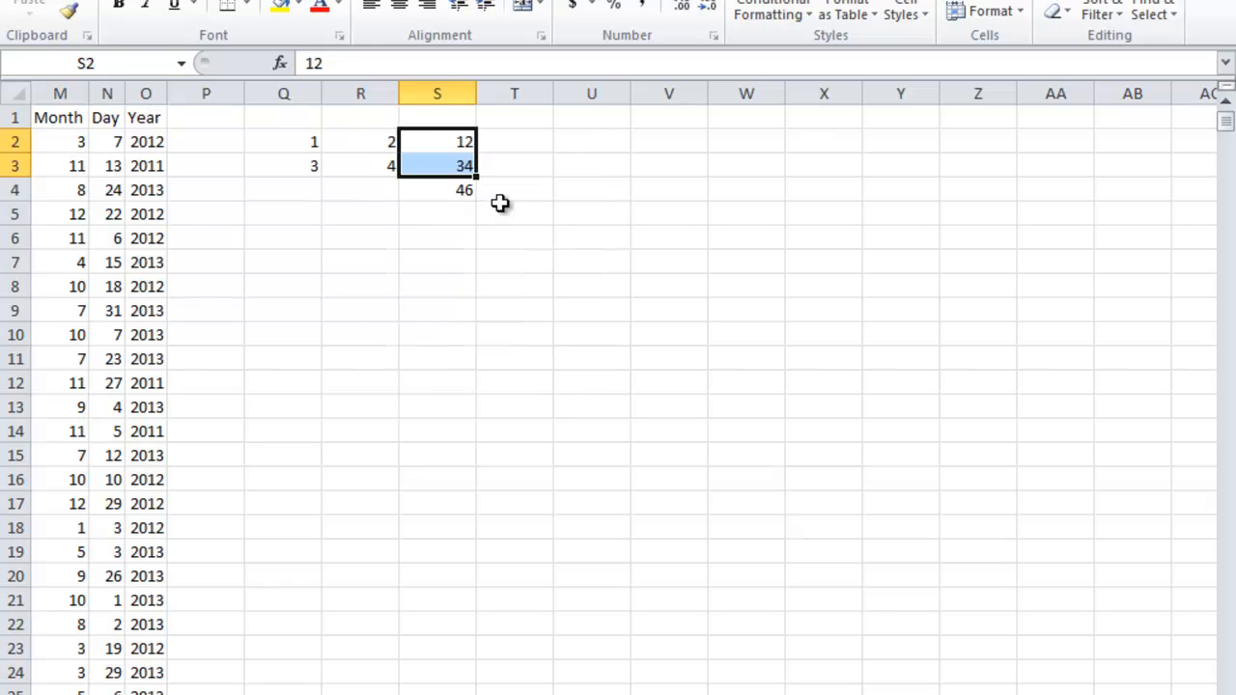
{"action": "left_click", "coordinate": [583, 262]}
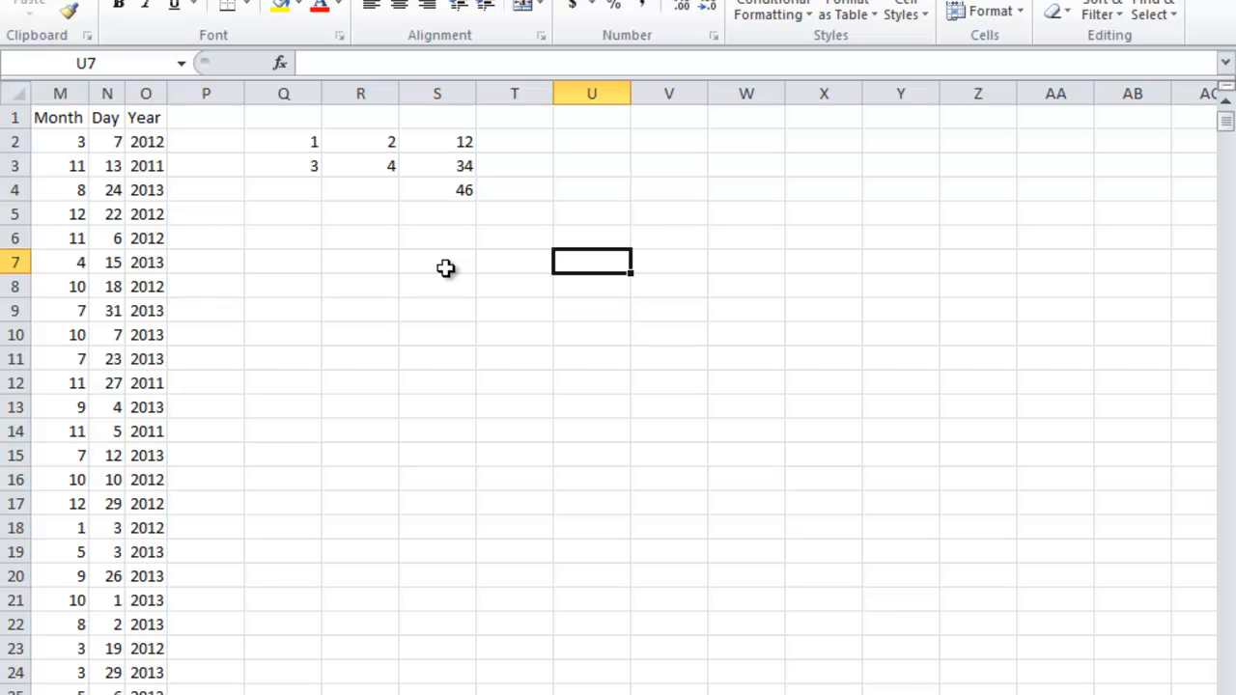
Step: Copy the Year column's entries from O2 downward and paste them as values into column P, starting at P2
{"action": "left_click", "coordinate": [153, 141]}
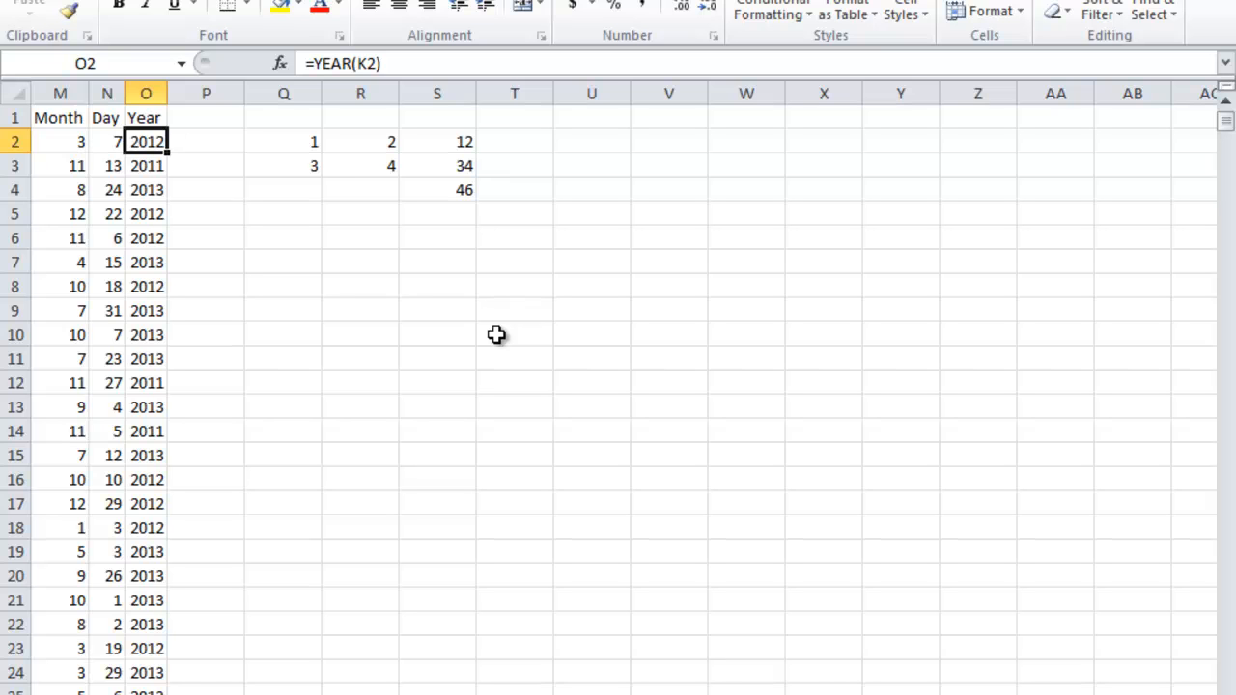
{"action": "key", "text": "ctrl+shift+Down"}
{"action": "key", "text": "ctrl+c"}
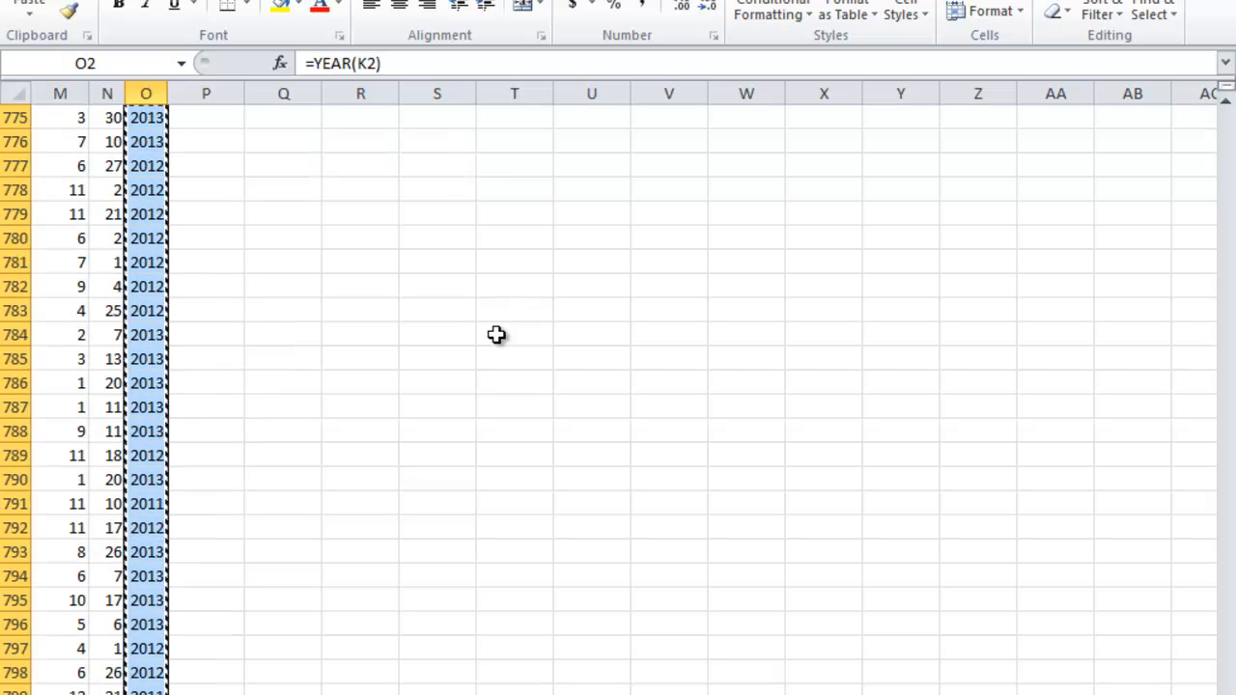
{"action": "key", "text": "ctrl+Up"}
{"action": "key", "text": "Right"}
{"action": "key", "text": "Down"}
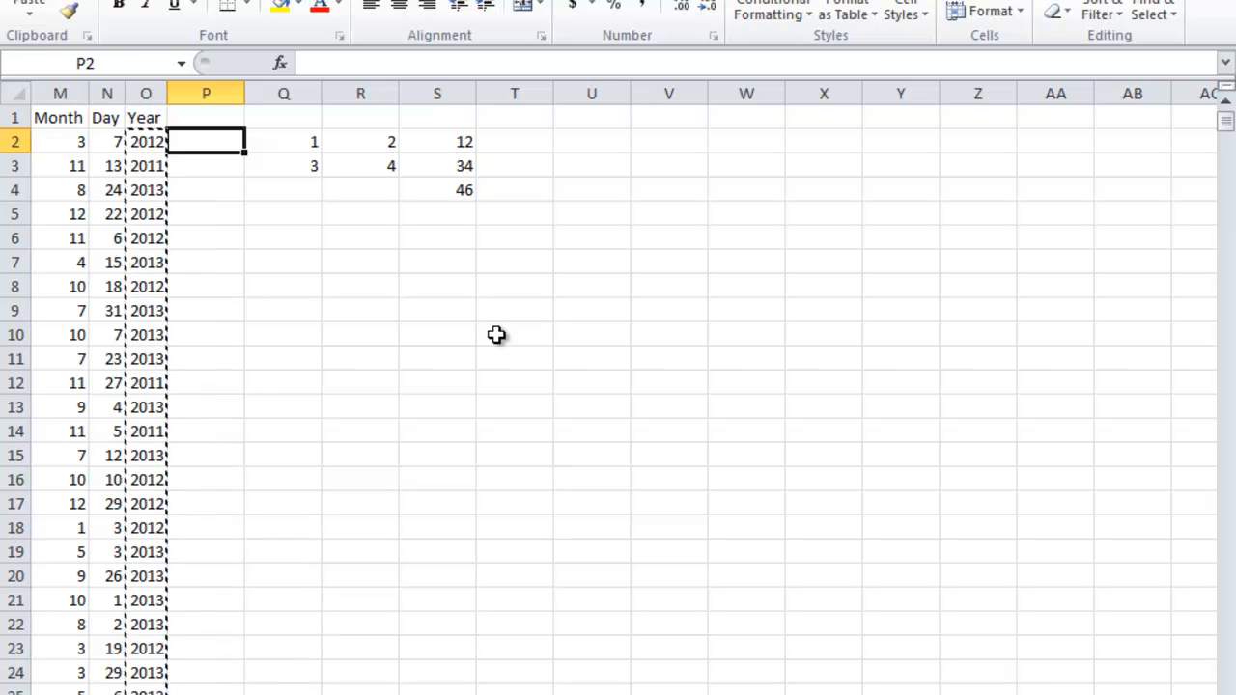
{"action": "right_click", "coordinate": [221, 141]}
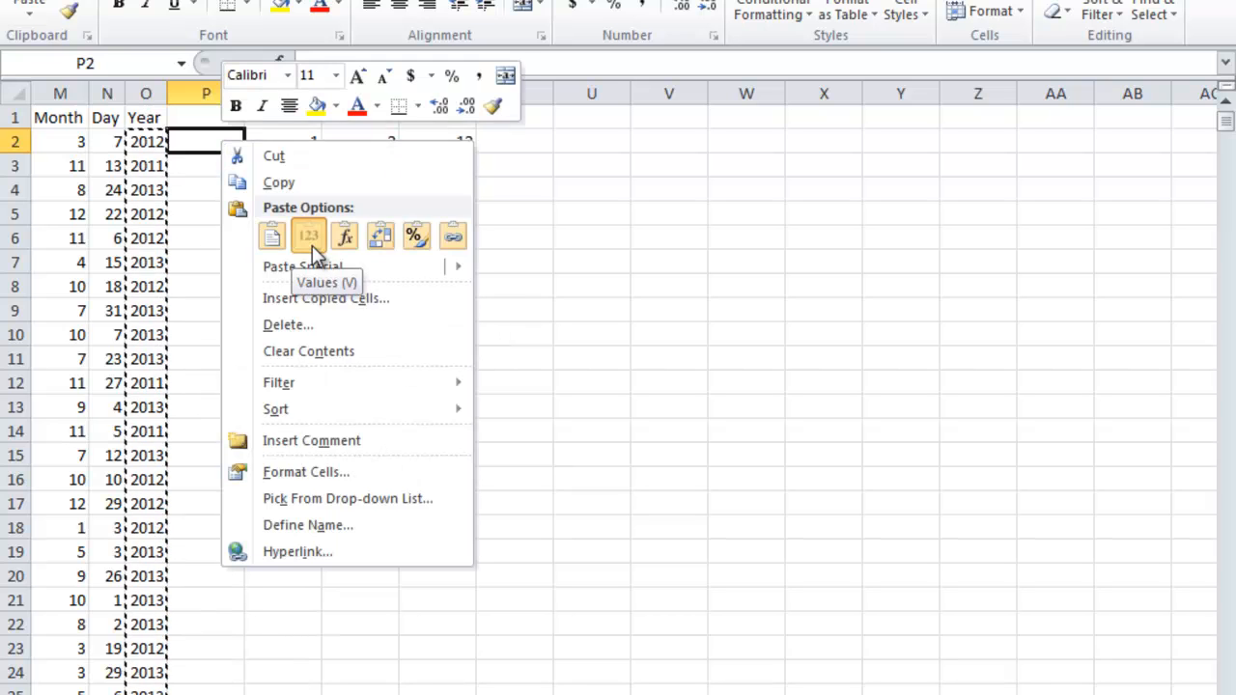
{"action": "left_click", "coordinate": [312, 245]}
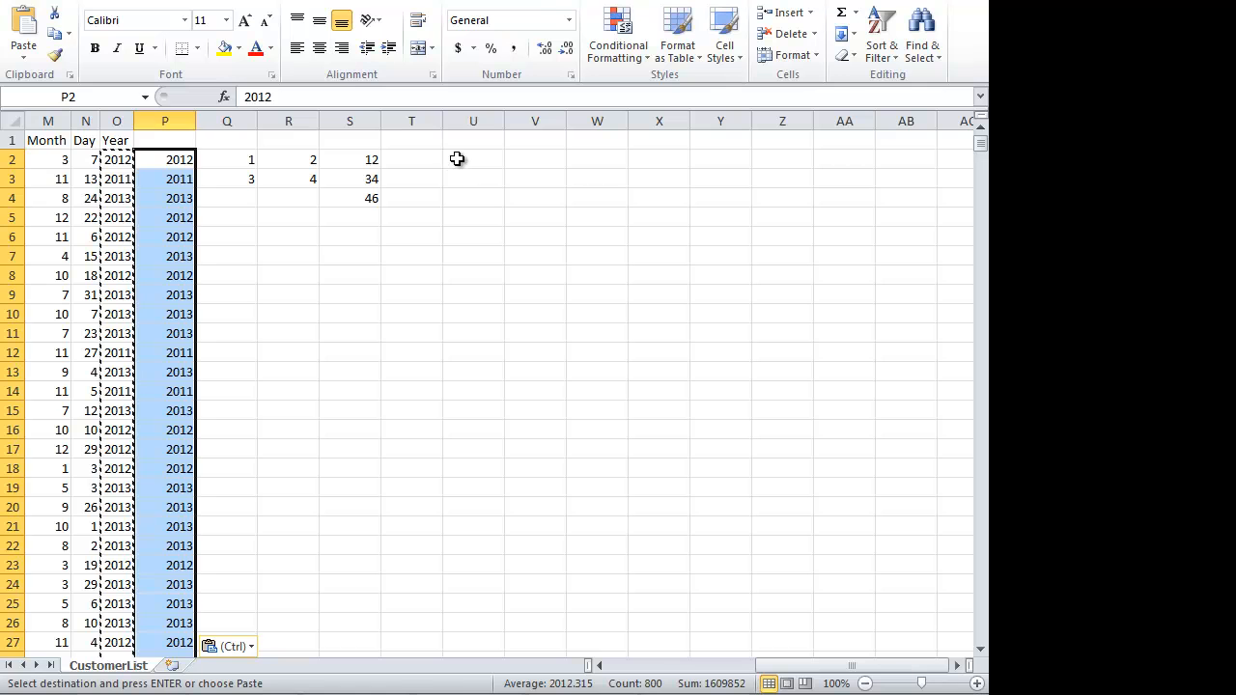
Step: Extract the last two digits of the pasted year in U2 with =RIGHT(P2,2)
{"action": "left_click", "coordinate": [472, 159]}
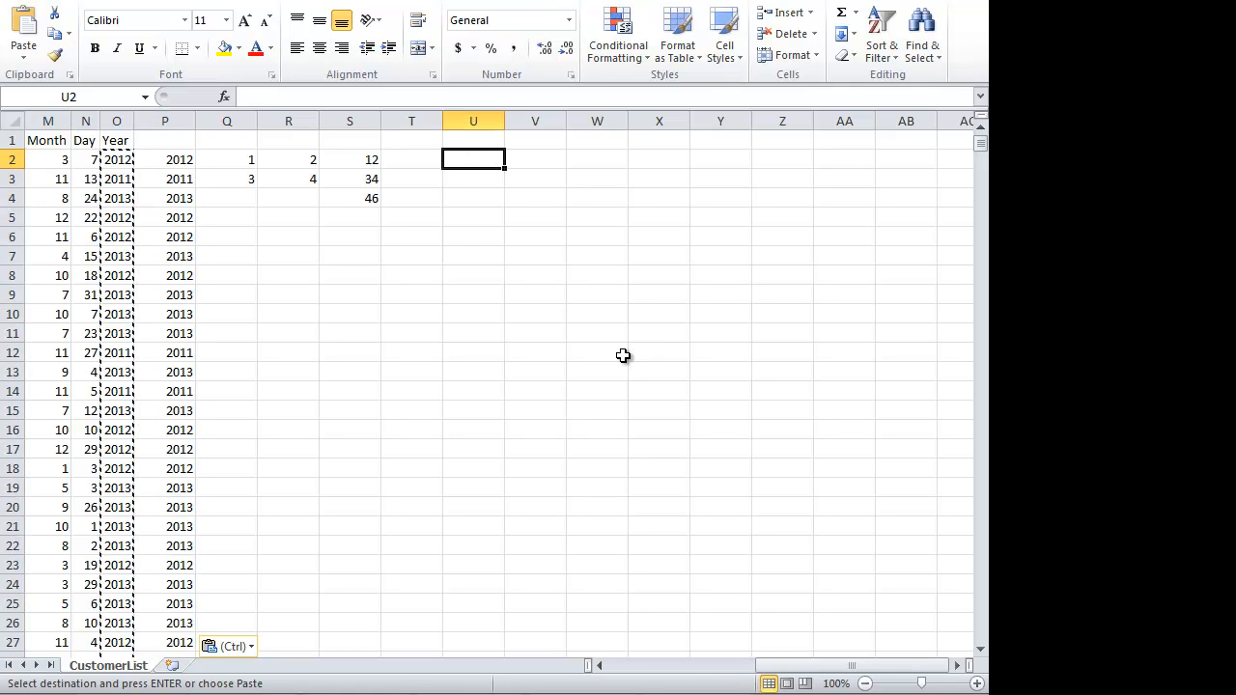
{"action": "type", "text": "="}
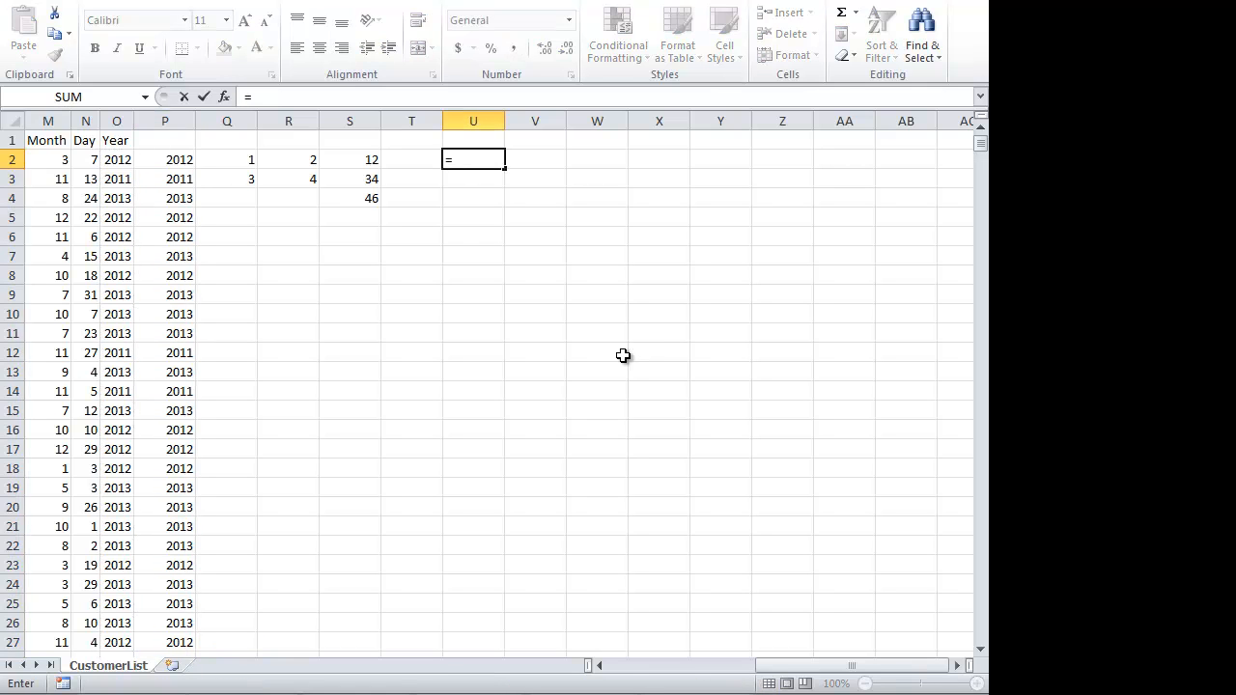
{"action": "type", "text": "right("}
{"action": "key", "text": "Left"}
{"action": "key", "text": "Left"}
{"action": "key", "text": "Left"}
{"action": "key", "text": "Left"}
{"action": "key", "text": "Left"}
{"action": "type", "text": ","}
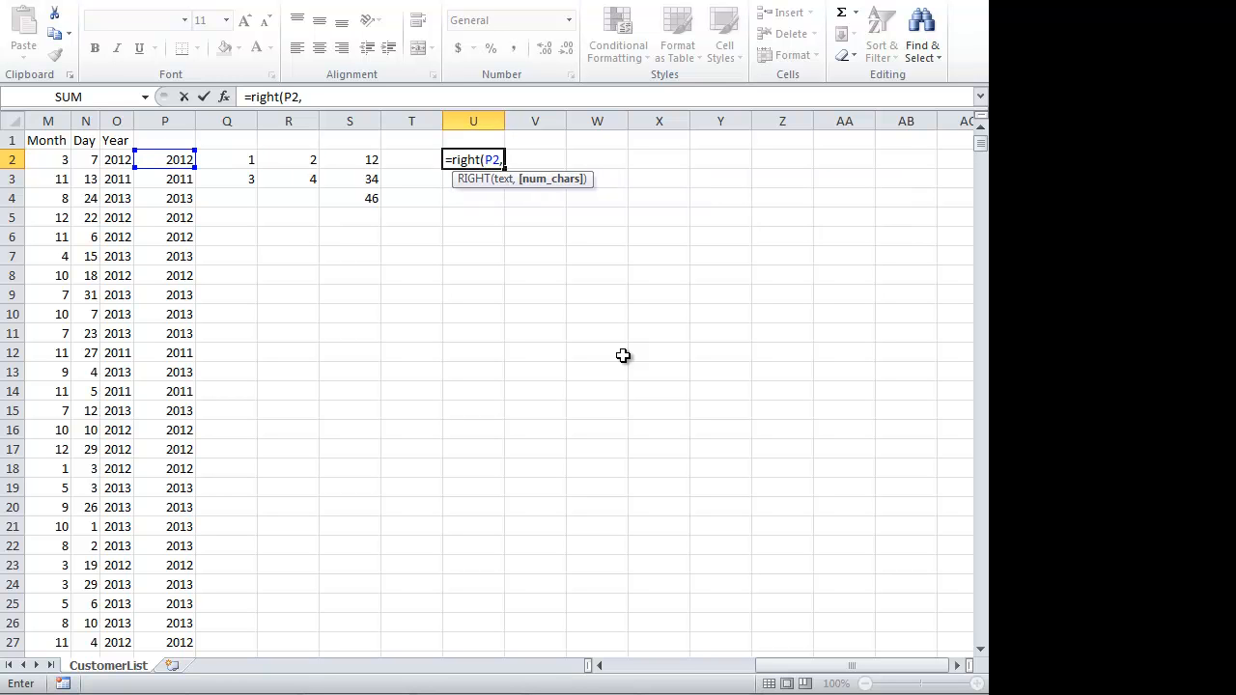
{"action": "type", "text": "2)"}
{"action": "key", "text": "ctrl+Return"}
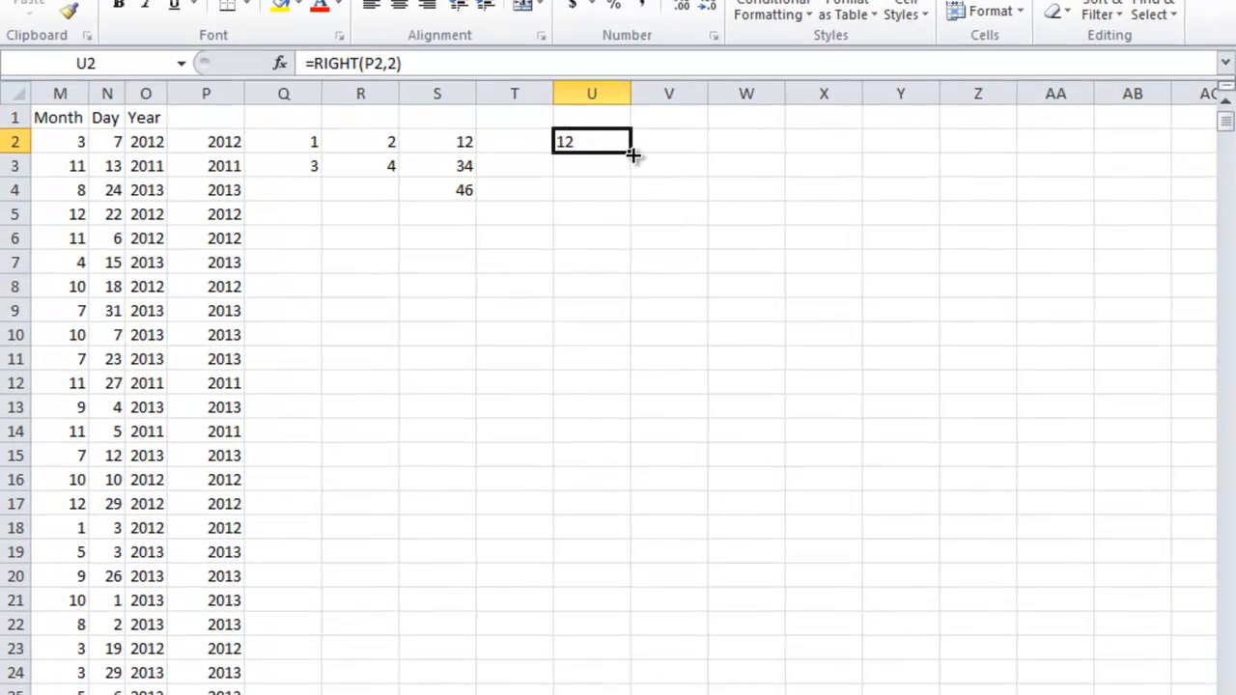
Step: Fill the RIGHT formula from U2 down column U for the whole customer list
{"action": "left_click_drag", "start_coordinate": [506, 171], "coordinate": [473, 600]}
{"action": "left_click_drag", "start_coordinate": [591, 693], "coordinate": [628, 585]}
{"action": "left_click", "coordinate": [618, 575]}
{"action": "key", "text": "ctrl+Up"}
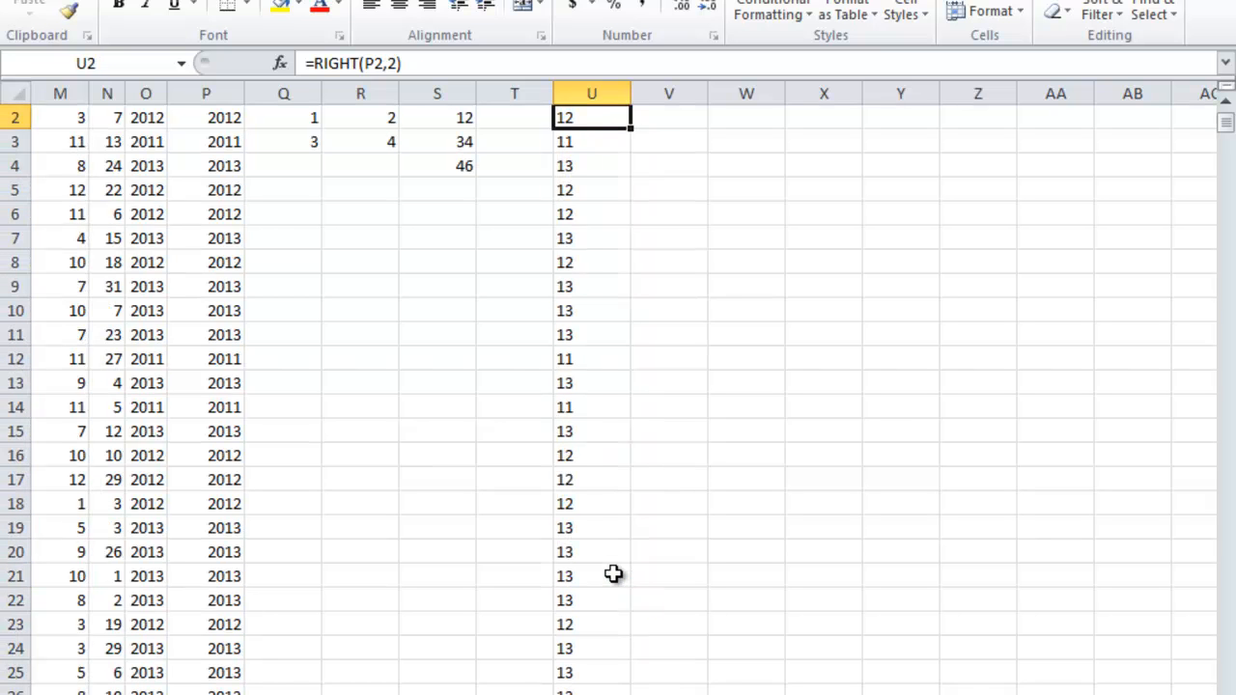
{"action": "key", "text": "Up"}
{"action": "key", "text": "Down"}
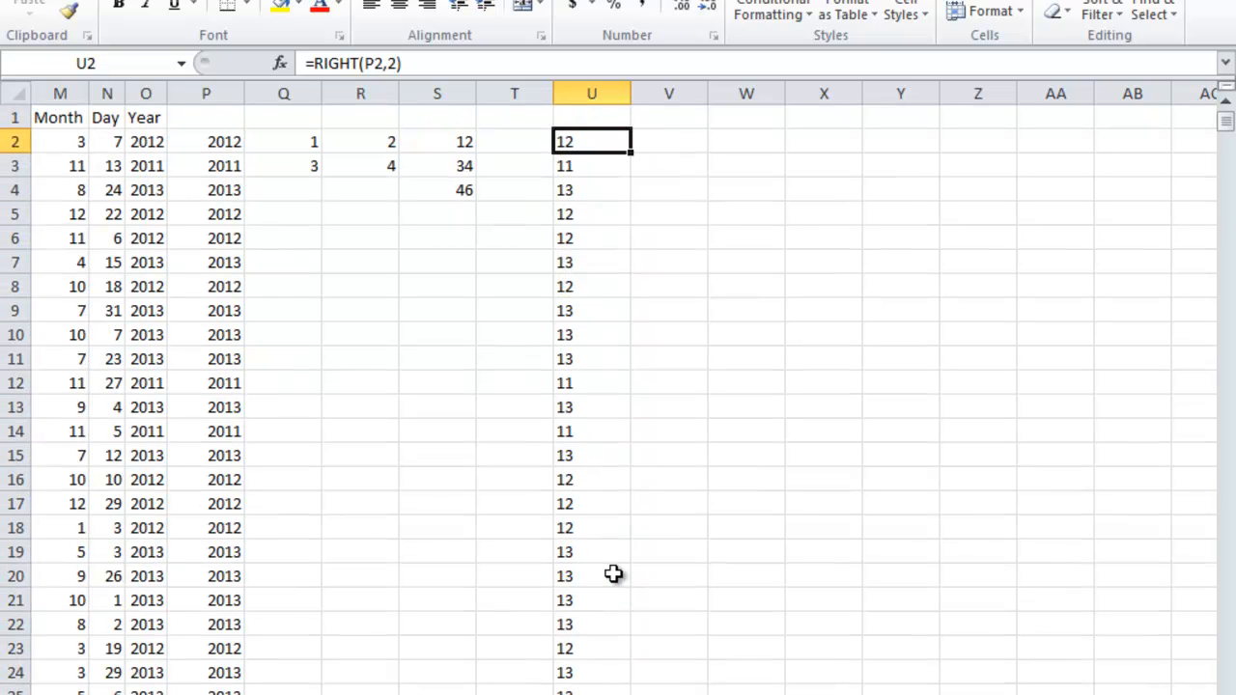
Step: Convert the RIGHT formulas in column U to static values in place, and return to cell A1
{"action": "key", "text": "ctrl+shift+Down"}
{"action": "right_click", "coordinate": [627, 519]}
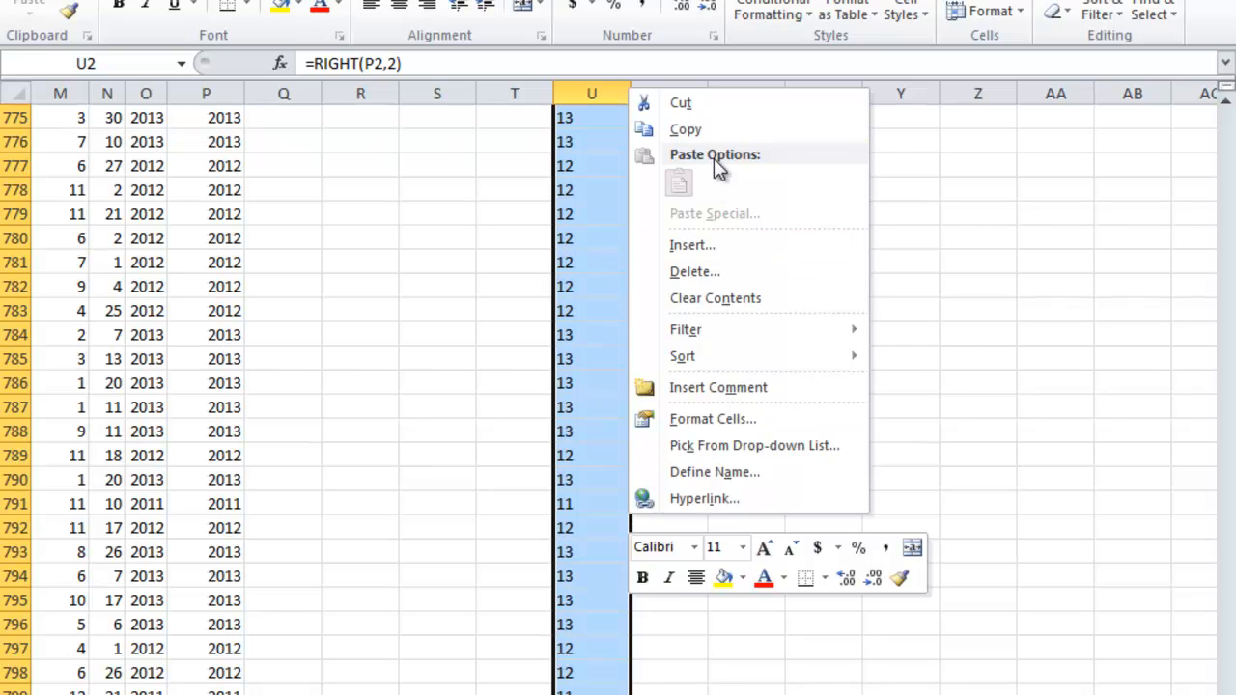
{"action": "left_click", "coordinate": [686, 129]}
{"action": "right_click", "coordinate": [576, 218]}
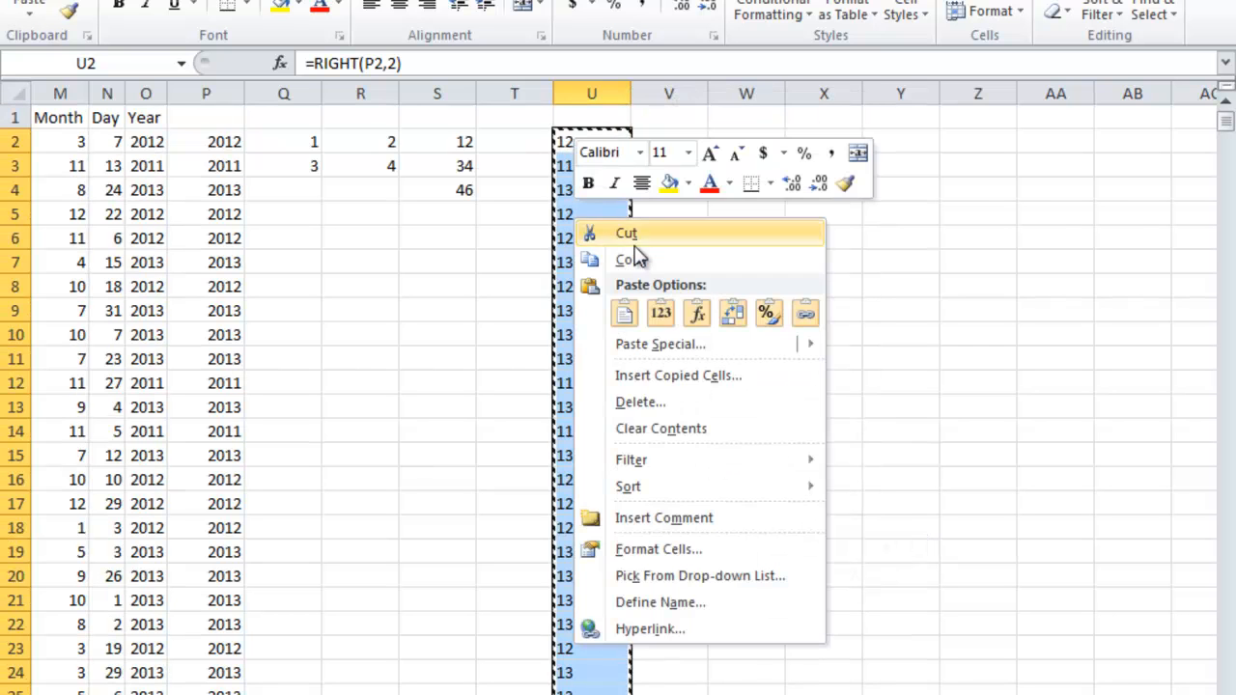
{"action": "left_click", "coordinate": [654, 326]}
{"action": "left_click", "coordinate": [599, 342]}
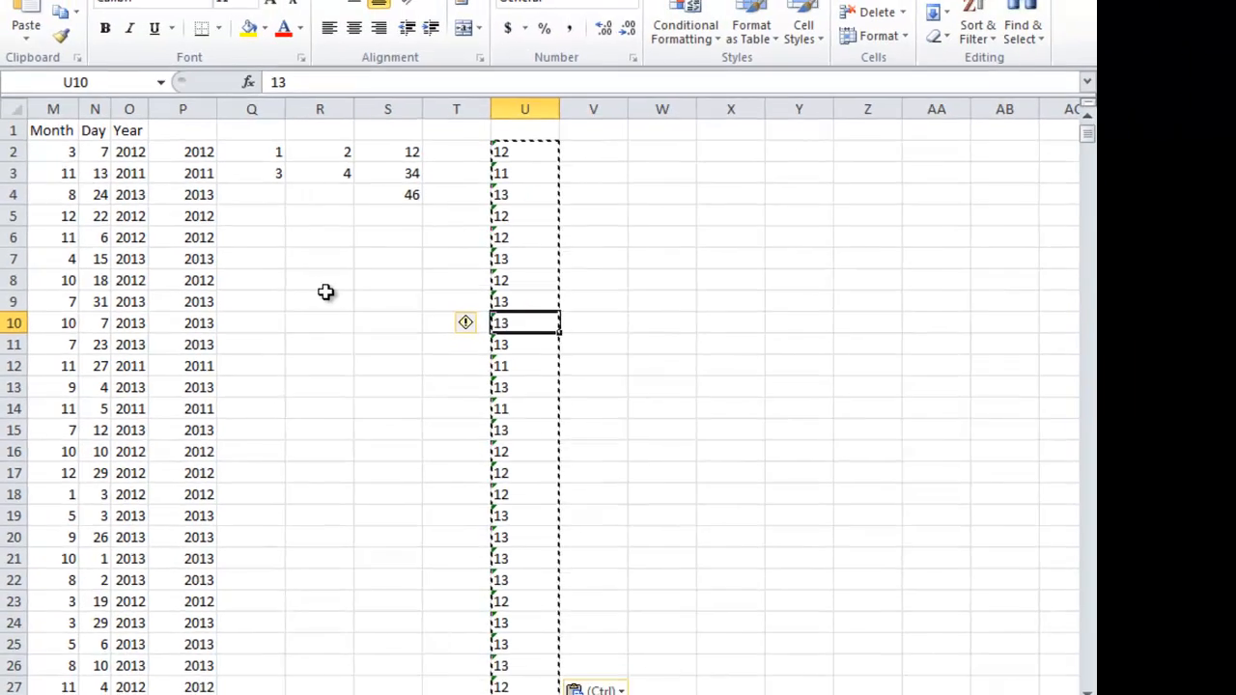
{"action": "left_click", "coordinate": [404, 402]}
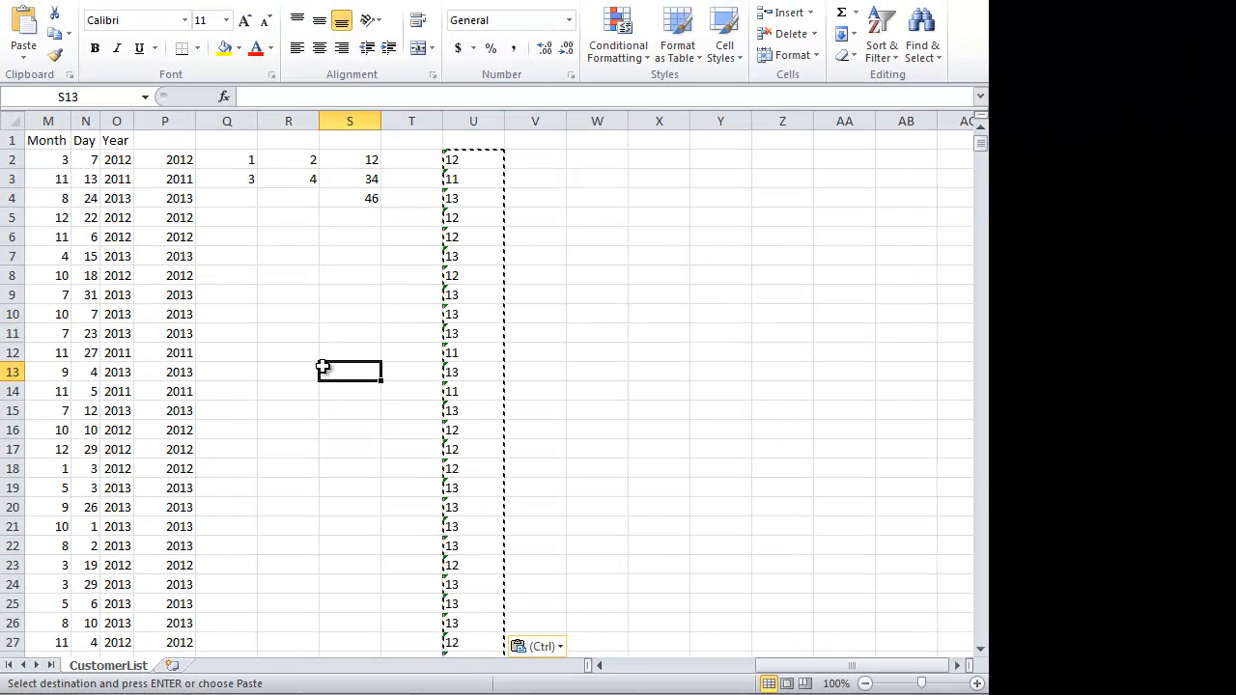
{"action": "key", "text": "ctrl+Home"}
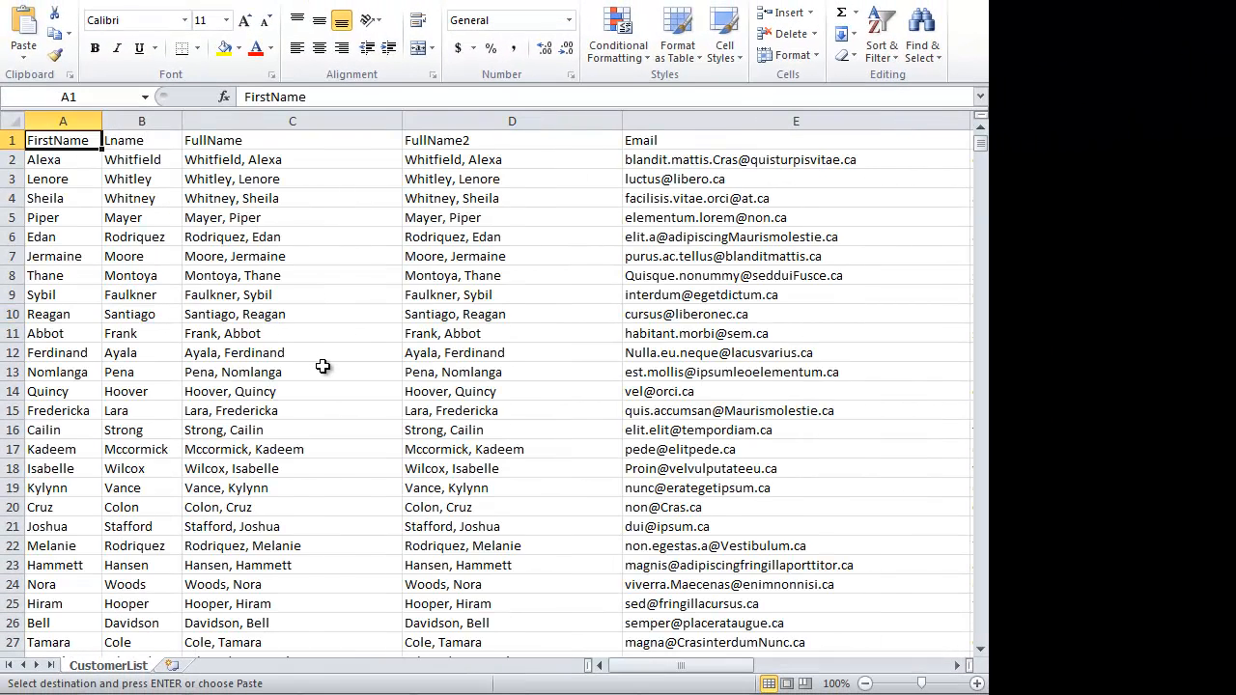
{"action": "key", "text": "Down"}
{"action": "key", "text": "ctrl+Right"}
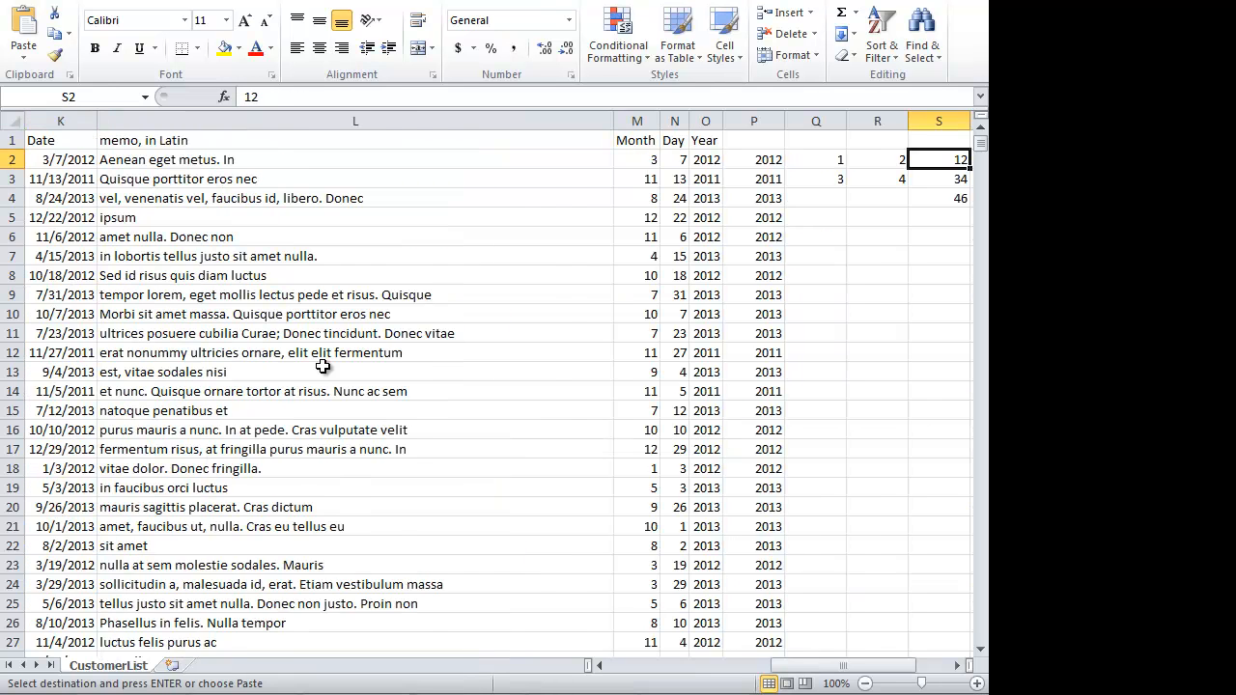
{"action": "key", "text": "Right"}
{"action": "key", "text": "Left"}
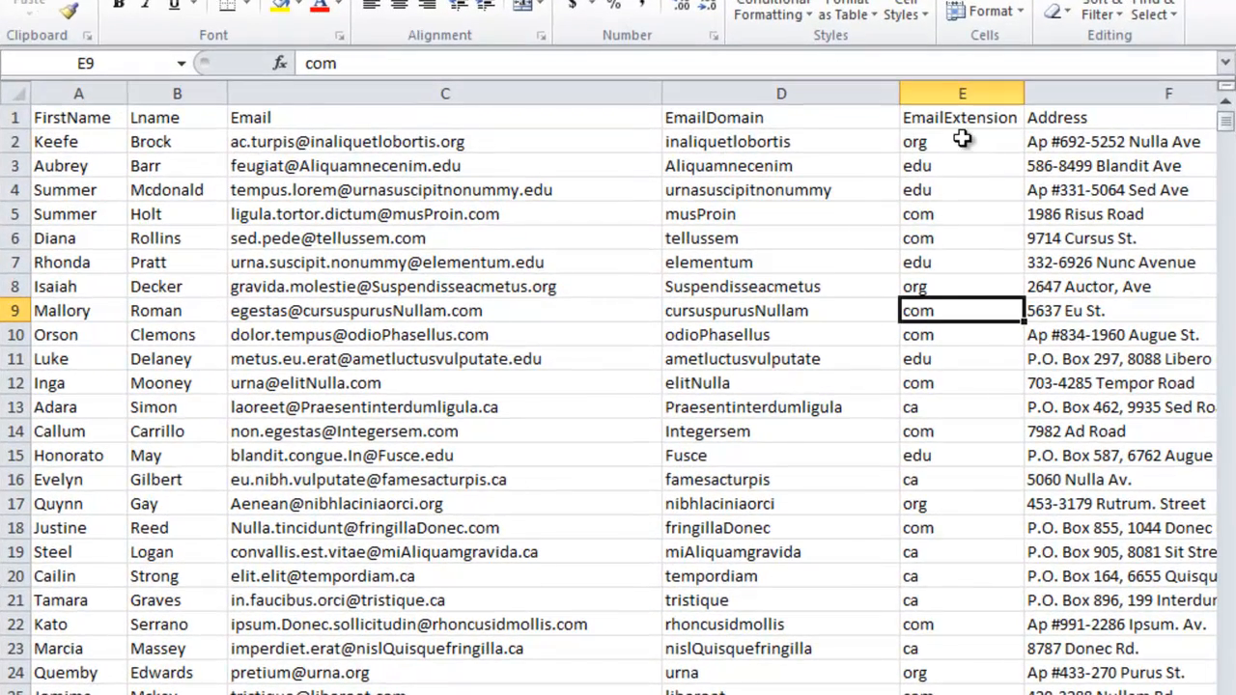
Step: Sort the whole customer list by EmailExtension values from A to Z with a custom sort, keeping the header row
{"action": "left_click", "coordinate": [963, 139]}
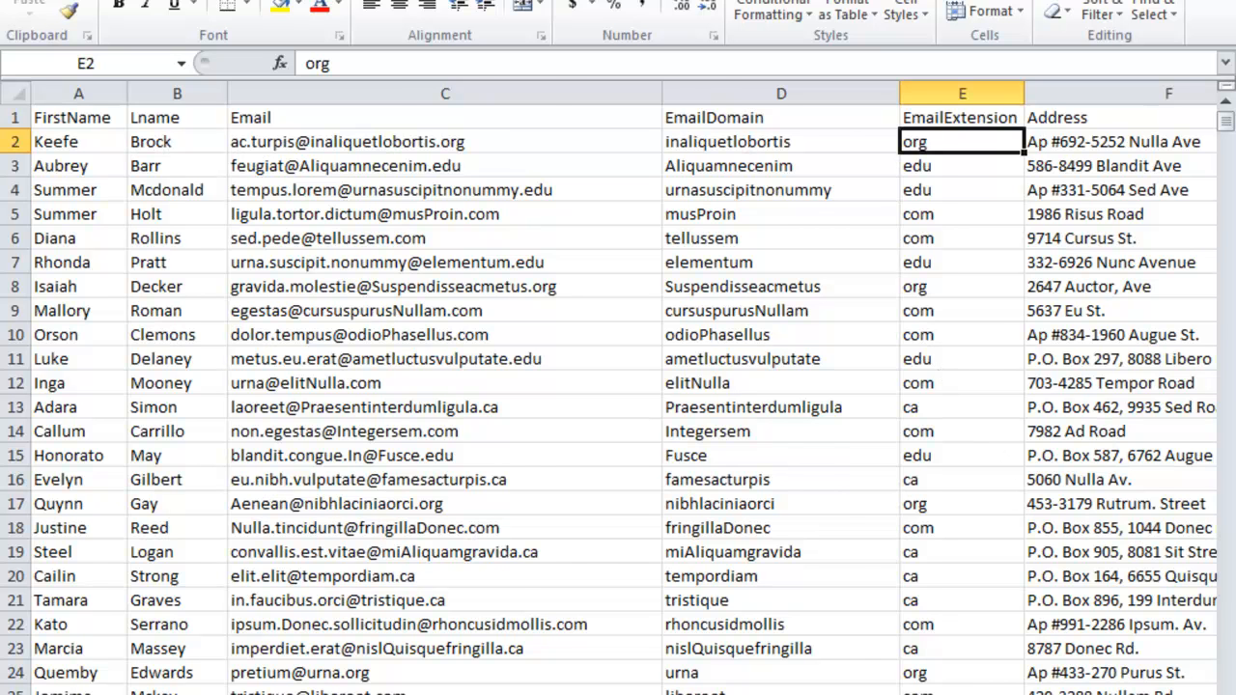
{"action": "scroll", "coordinate": [623, 396], "scroll_direction": "right", "scroll_amount": 5}
{"action": "scroll", "coordinate": [618, 396], "scroll_direction": "right", "scroll_amount": 4}
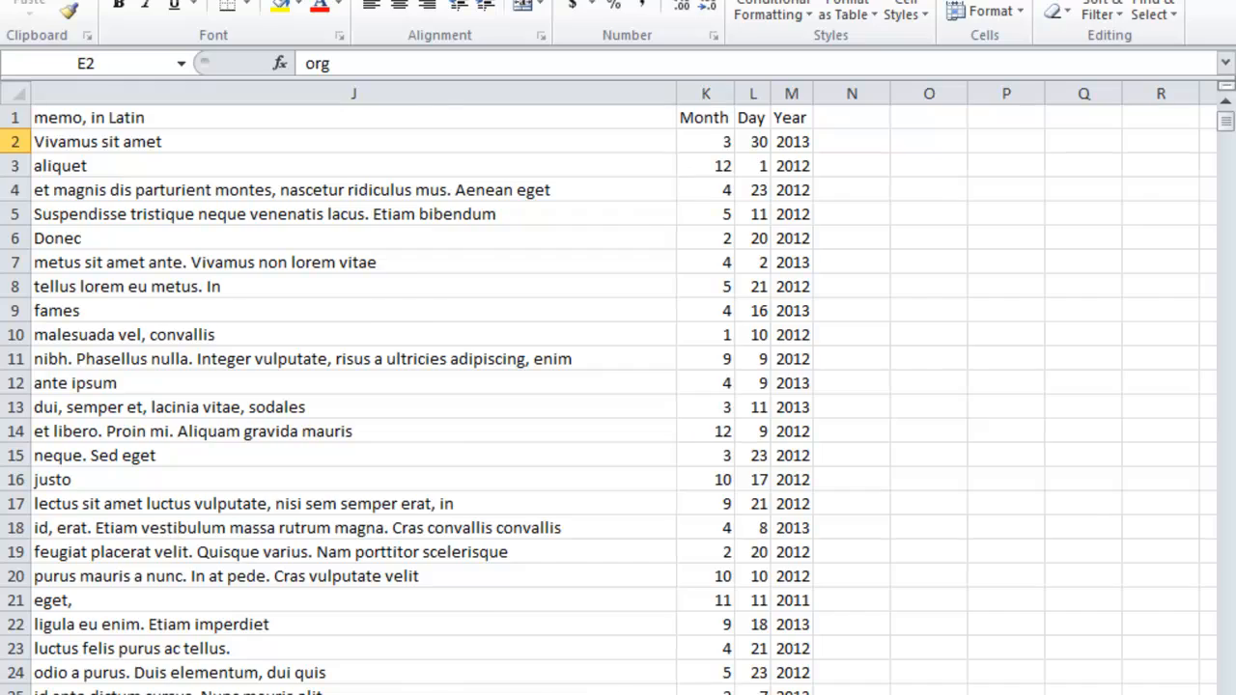
{"action": "scroll", "coordinate": [618, 396], "scroll_direction": "left", "scroll_amount": 4}
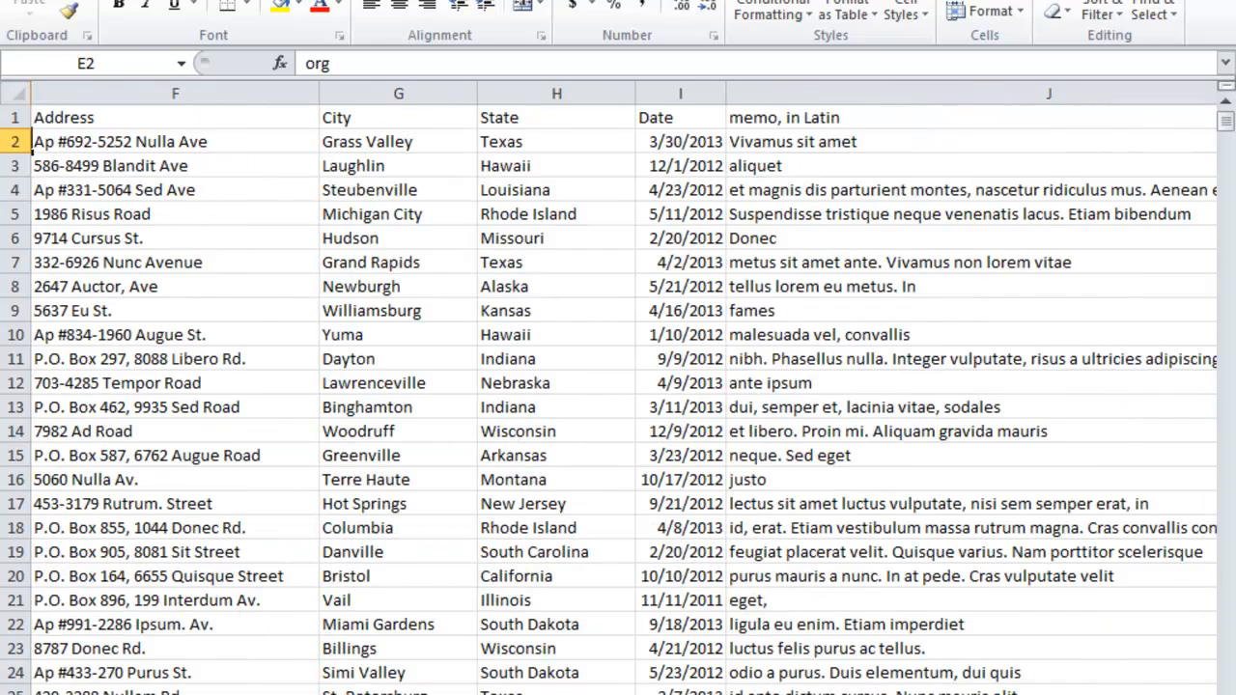
{"action": "scroll", "coordinate": [624, 396], "scroll_direction": "left", "scroll_amount": 5}
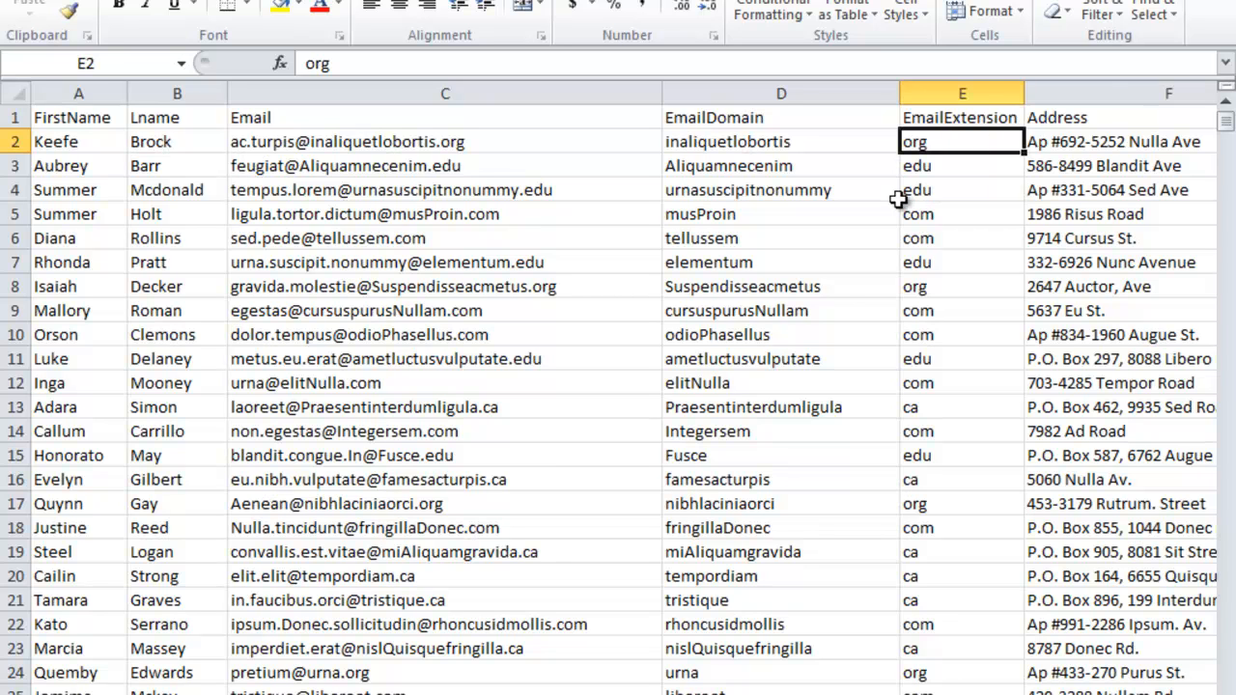
{"action": "left_click", "coordinate": [1104, 13]}
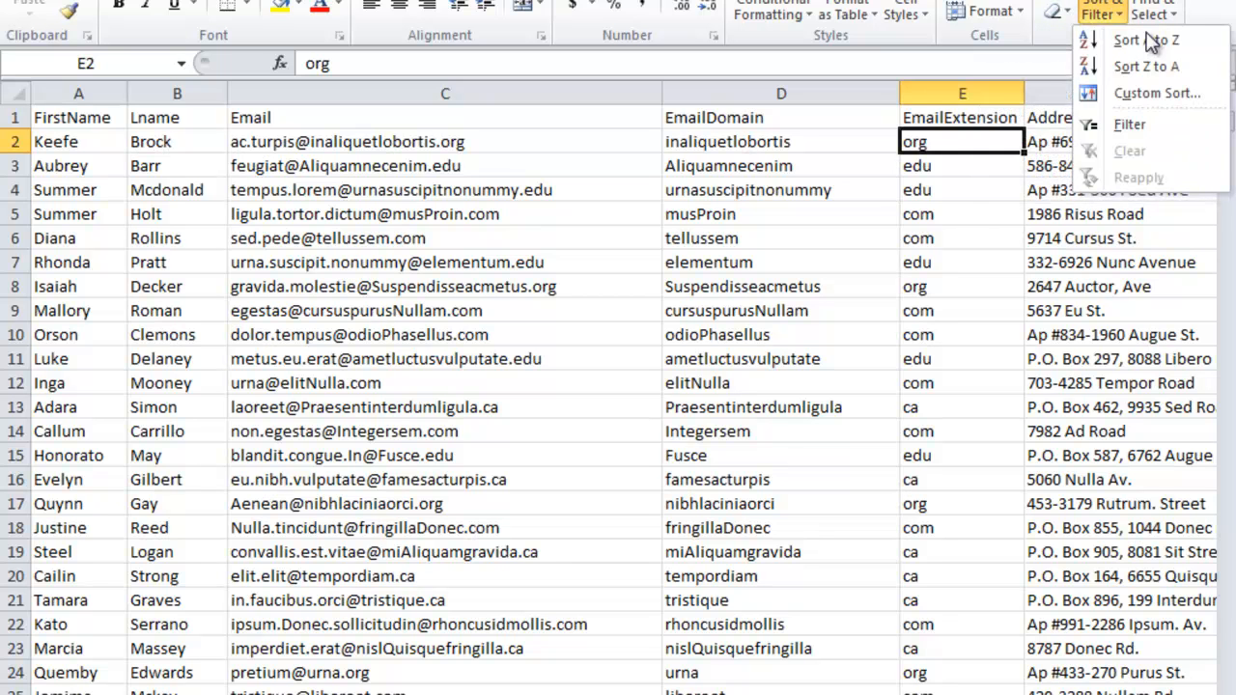
{"action": "left_click", "coordinate": [1163, 88]}
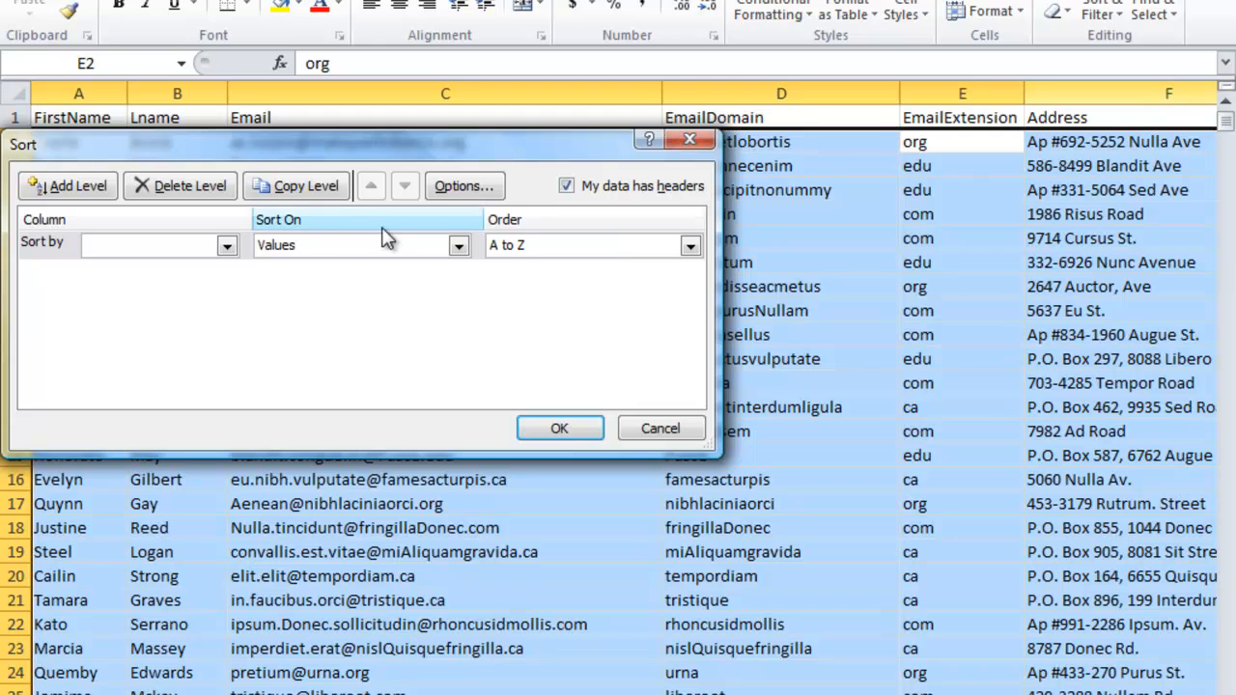
{"action": "left_click", "coordinate": [225, 247]}
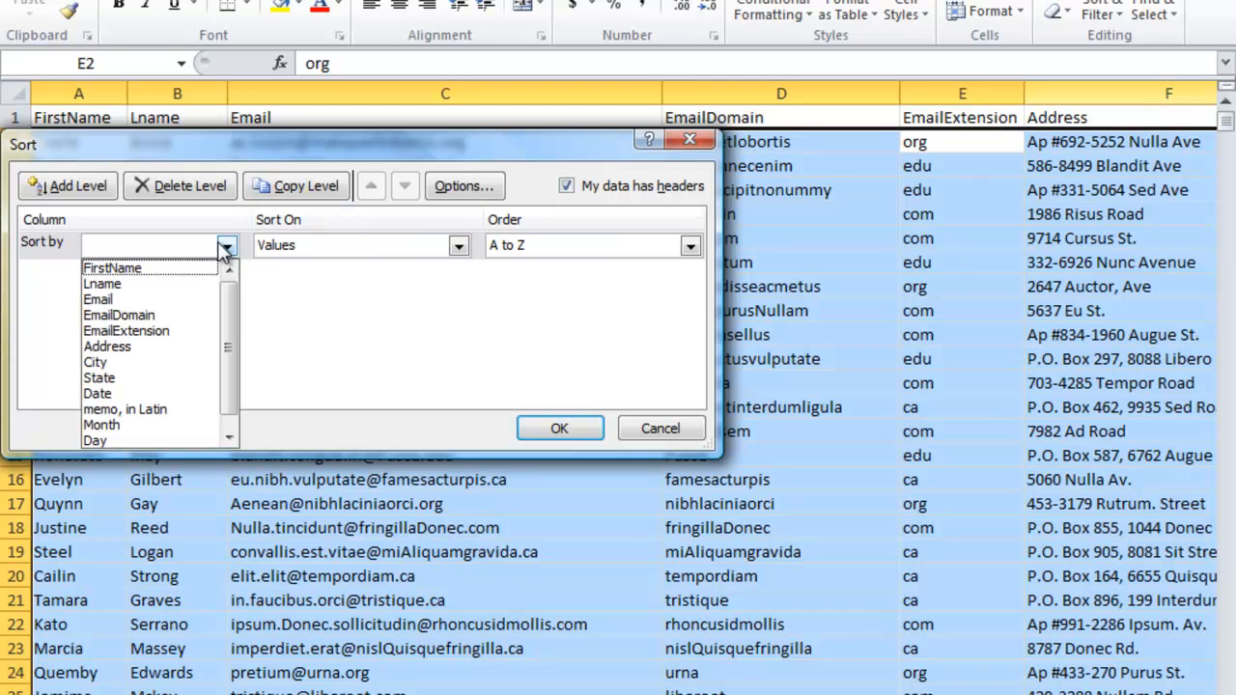
{"action": "left_click", "coordinate": [166, 330]}
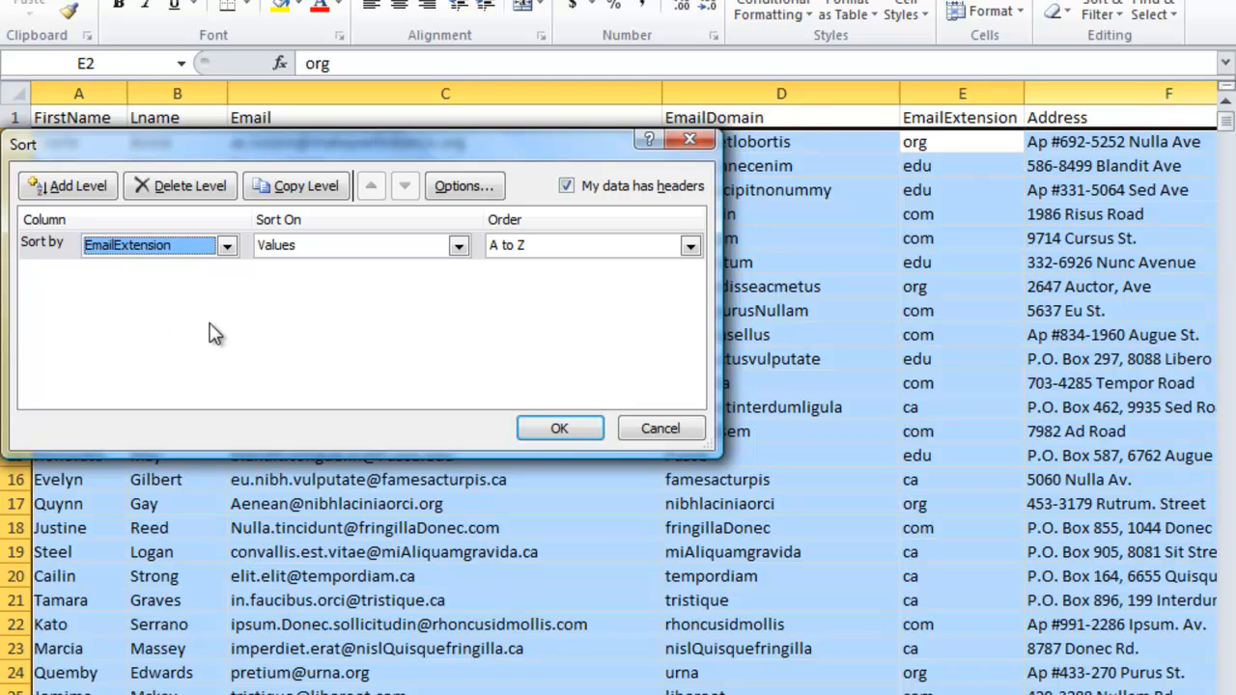
{"action": "left_click", "coordinate": [555, 428]}
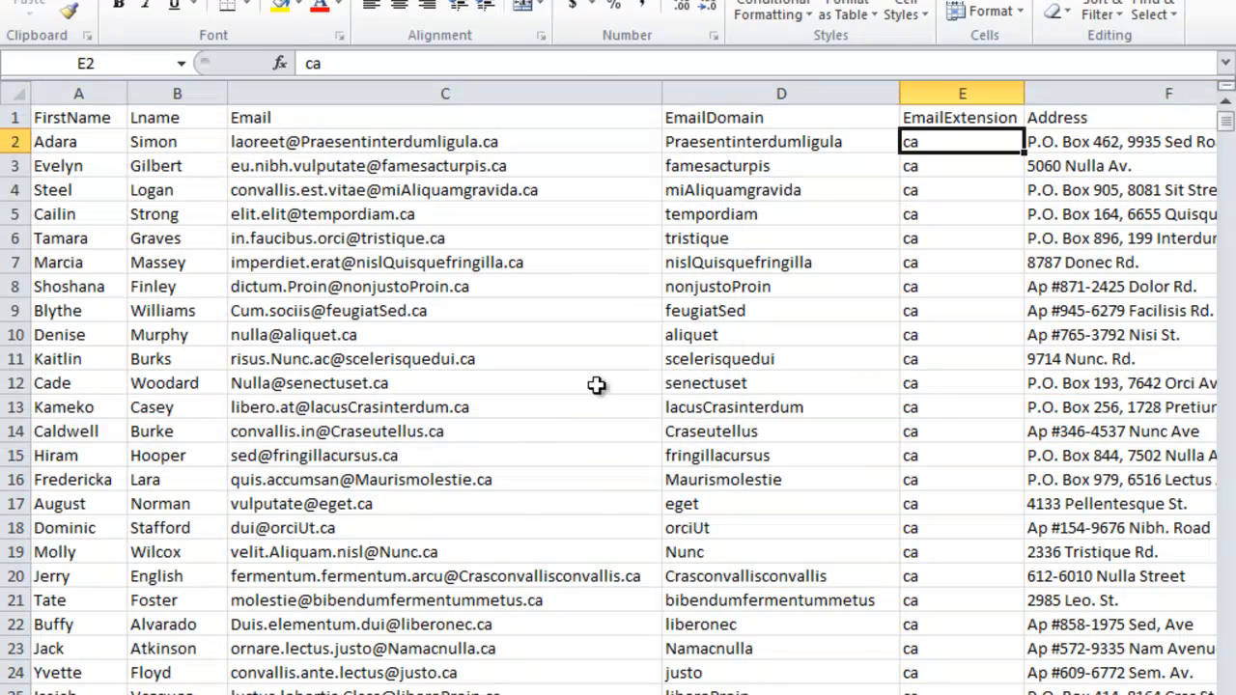
Step: Extend the custom sort with State and City as second and third levels, both A to Z, below EmailExtension
{"action": "left_click", "coordinate": [1072, 11]}
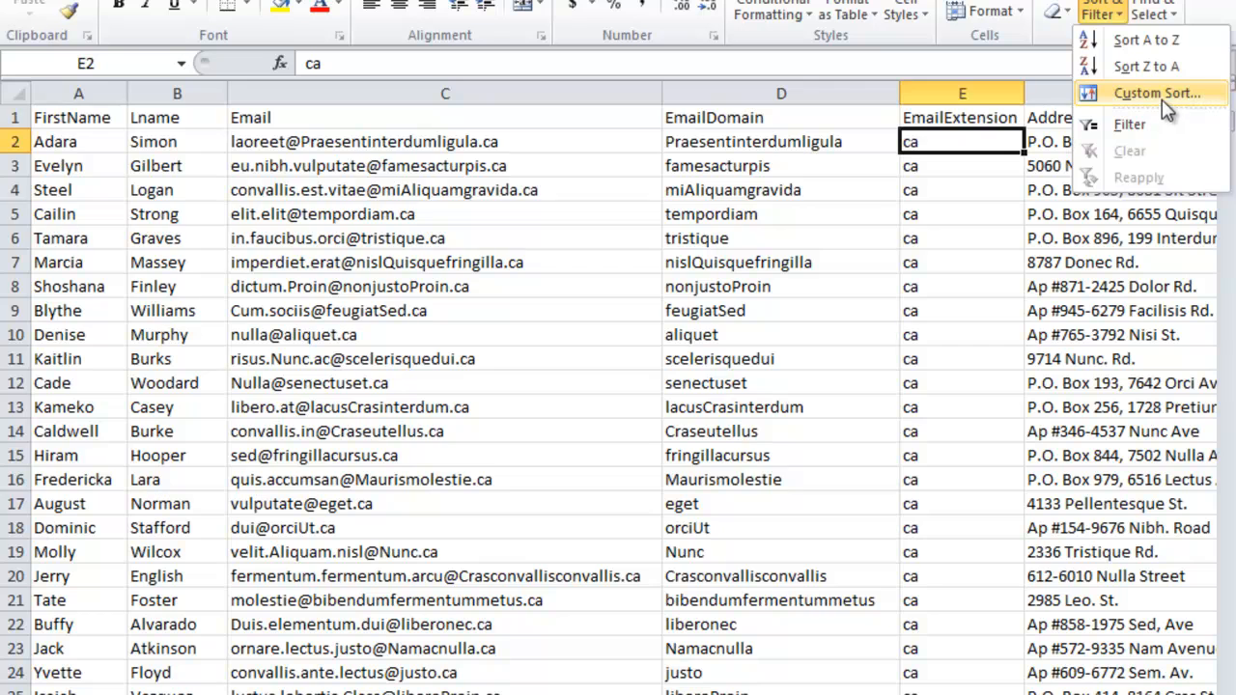
{"action": "left_click", "coordinate": [1162, 97]}
{"action": "left_click", "coordinate": [69, 185]}
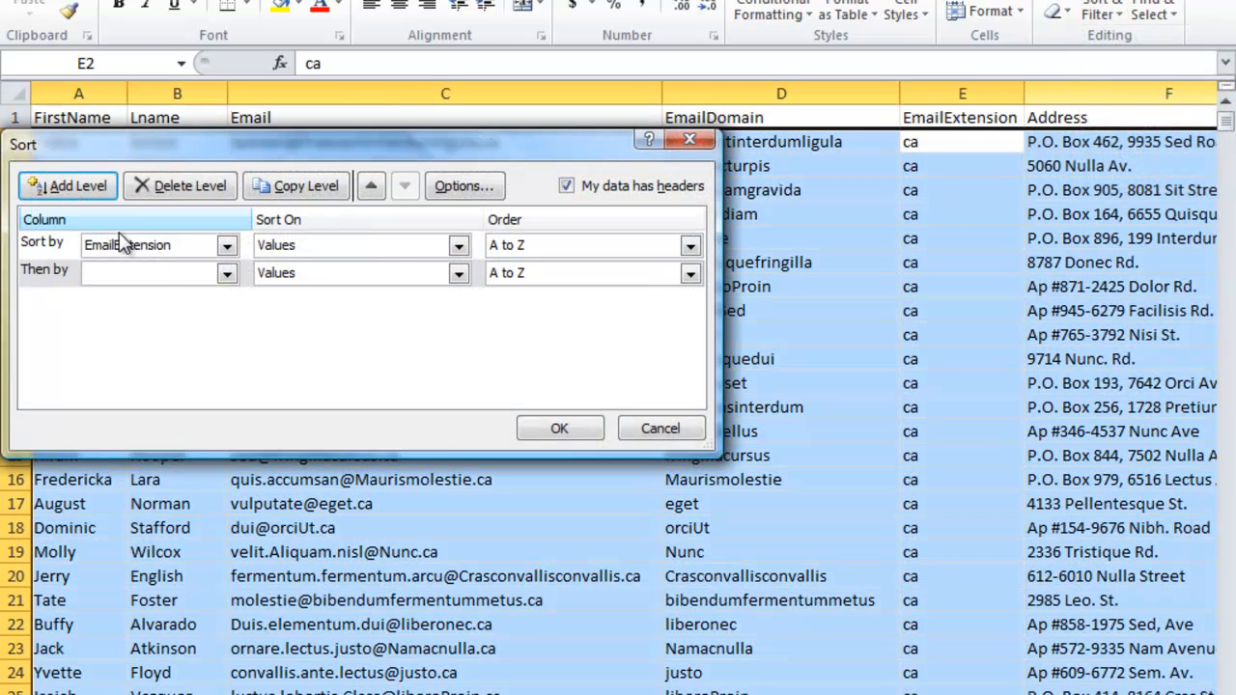
{"action": "left_click", "coordinate": [226, 274]}
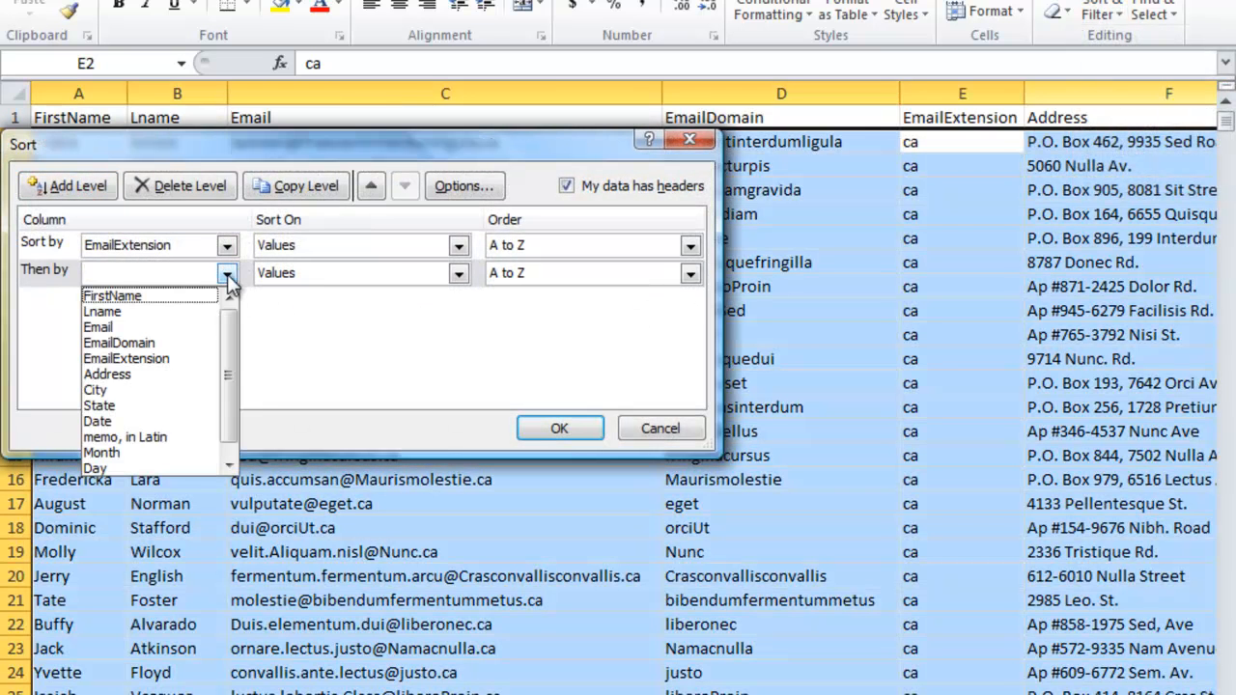
{"action": "left_click", "coordinate": [178, 405]}
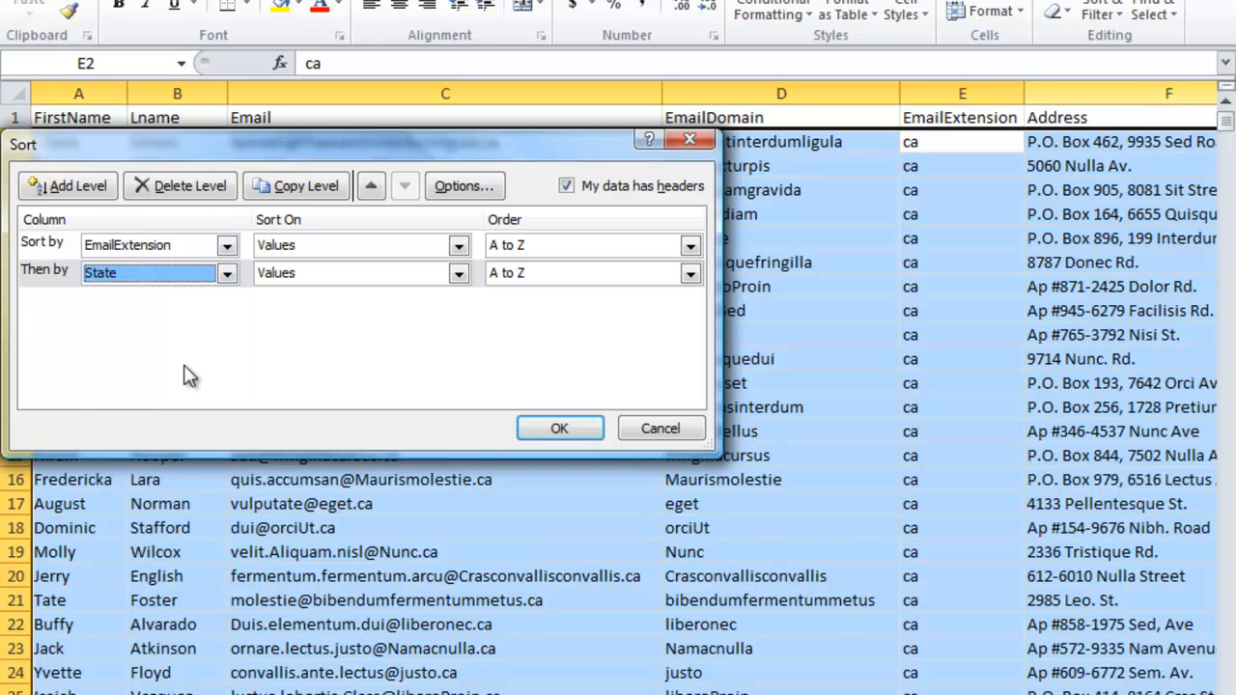
{"action": "left_click", "coordinate": [96, 198]}
{"action": "left_click", "coordinate": [226, 300]}
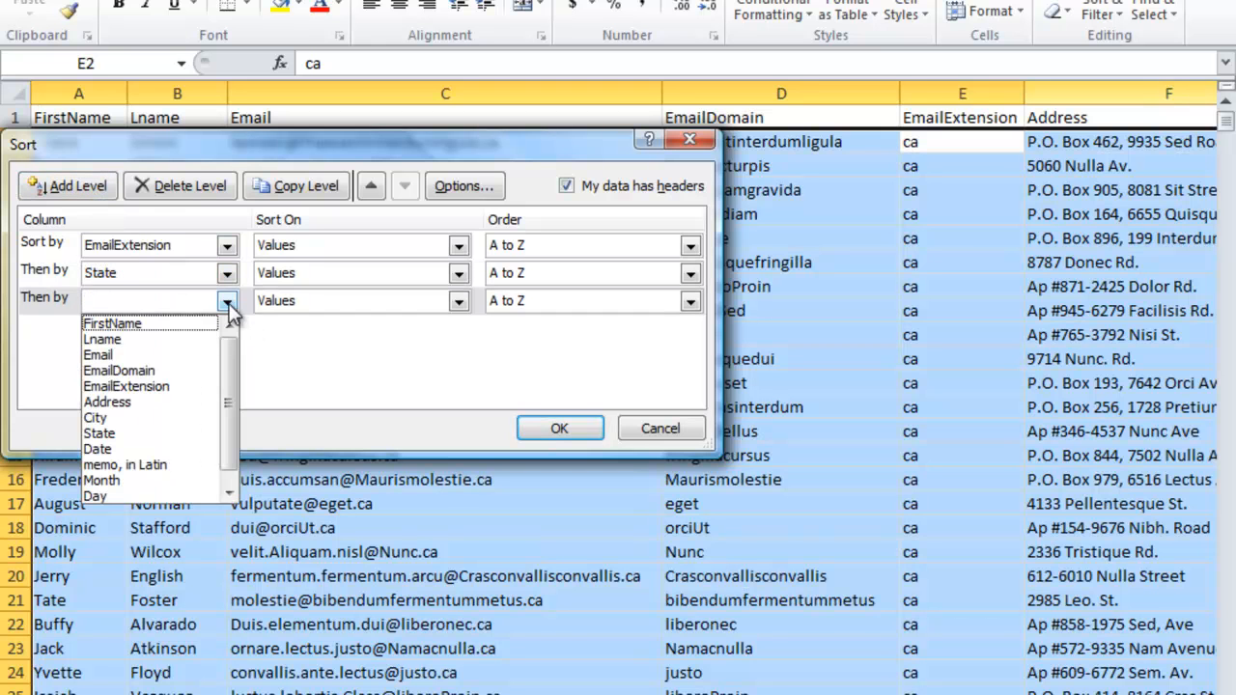
{"action": "left_click", "coordinate": [125, 418]}
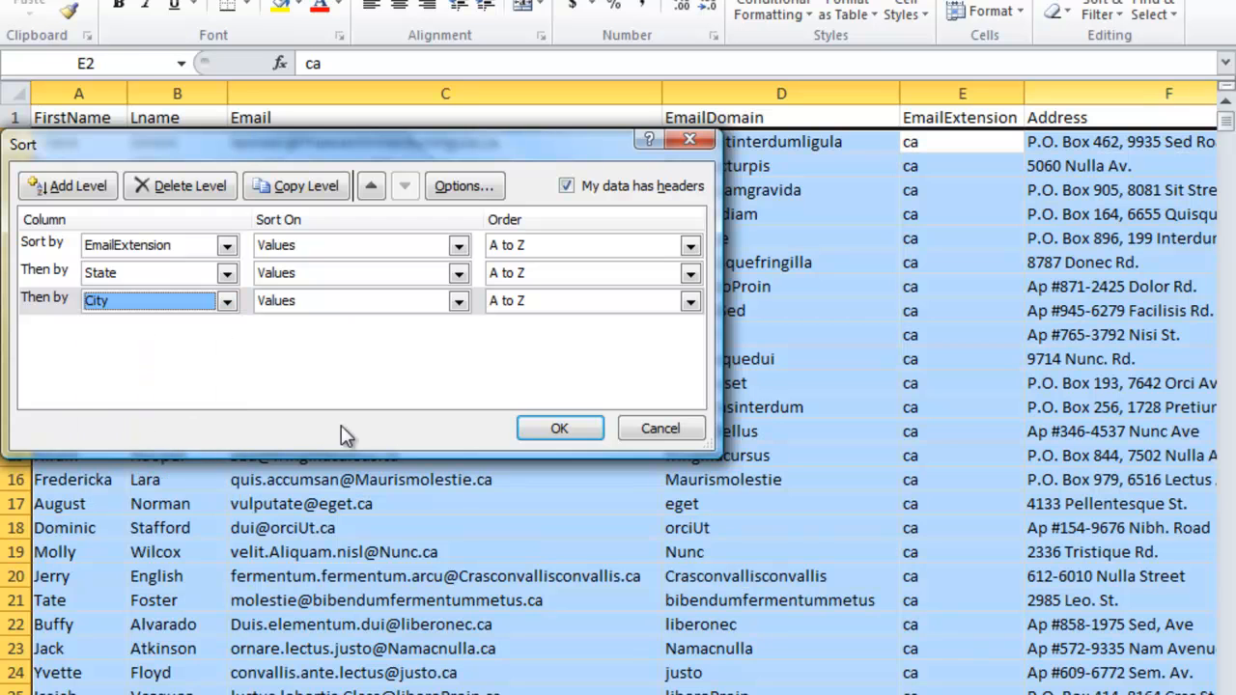
{"action": "left_click", "coordinate": [553, 429]}
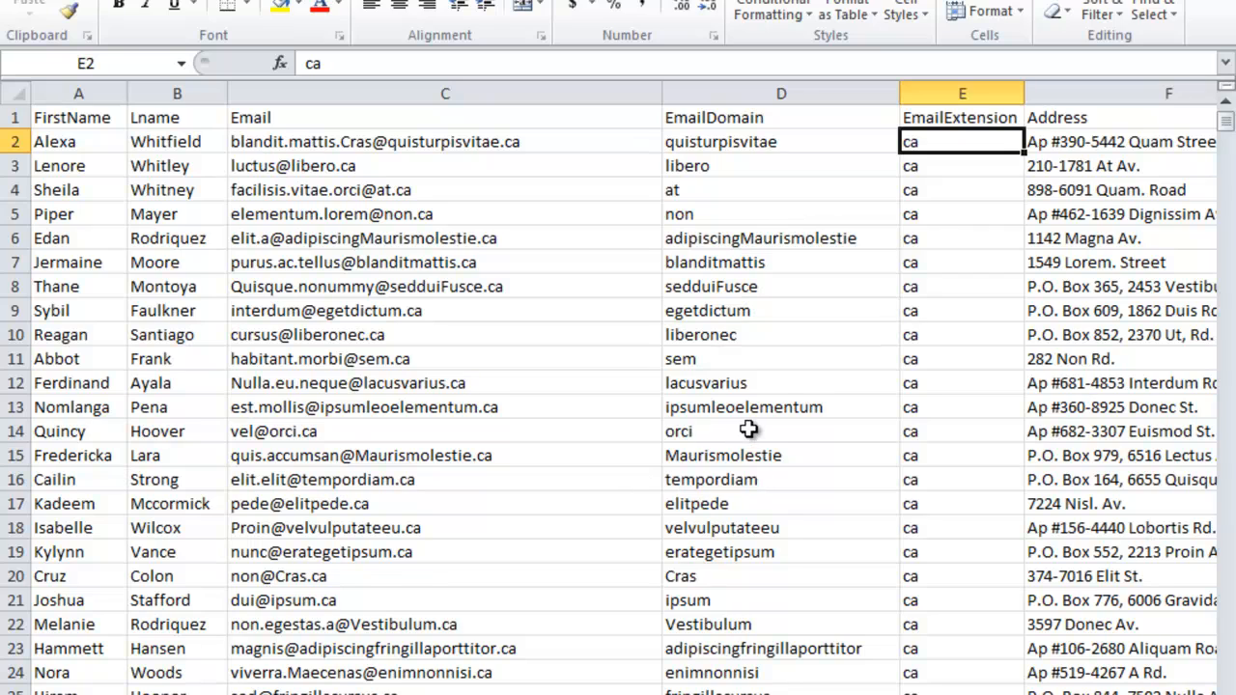
Step: Set up a subtotal for the sorted list at each change in EmailExtension, using the Count function
{"action": "scroll", "coordinate": [916, 568], "scroll_direction": "down", "scroll_amount": 3}
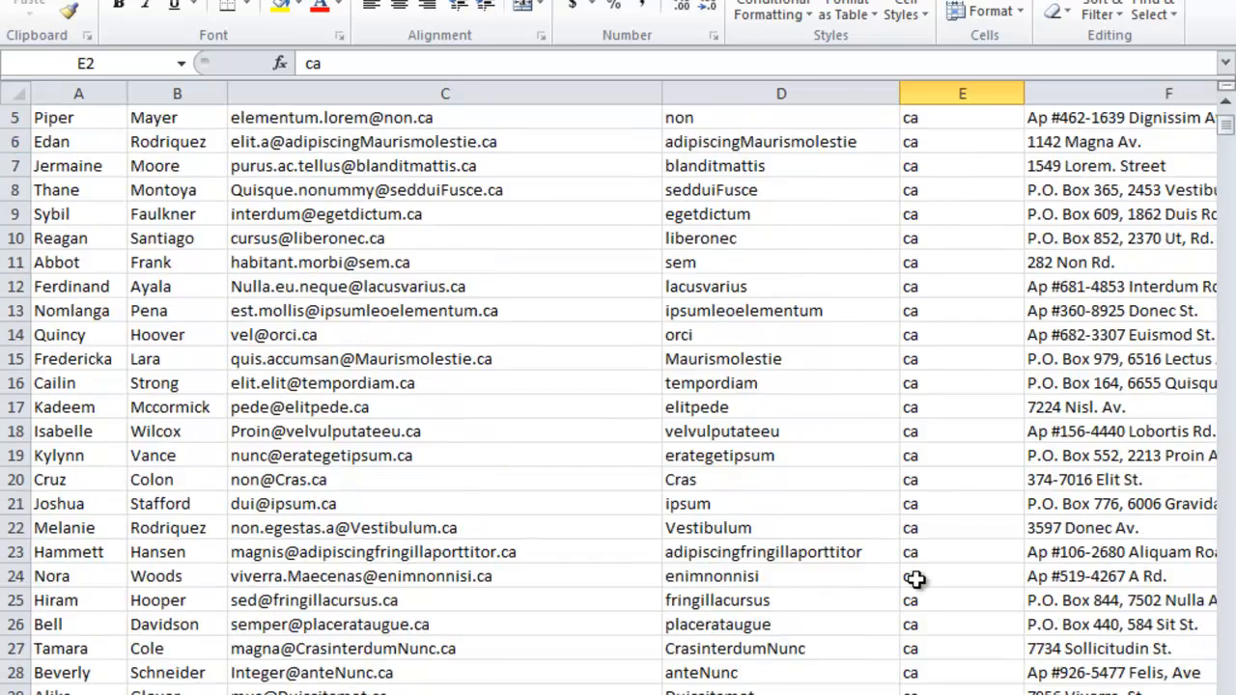
{"action": "scroll", "coordinate": [916, 578], "scroll_direction": "up", "scroll_amount": 3}
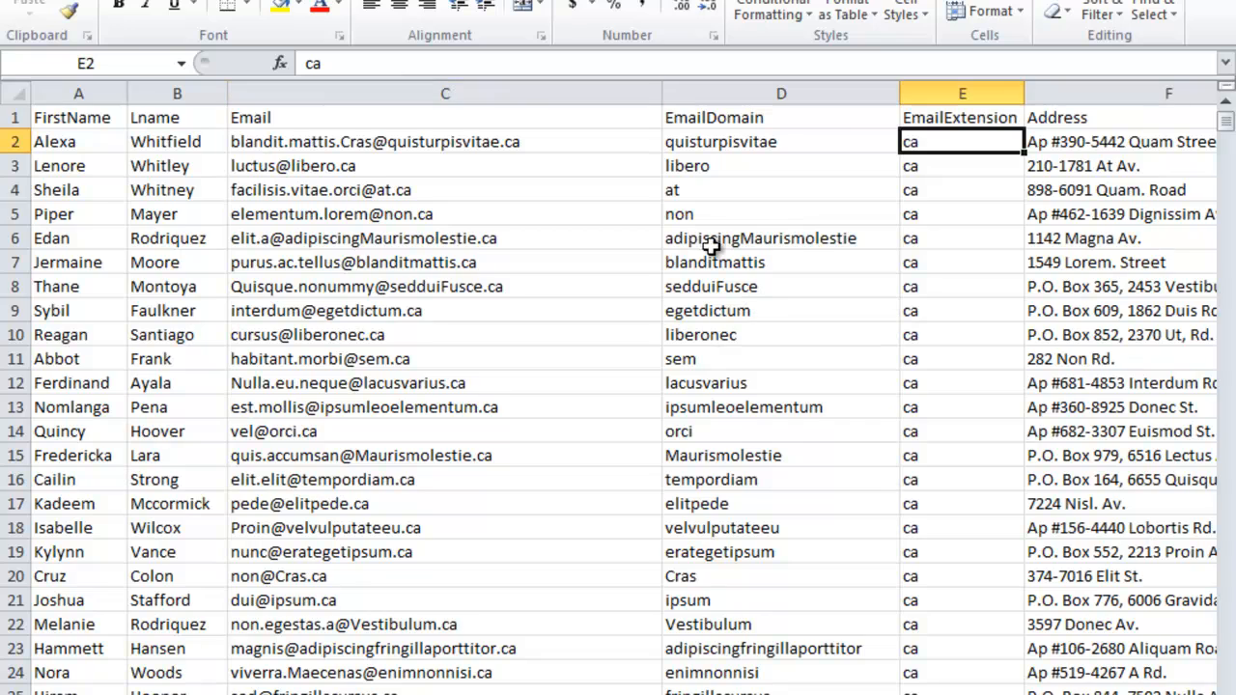
{"action": "scroll", "coordinate": [712, 245], "scroll_direction": "down", "scroll_amount": 4}
{"action": "scroll", "coordinate": [713, 245], "scroll_direction": "up", "scroll_amount": 4}
{"action": "left_click", "coordinate": [387, 0]}
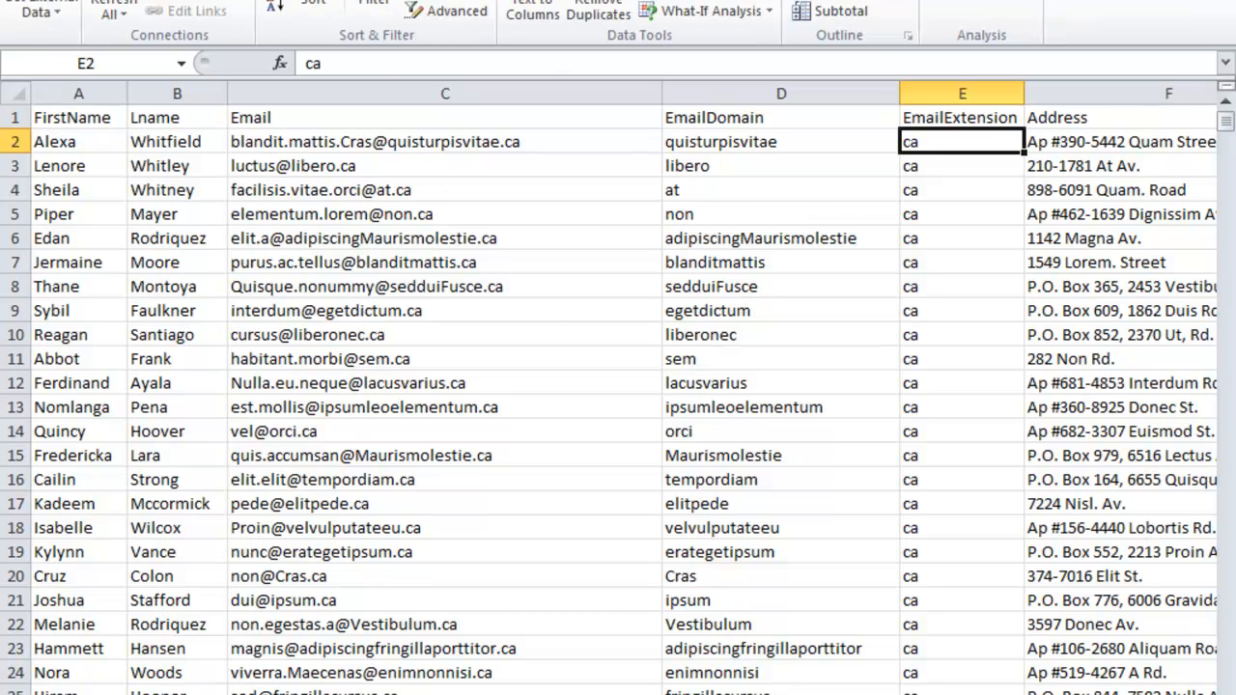
{"action": "left_click", "coordinate": [855, 14]}
{"action": "left_click", "coordinate": [297, 153]}
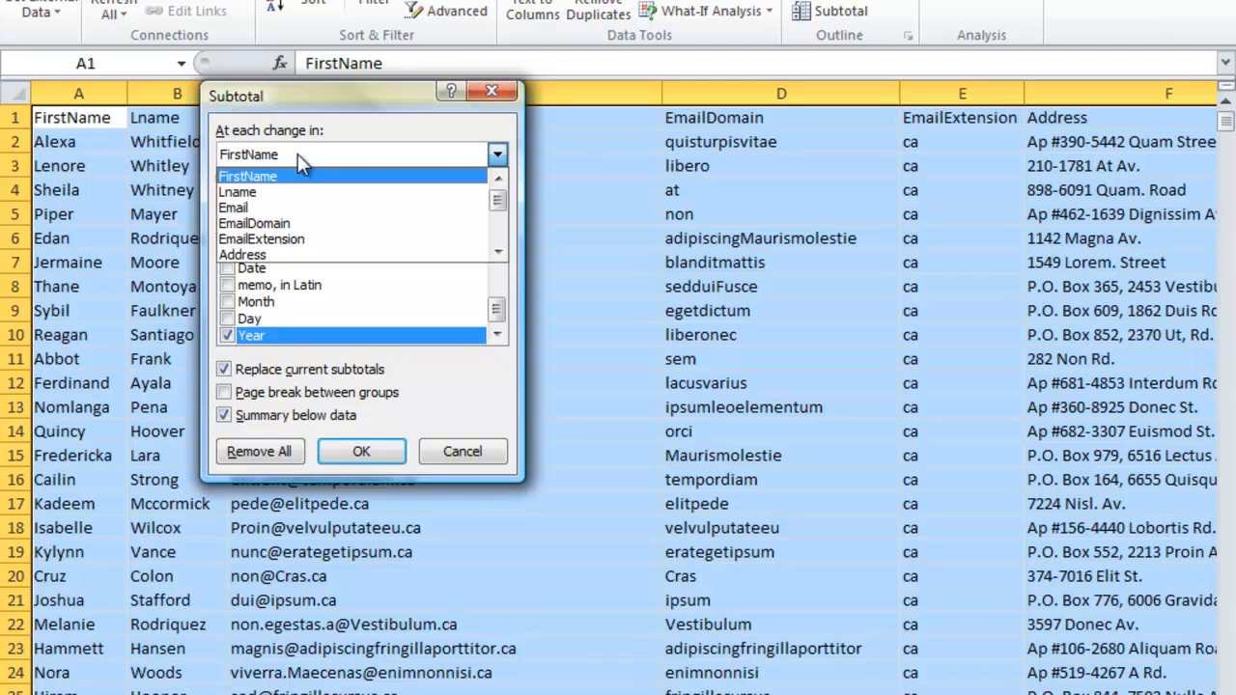
{"action": "left_click", "coordinate": [293, 240]}
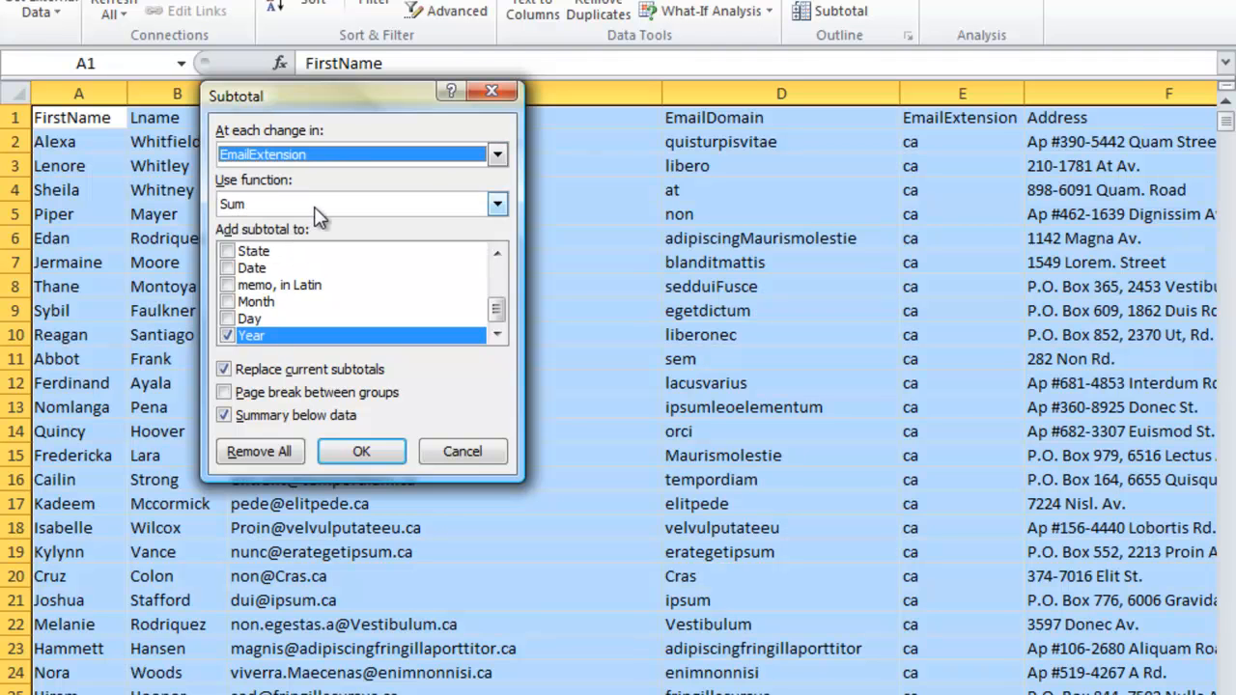
{"action": "left_click", "coordinate": [315, 204]}
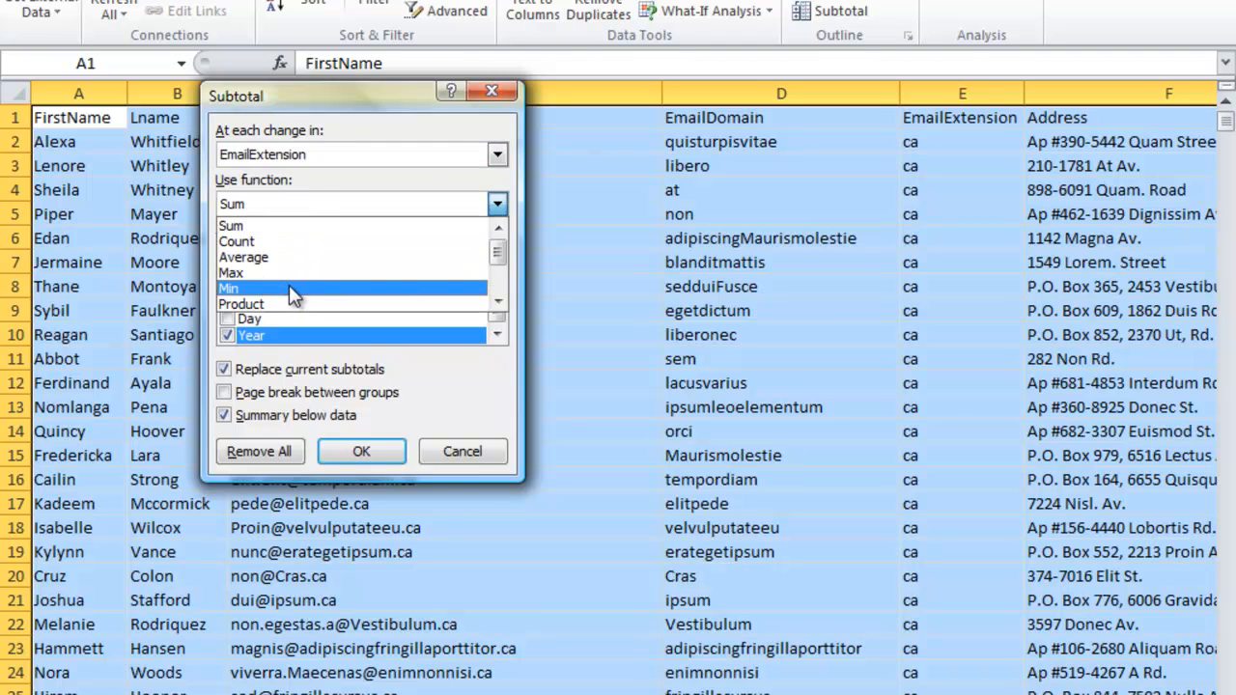
{"action": "left_click", "coordinate": [274, 245]}
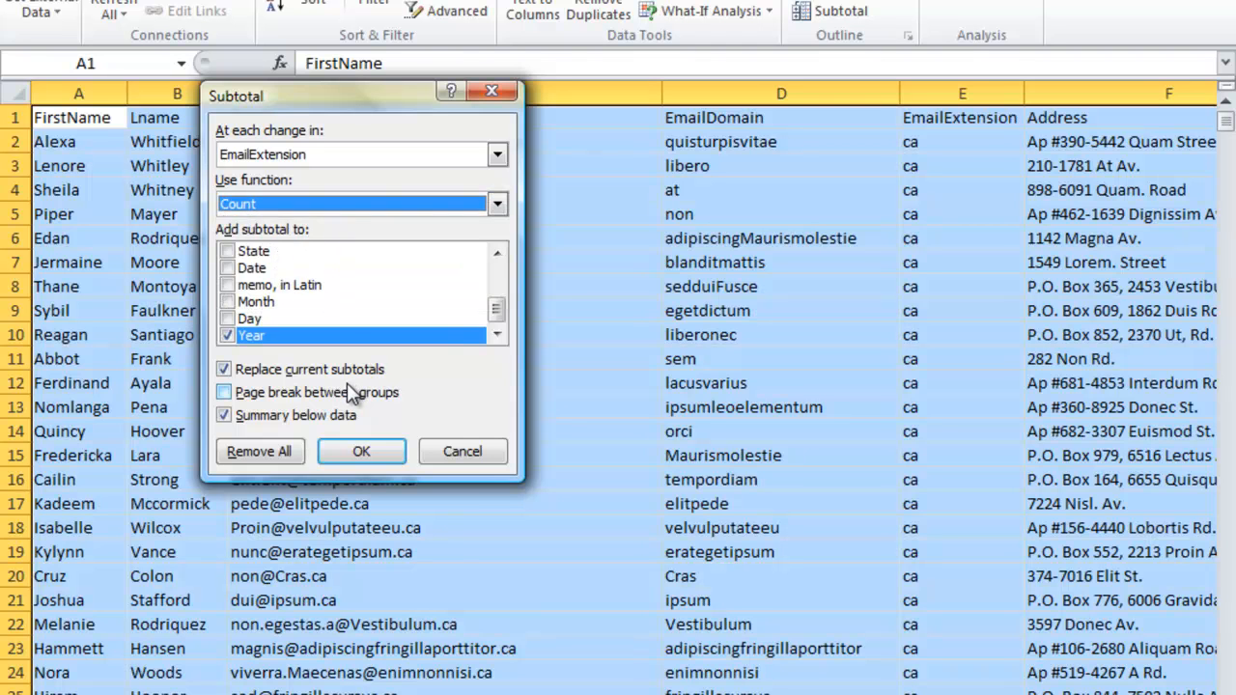
Step: Add the subtotal to EmailExtension instead of Year, apply it, and collapse the outline to level 2, showing only the count rows
{"action": "left_click", "coordinate": [500, 278]}
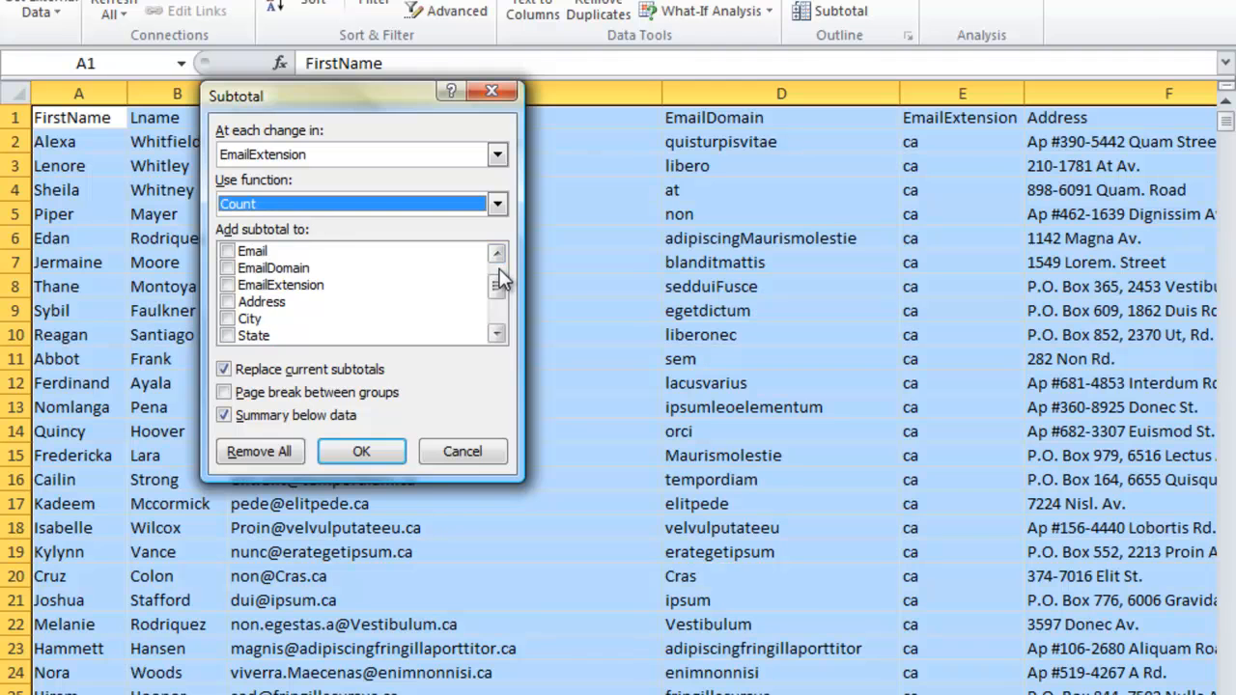
{"action": "left_click", "coordinate": [227, 285]}
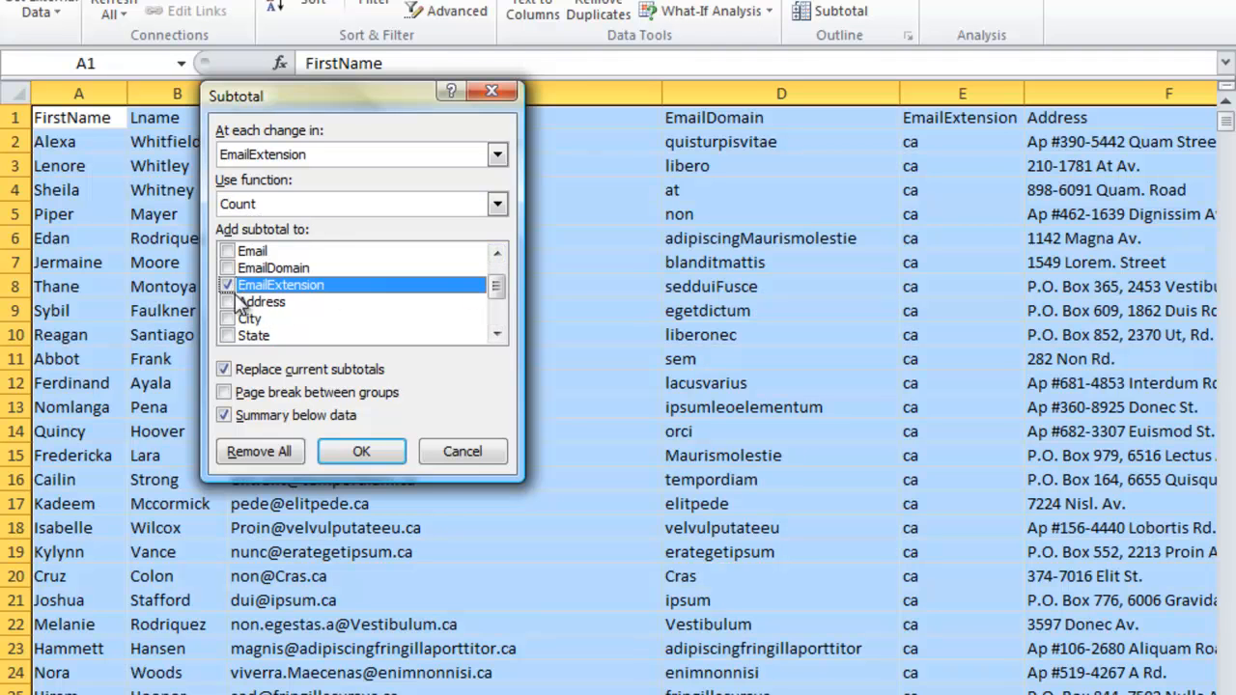
{"action": "left_click", "coordinate": [496, 333]}
{"action": "left_click", "coordinate": [496, 334]}
{"action": "left_click", "coordinate": [496, 334]}
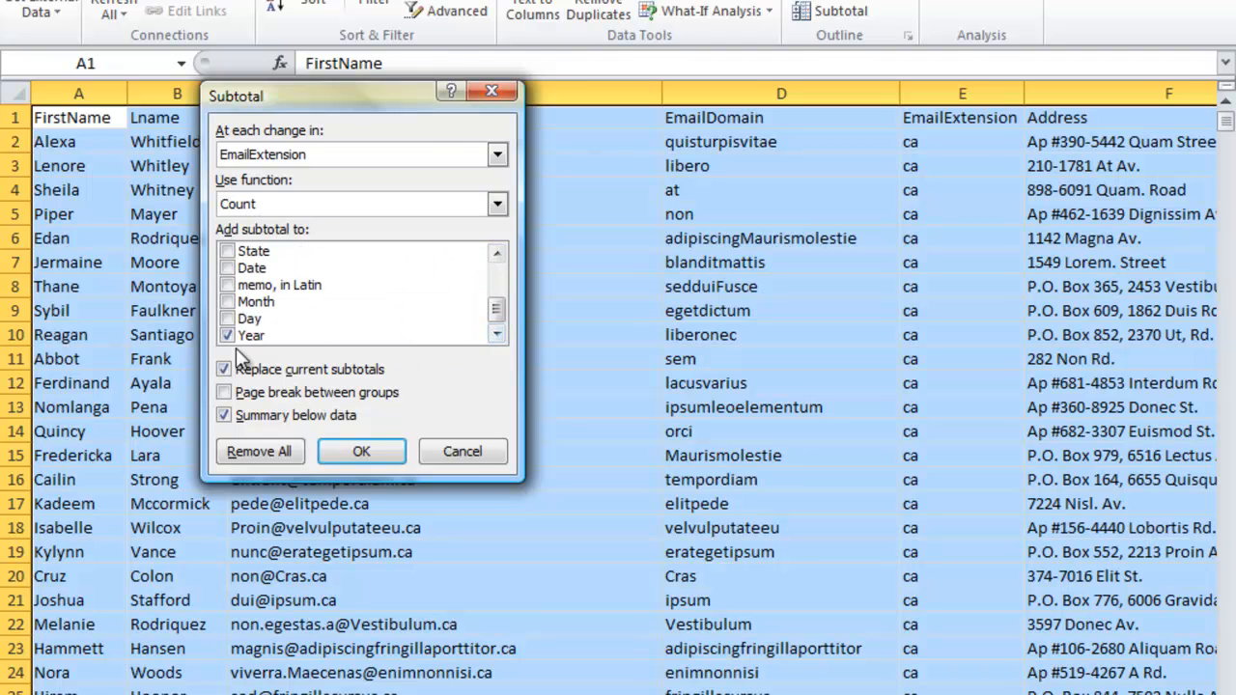
{"action": "left_click", "coordinate": [231, 335]}
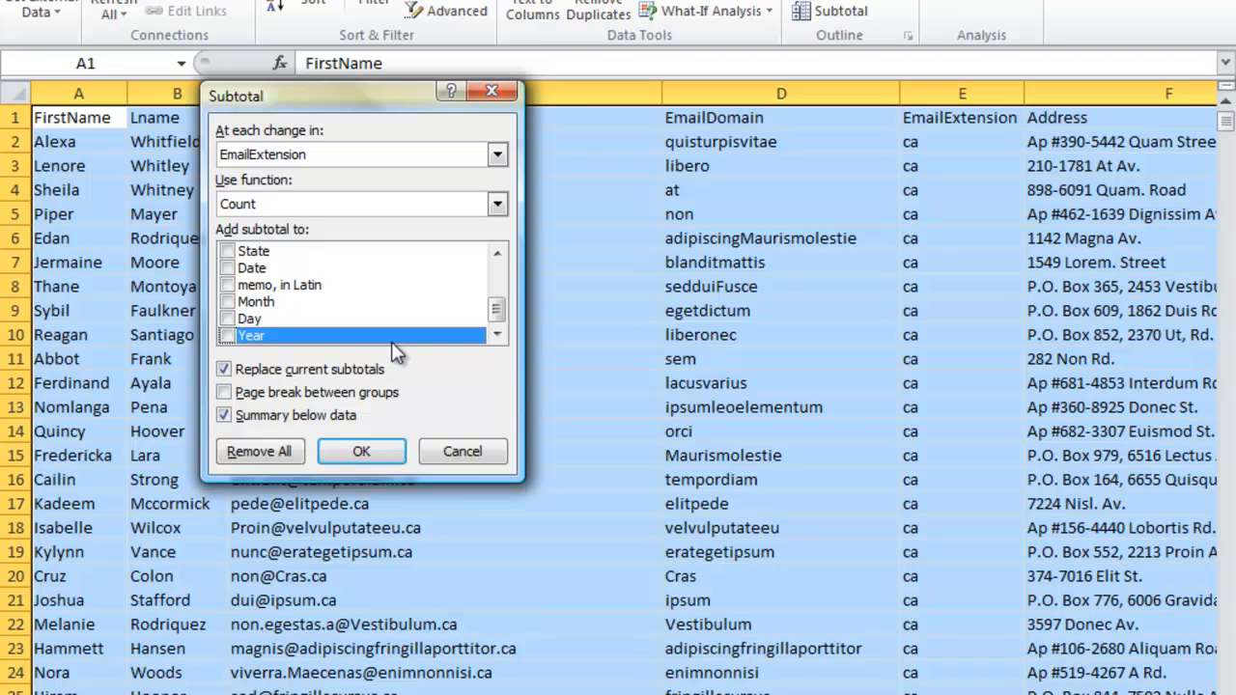
{"action": "left_click", "coordinate": [368, 451]}
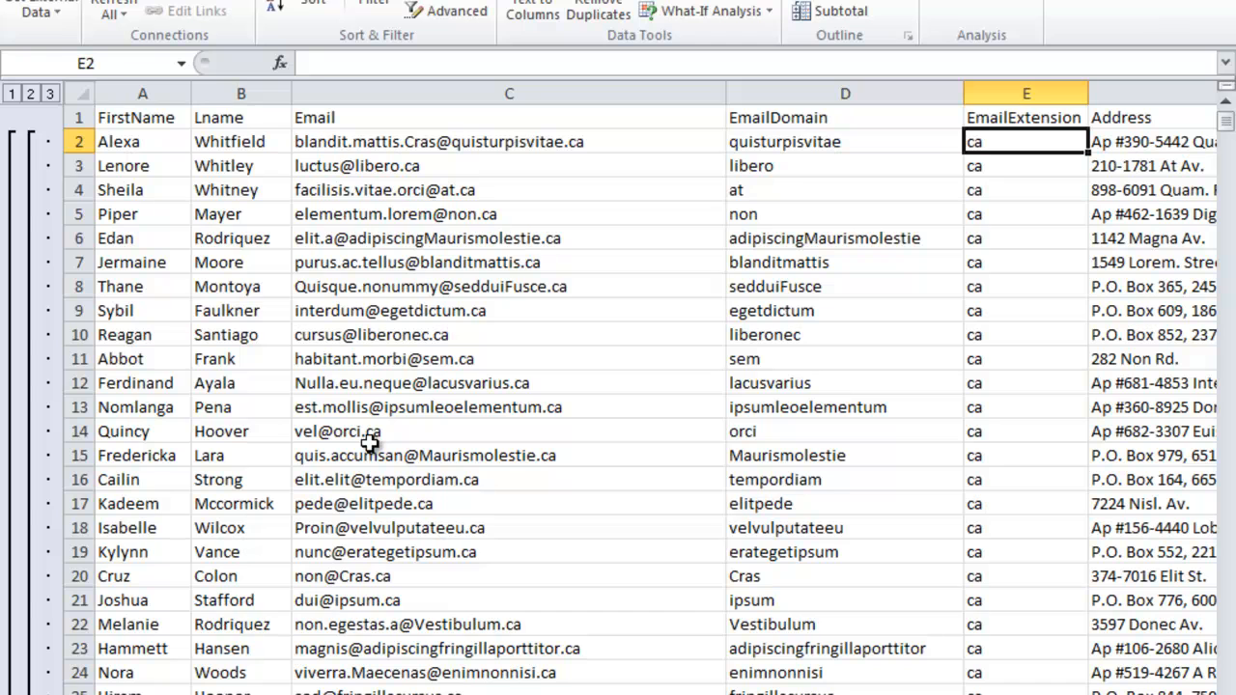
{"action": "left_click", "coordinate": [30, 94]}
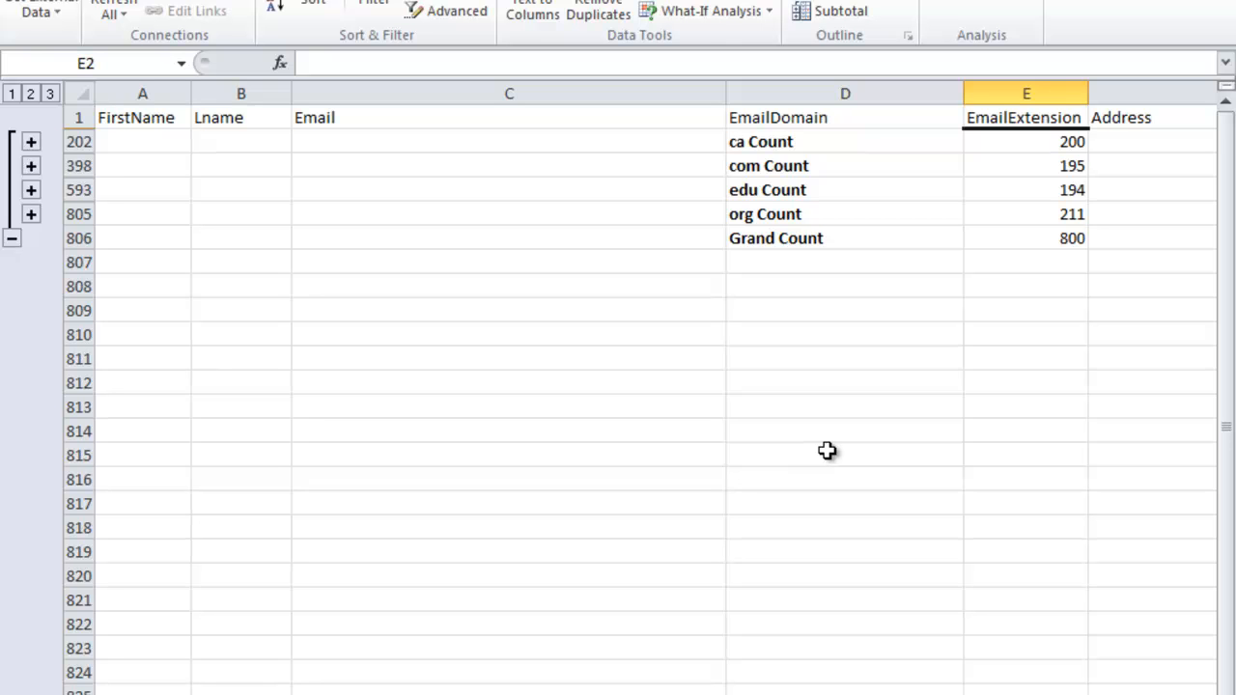
Step: Remove all subtotals from the customer list
{"action": "left_click", "coordinate": [848, 22]}
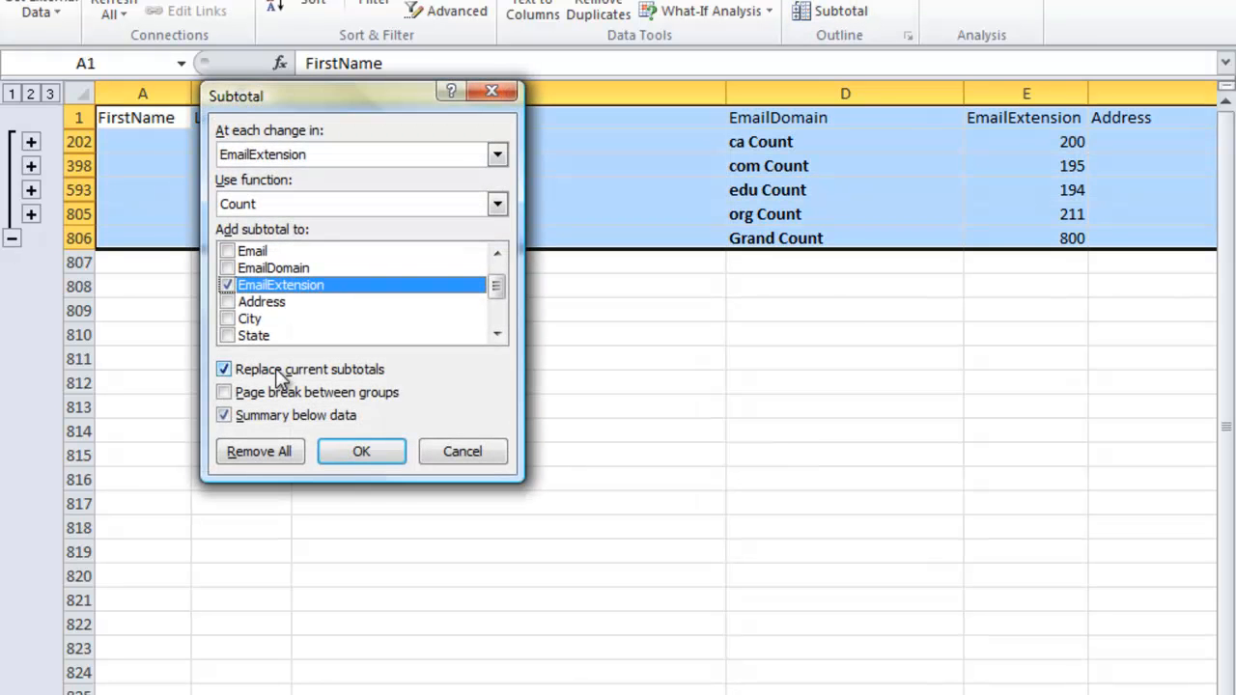
{"action": "left_click", "coordinate": [257, 451]}
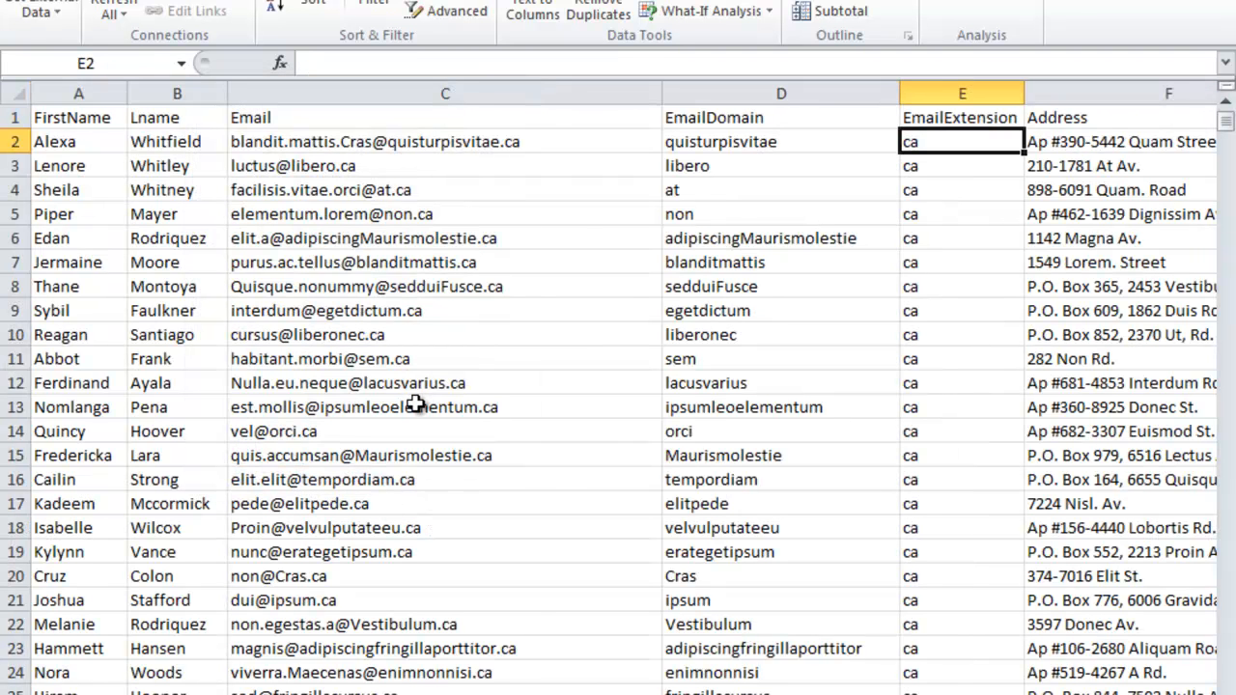
Step: Reapply the Count subtotal on EmailExtension at each change in EmailExtension and collapse the outline to level 2
{"action": "left_click", "coordinate": [836, 14]}
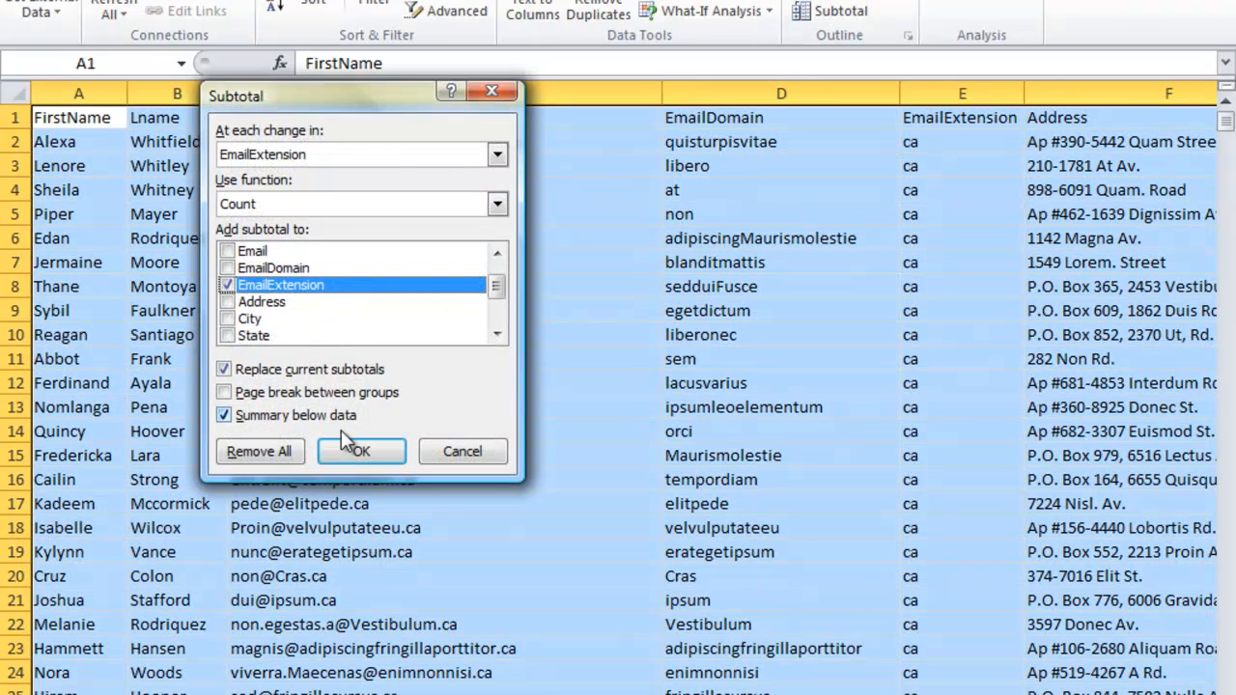
{"action": "left_click", "coordinate": [351, 456]}
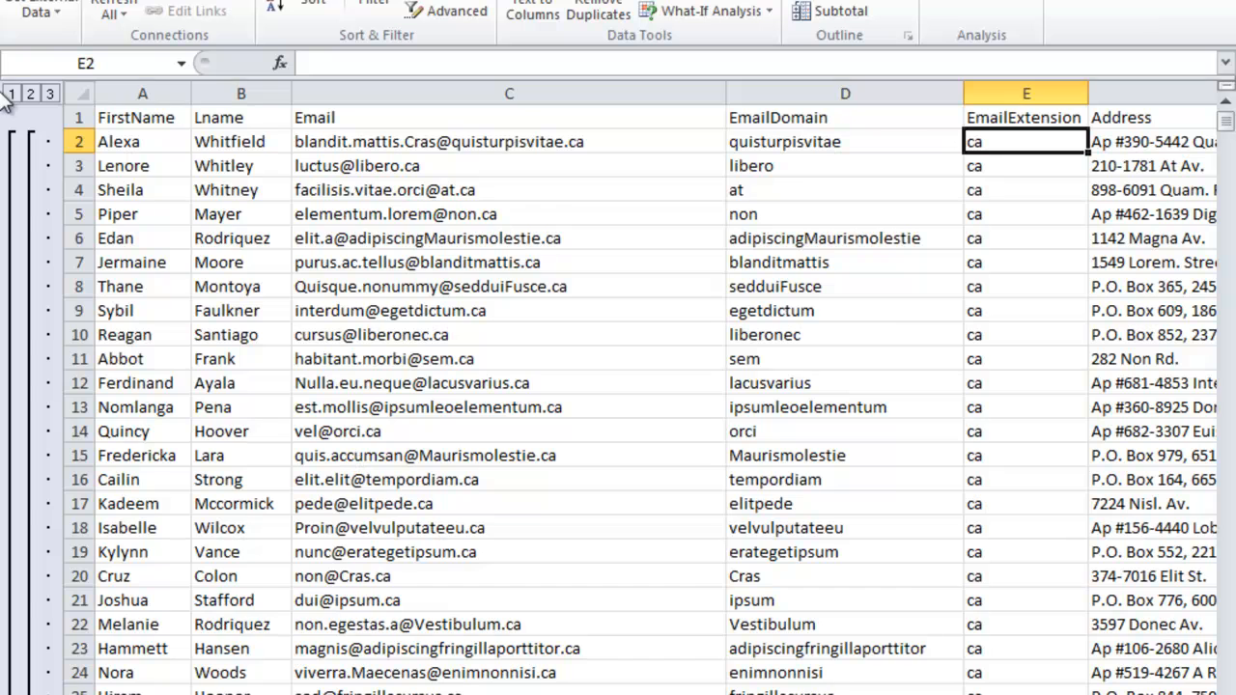
{"action": "left_click", "coordinate": [29, 94]}
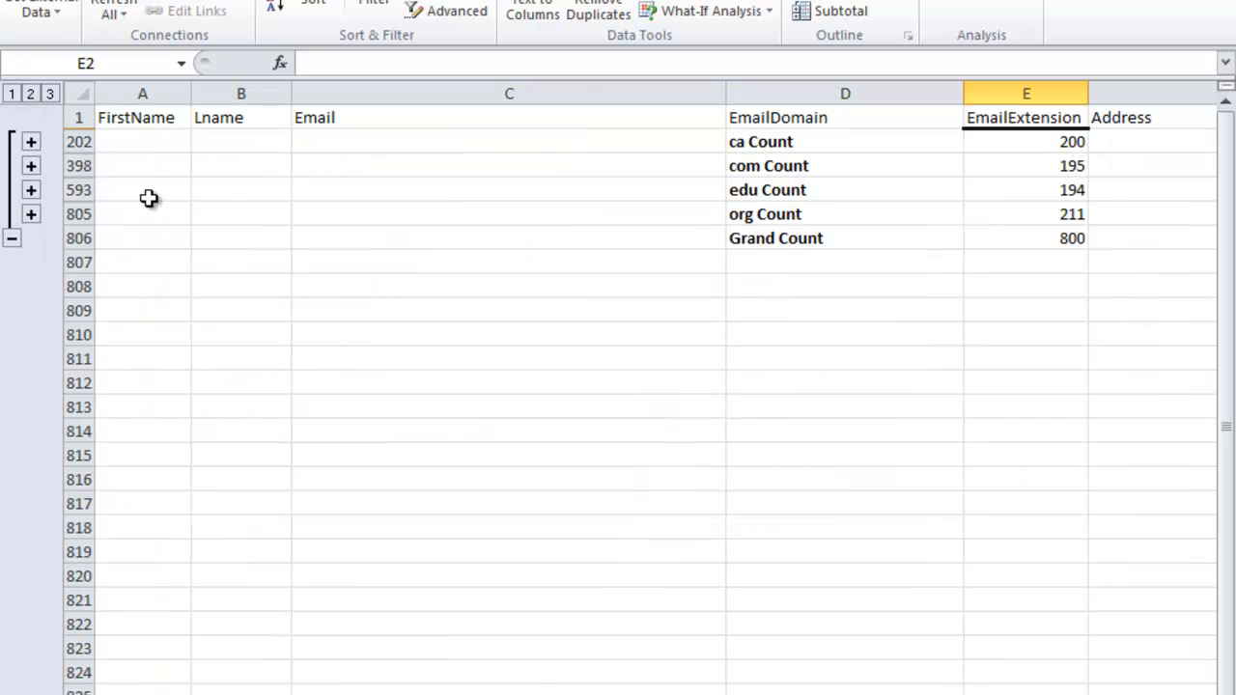
Step: Expand the com group in the collapsed outline and look through its customer records
{"action": "left_click", "coordinate": [31, 166]}
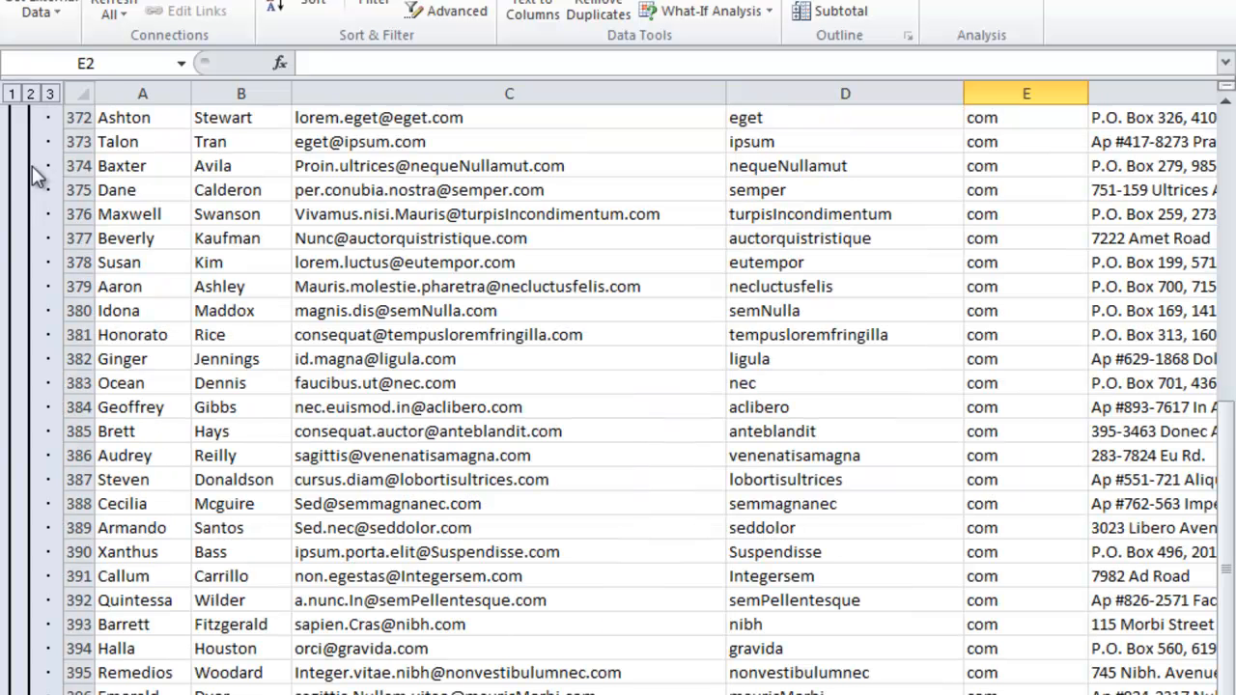
{"action": "scroll", "coordinate": [290, 424], "scroll_direction": "down", "scroll_amount": 8}
{"action": "scroll", "coordinate": [292, 426], "scroll_direction": "up", "scroll_amount": 12}
{"action": "scroll", "coordinate": [291, 426], "scroll_direction": "up", "scroll_amount": 20}
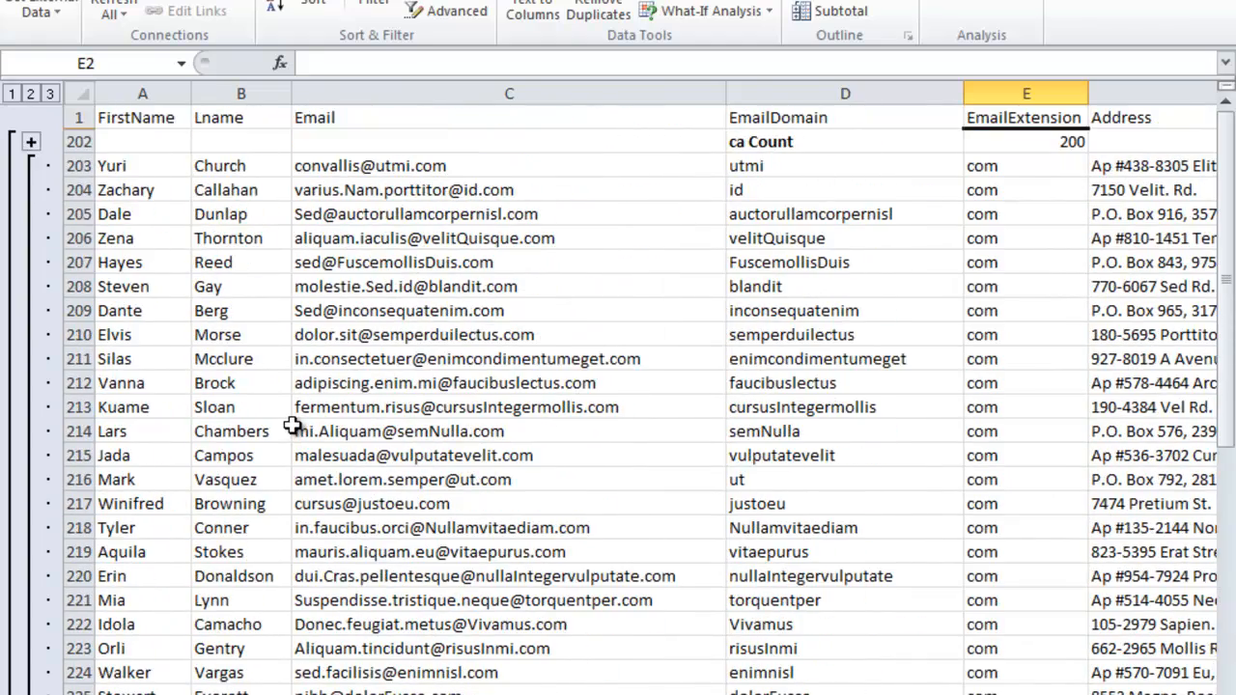